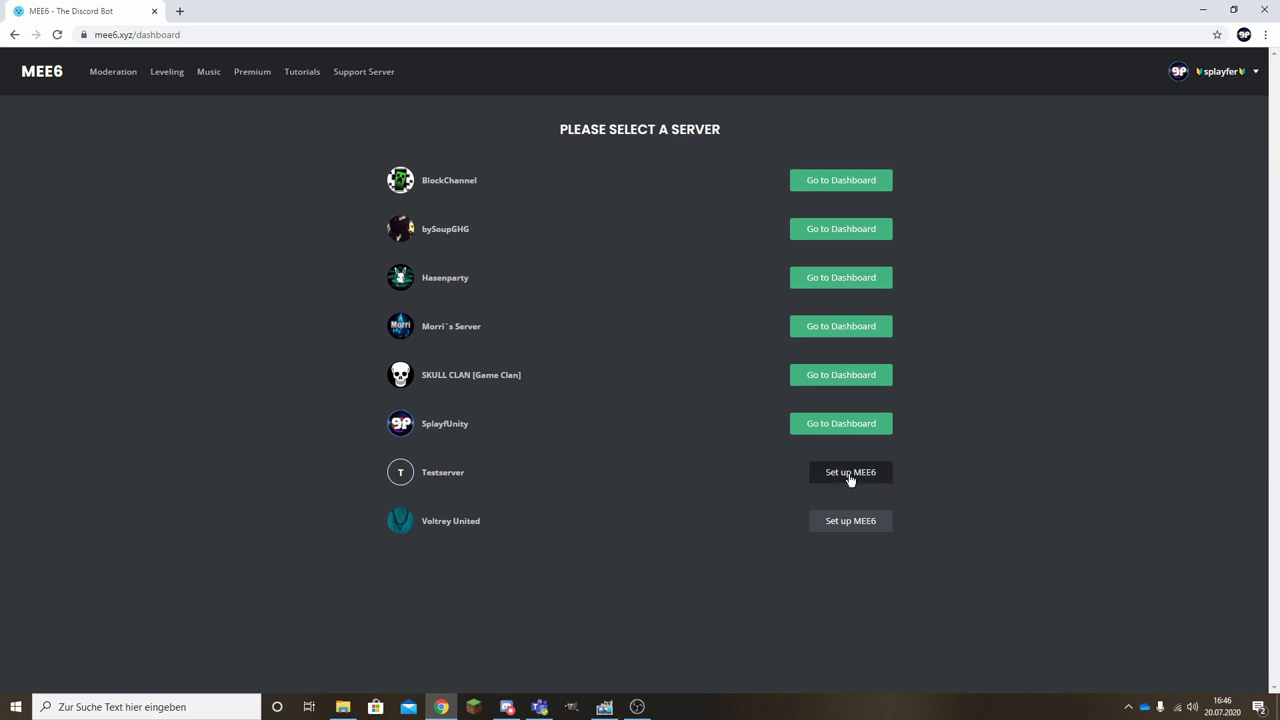
Add MEE6 to Testserver and authorise it with the requested permissions.
left_click(849, 476)
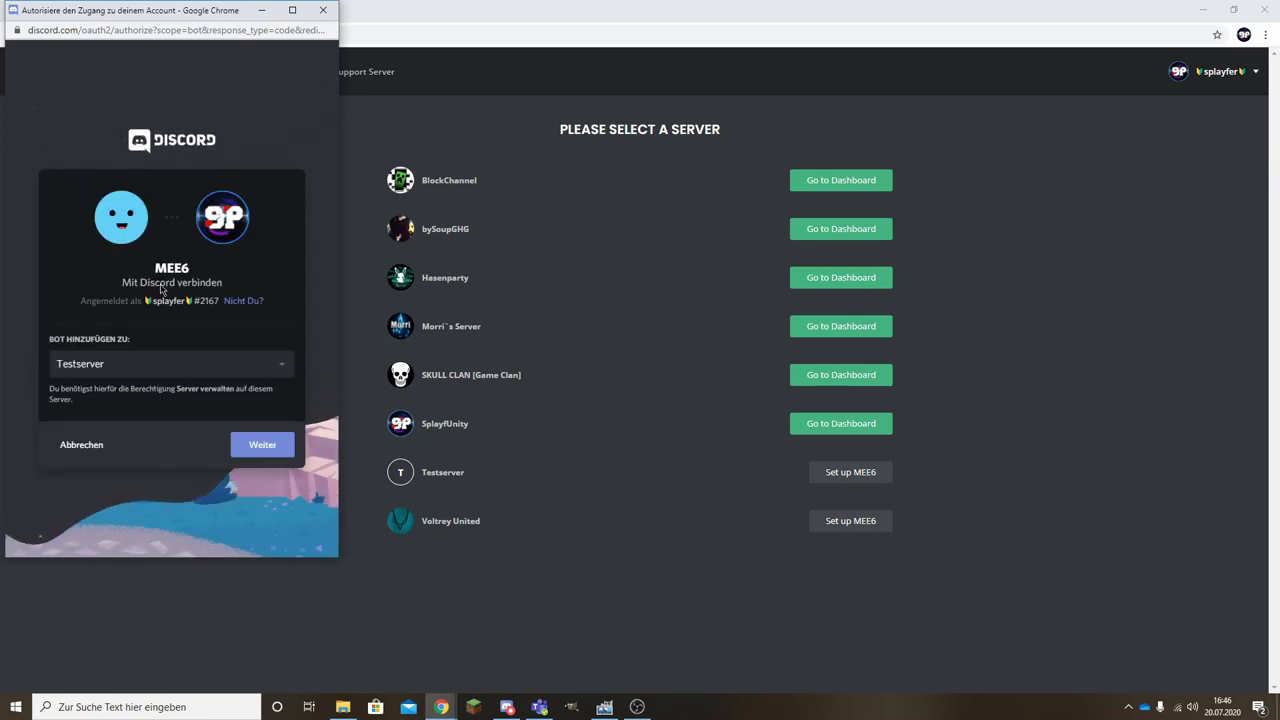
left_click(142, 366)
left_click(141, 368)
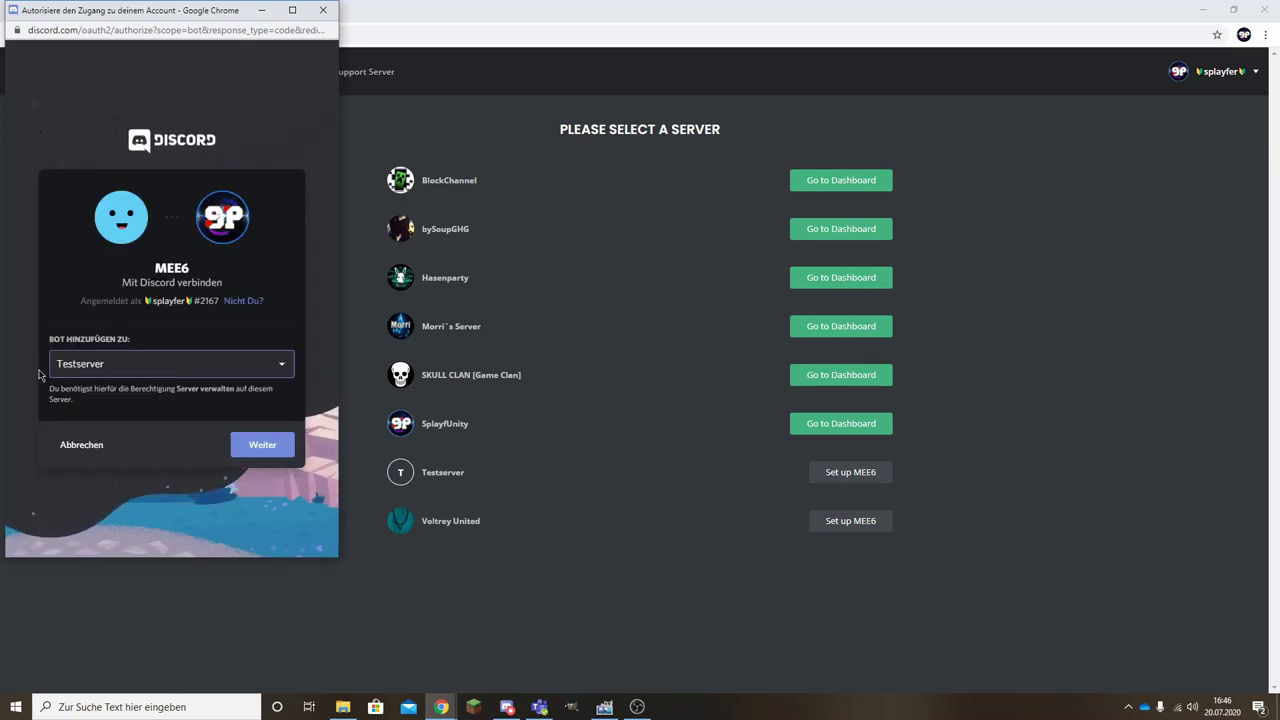
left_click(261, 446)
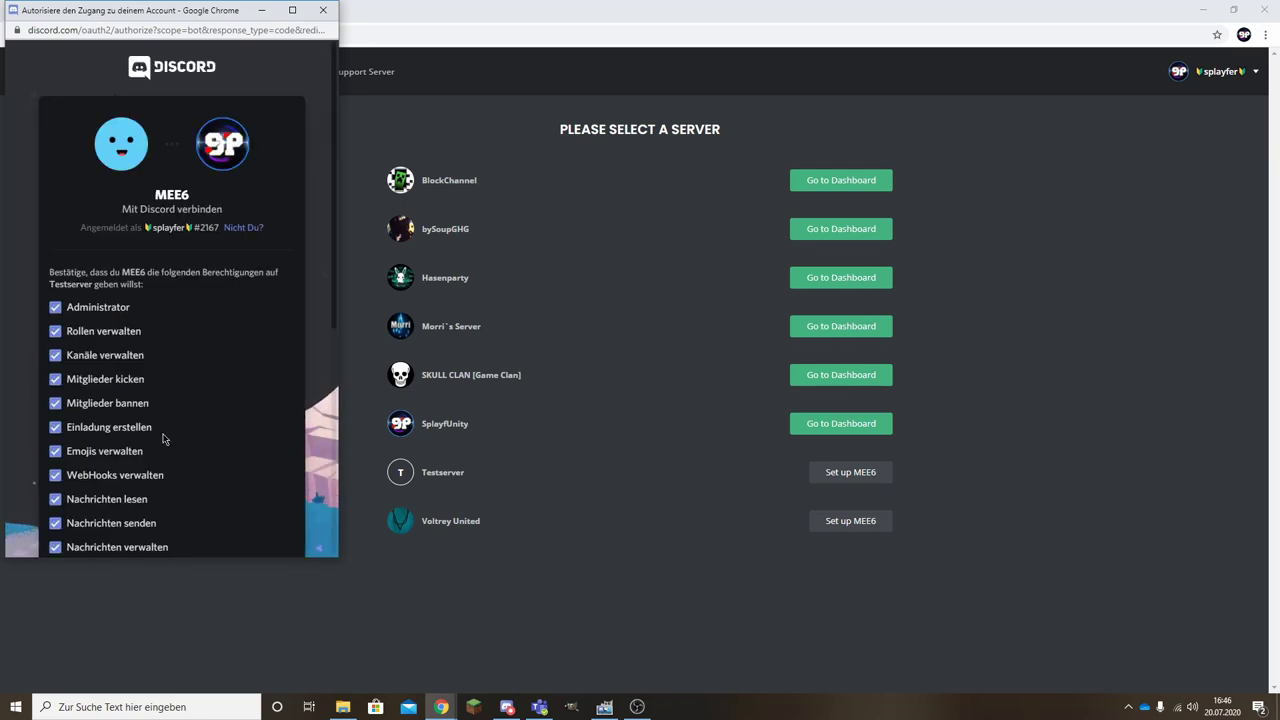
scroll(166, 434, "down", 10)
left_click(296, 518)
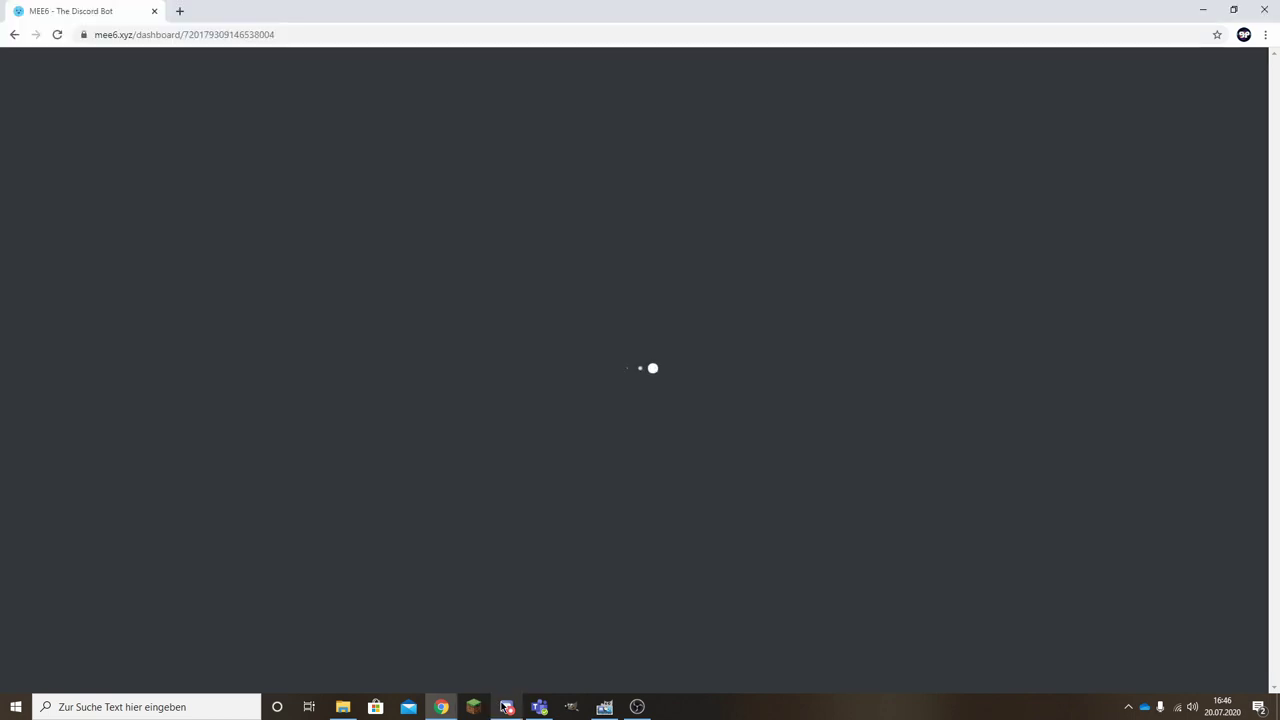
In Discord, switch to Testserver and inspect MEE6's welcome message in #Allgemein.
left_click(506, 707)
scroll(190, 250, "down", 5)
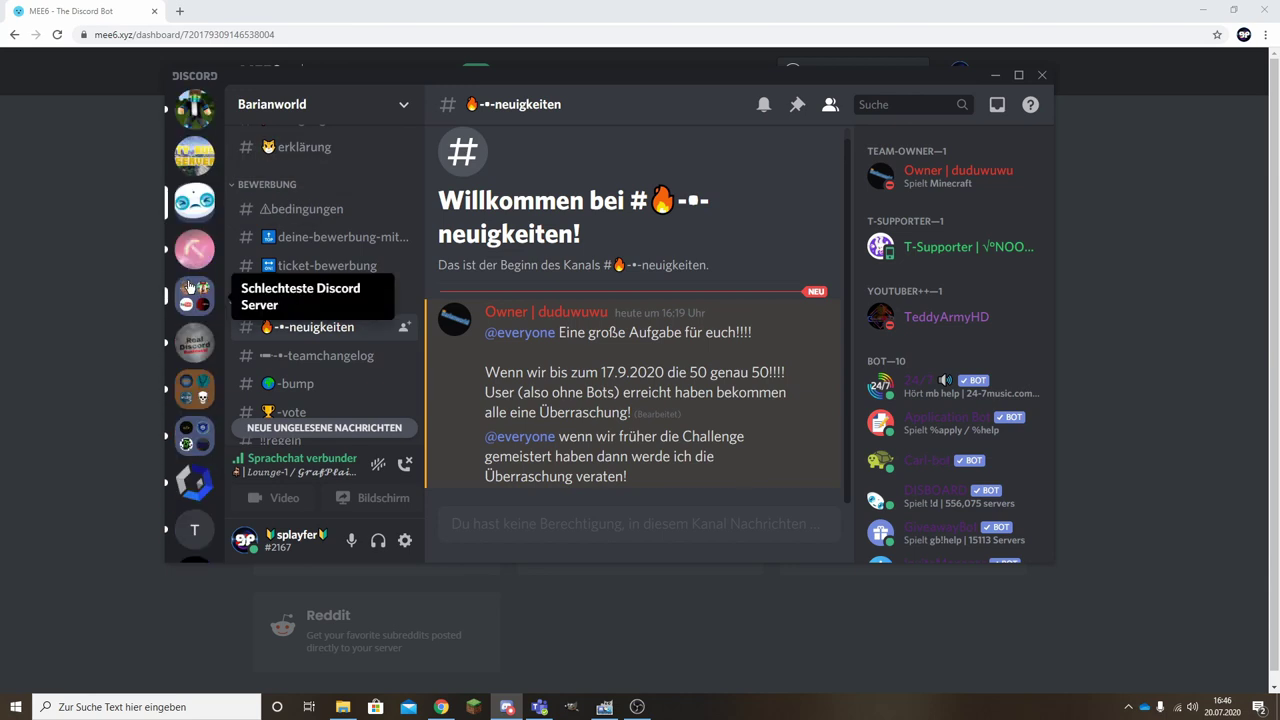
left_click(190, 326)
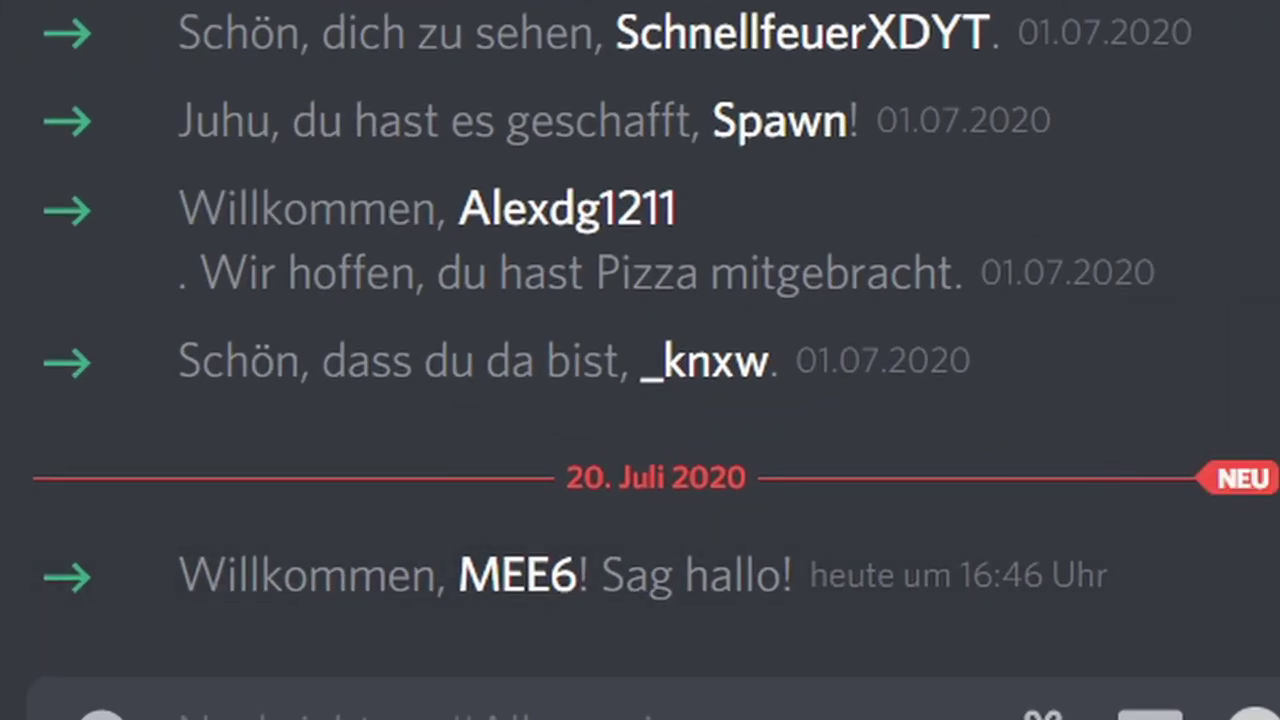
left_click(517, 575)
left_click(414, 586)
left_click_drag(190, 575, 1143, 611)
left_click_drag(956, 578, 1090, 595)
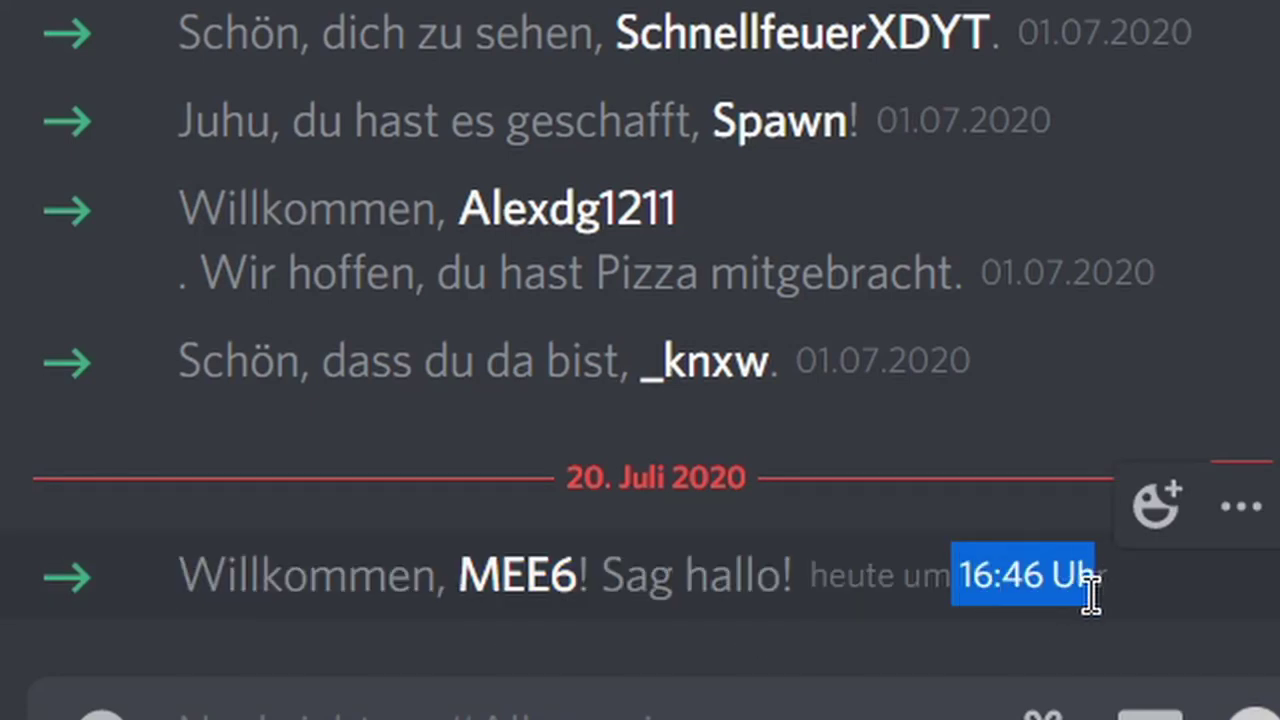
left_click(1020, 588)
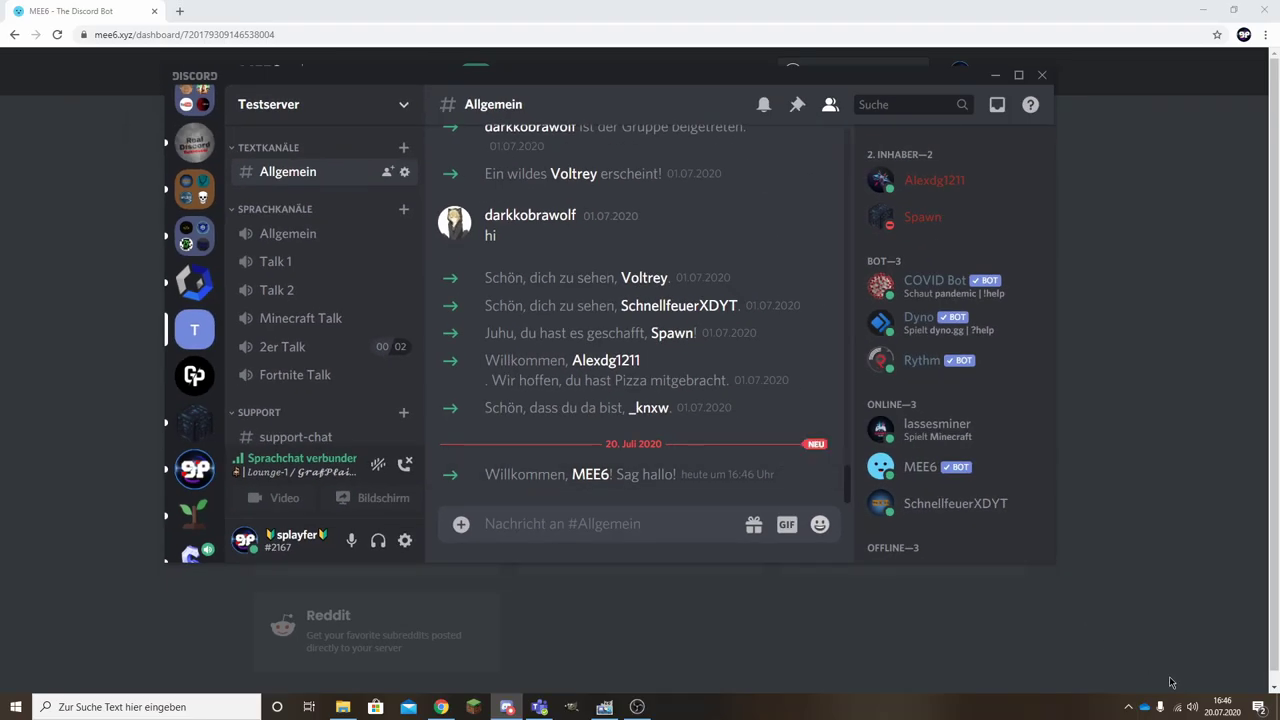
left_click(1220, 706)
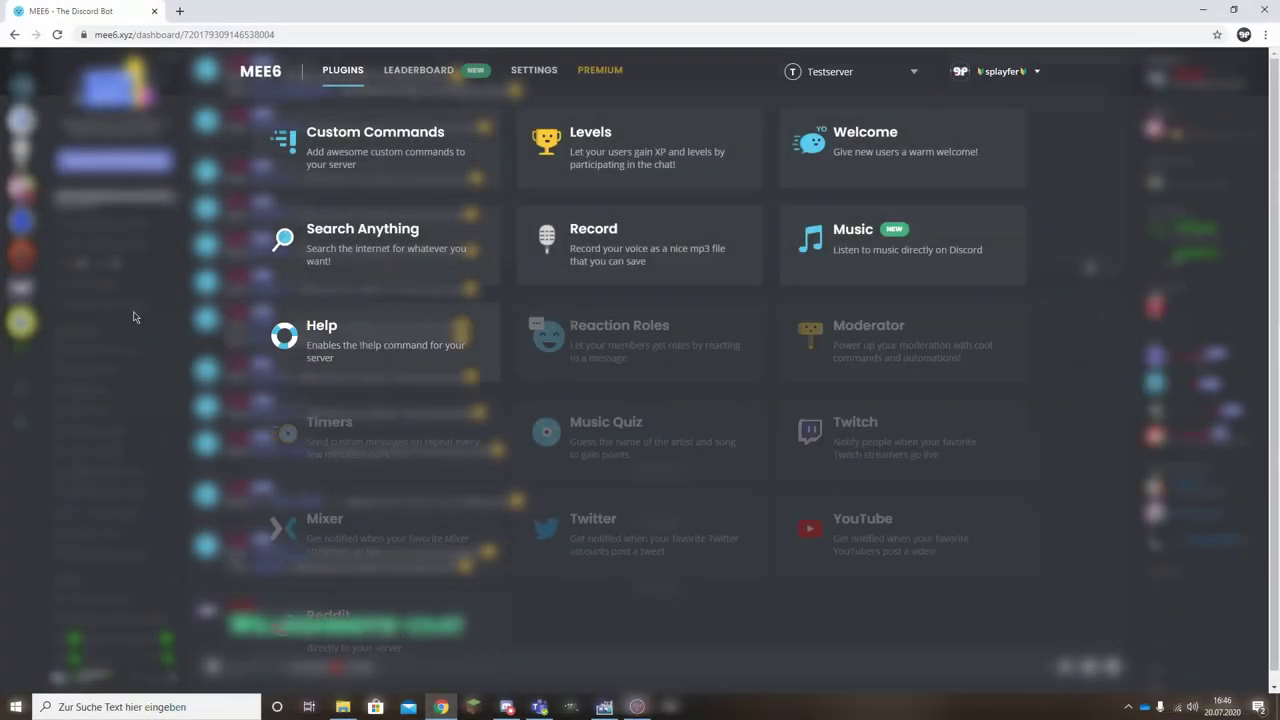
Open Custom Commands, glance at the Premium pricing page, then start a new Text Command.
left_click(417, 157)
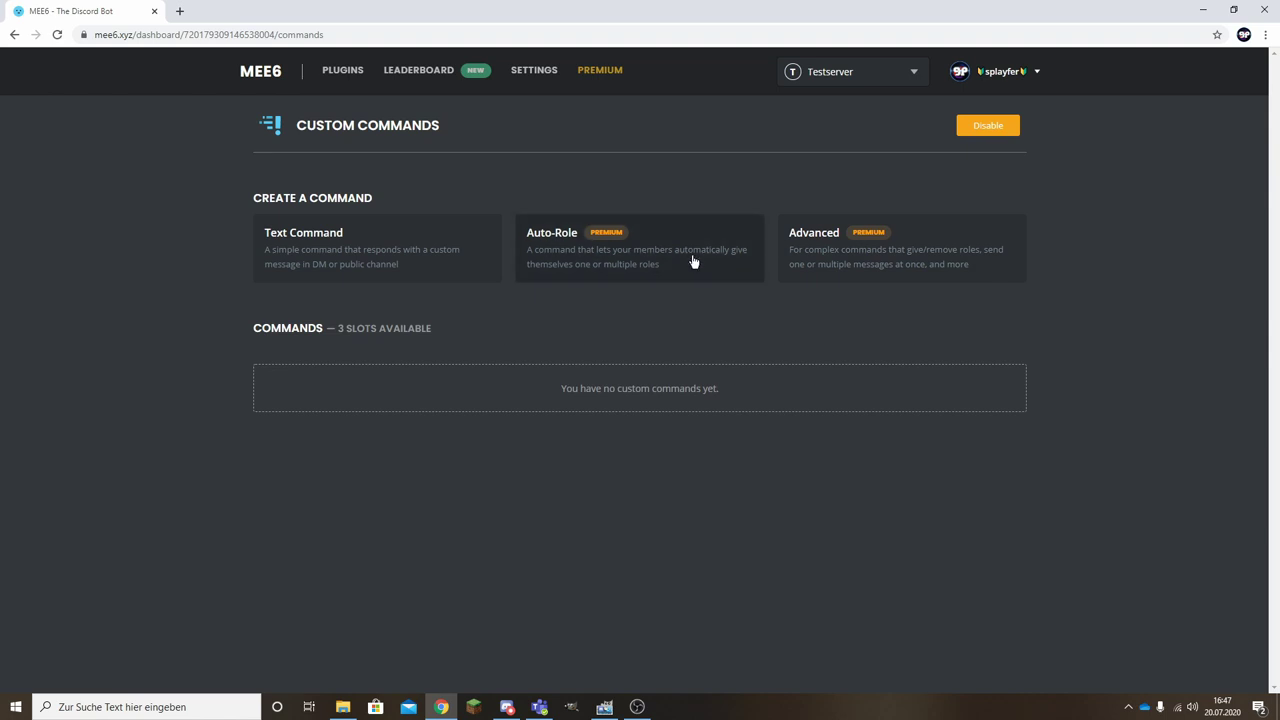
left_click(602, 72)
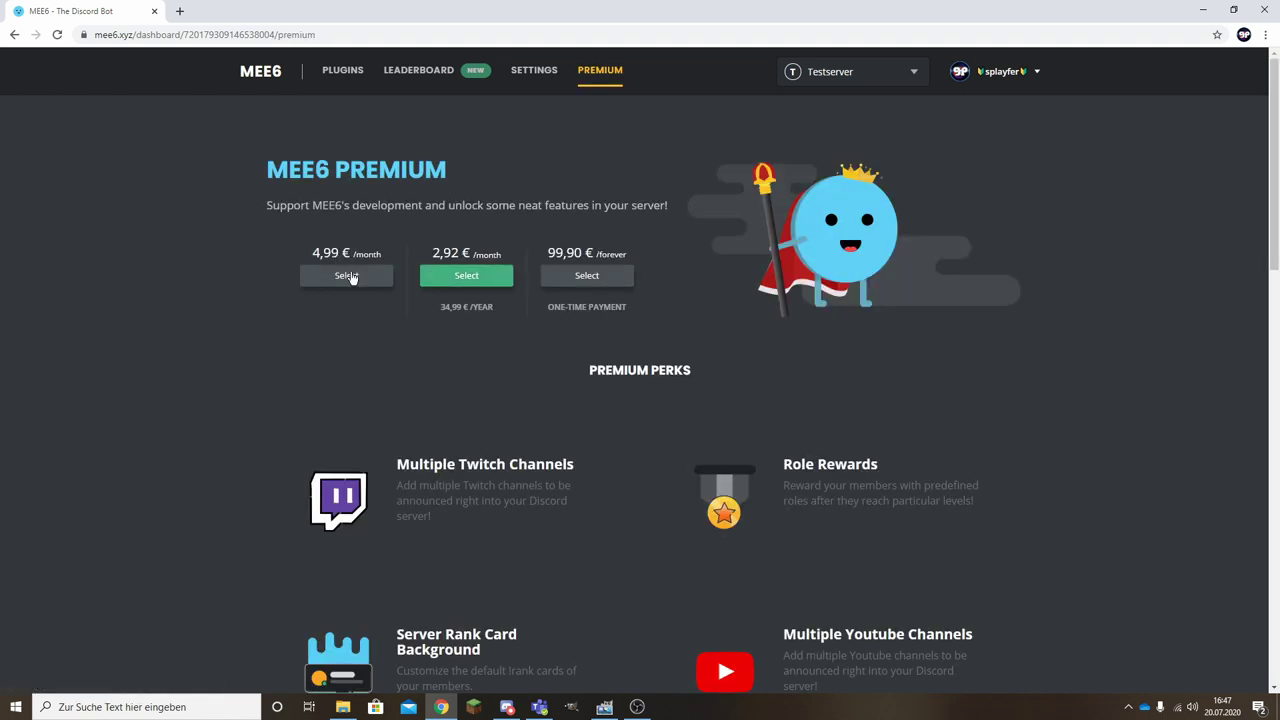
left_click(342, 70)
left_click(377, 128)
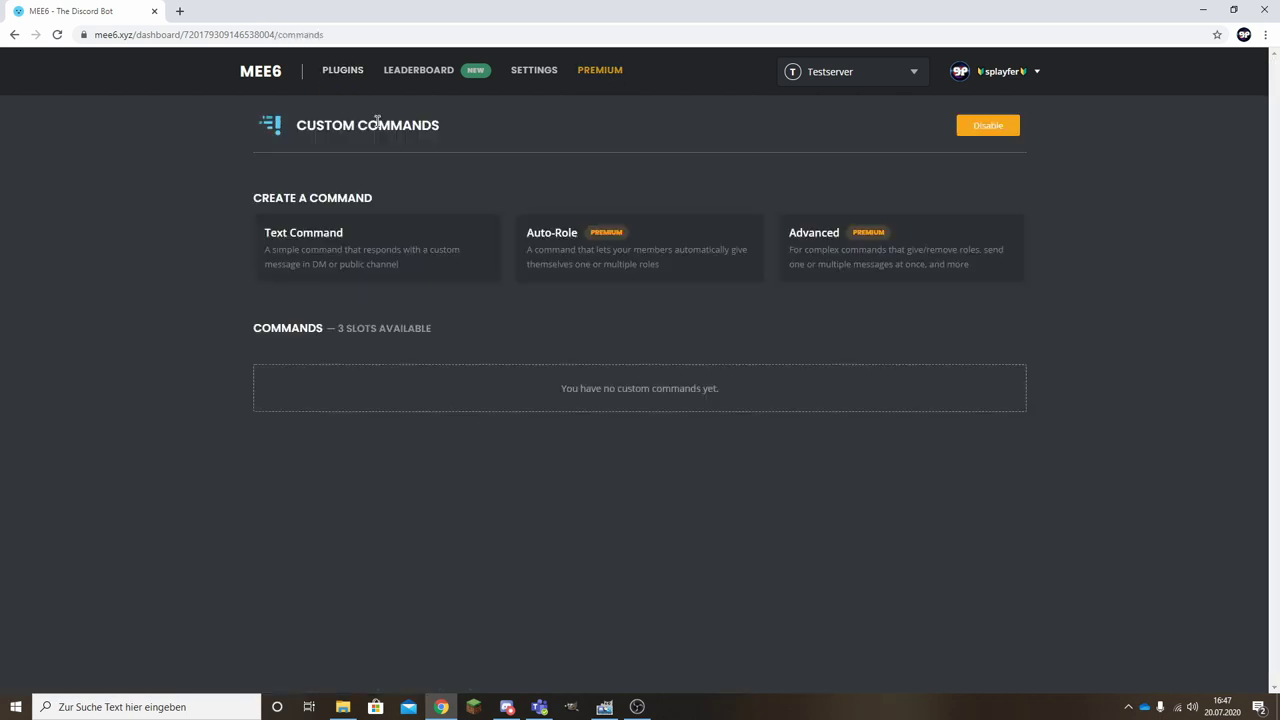
left_click(348, 247)
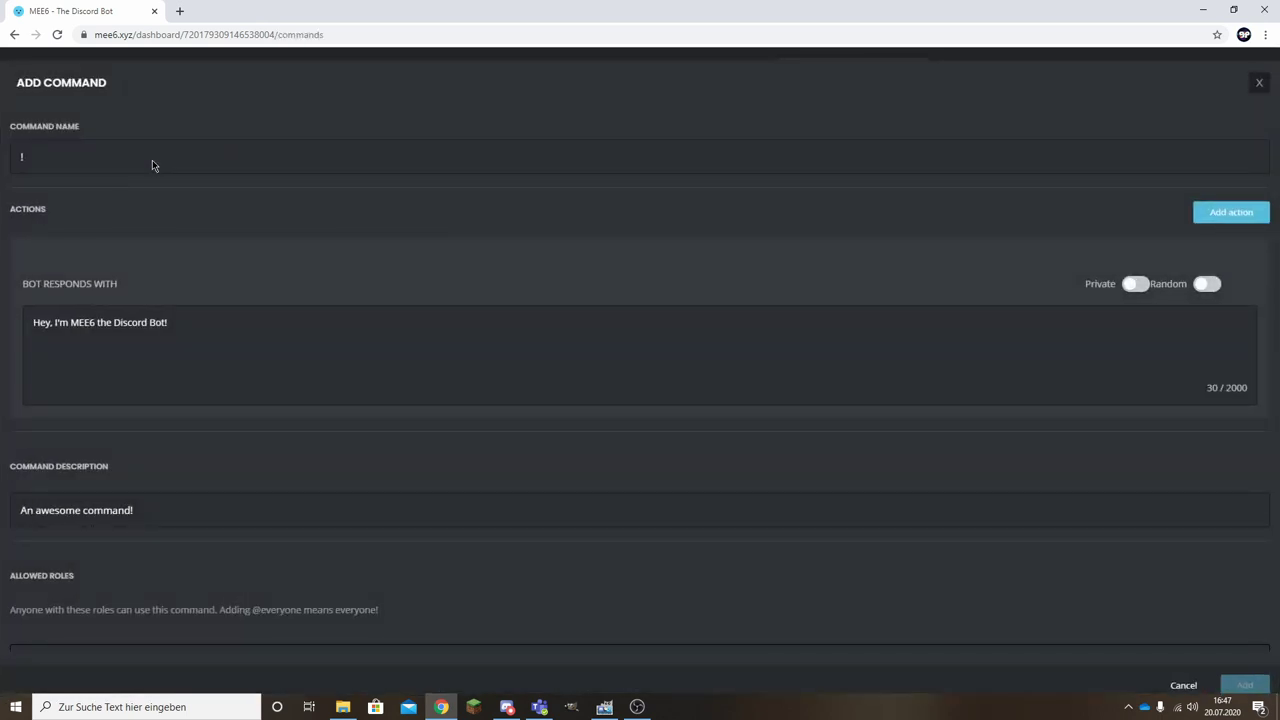
Name the command !events and set its reply to 'Events gibt es jeden Tag um 16:00 Uhr auf diesem S…'.
left_click(103, 161)
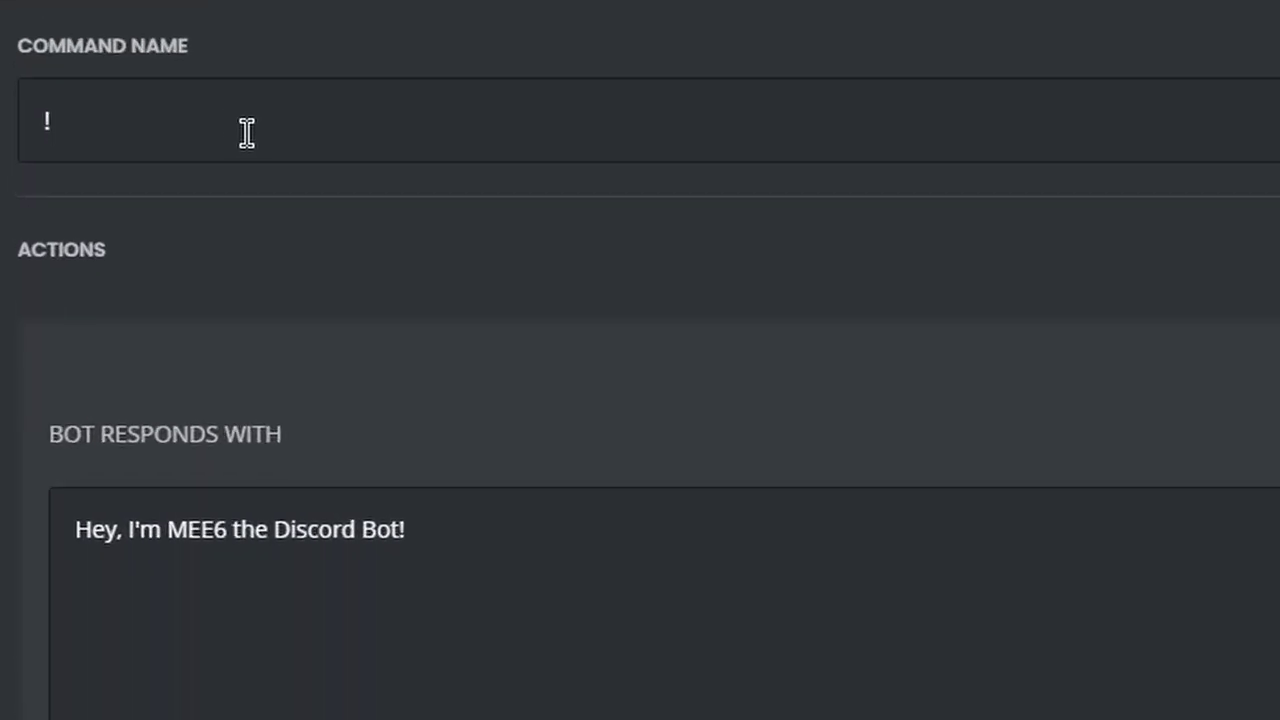
type("event")
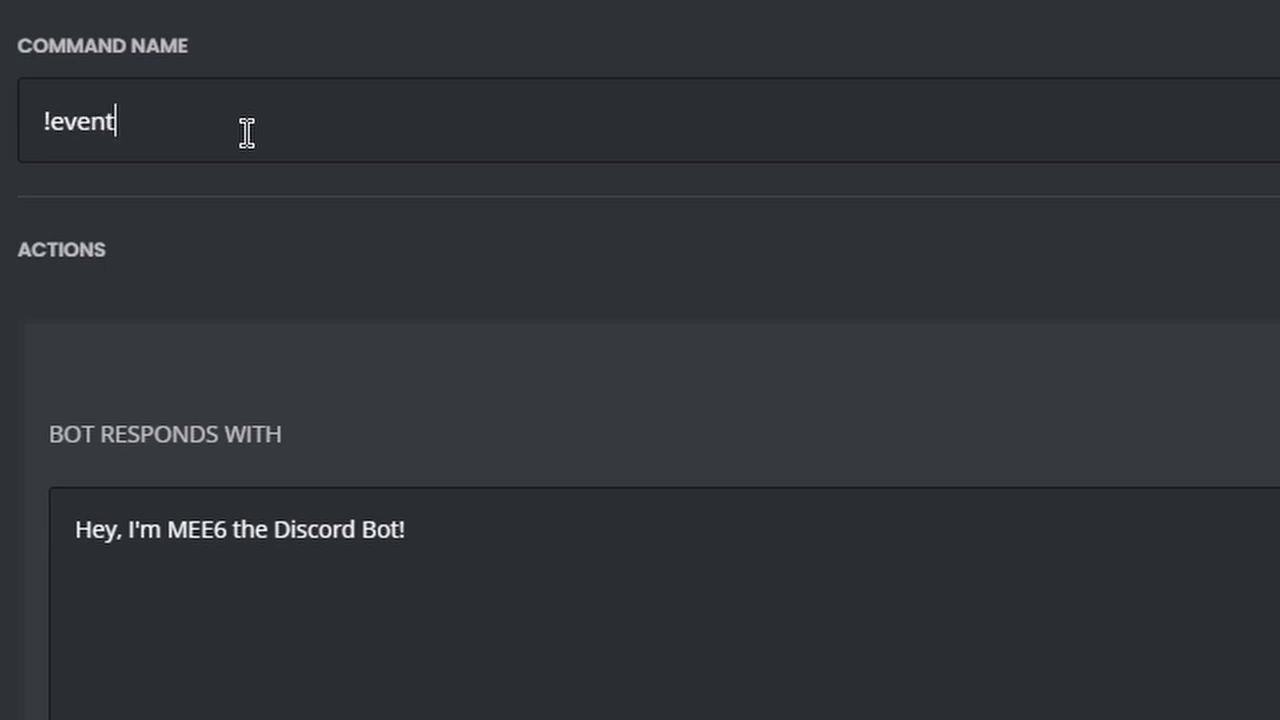
type("s")
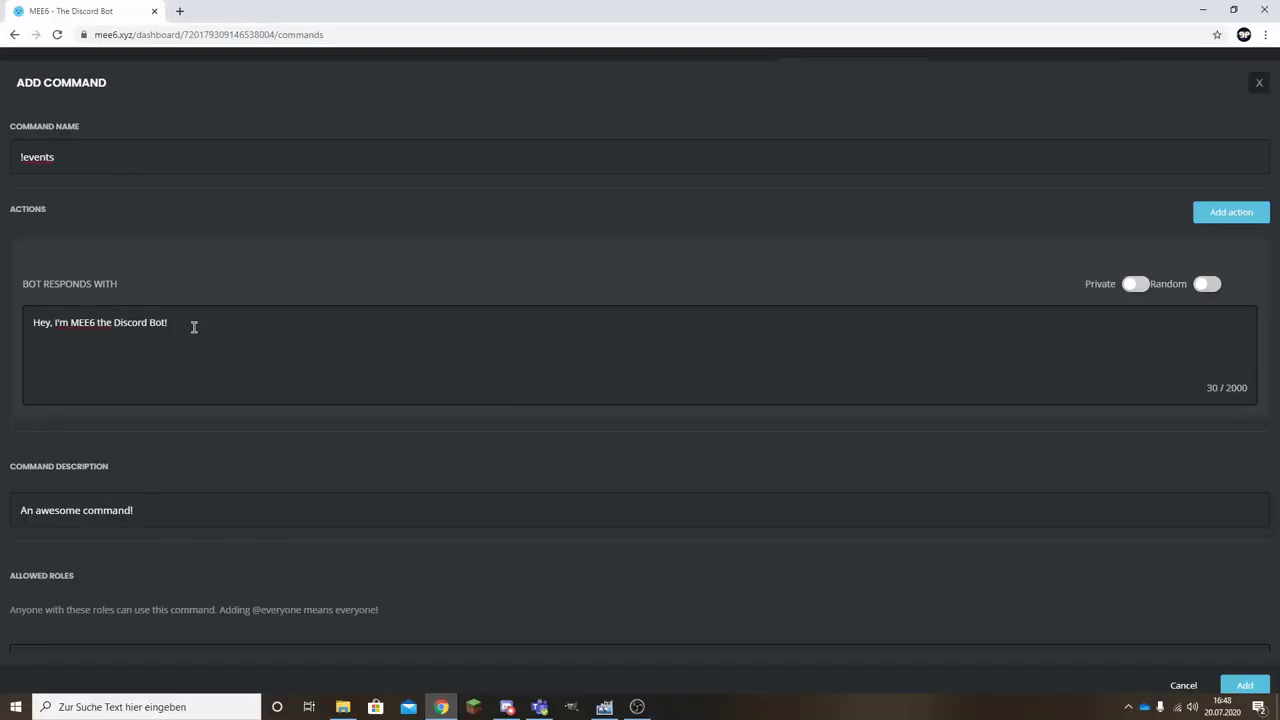
left_click_drag(194, 327, 14, 343)
left_click(210, 331)
left_click_drag(210, 331, 6, 344)
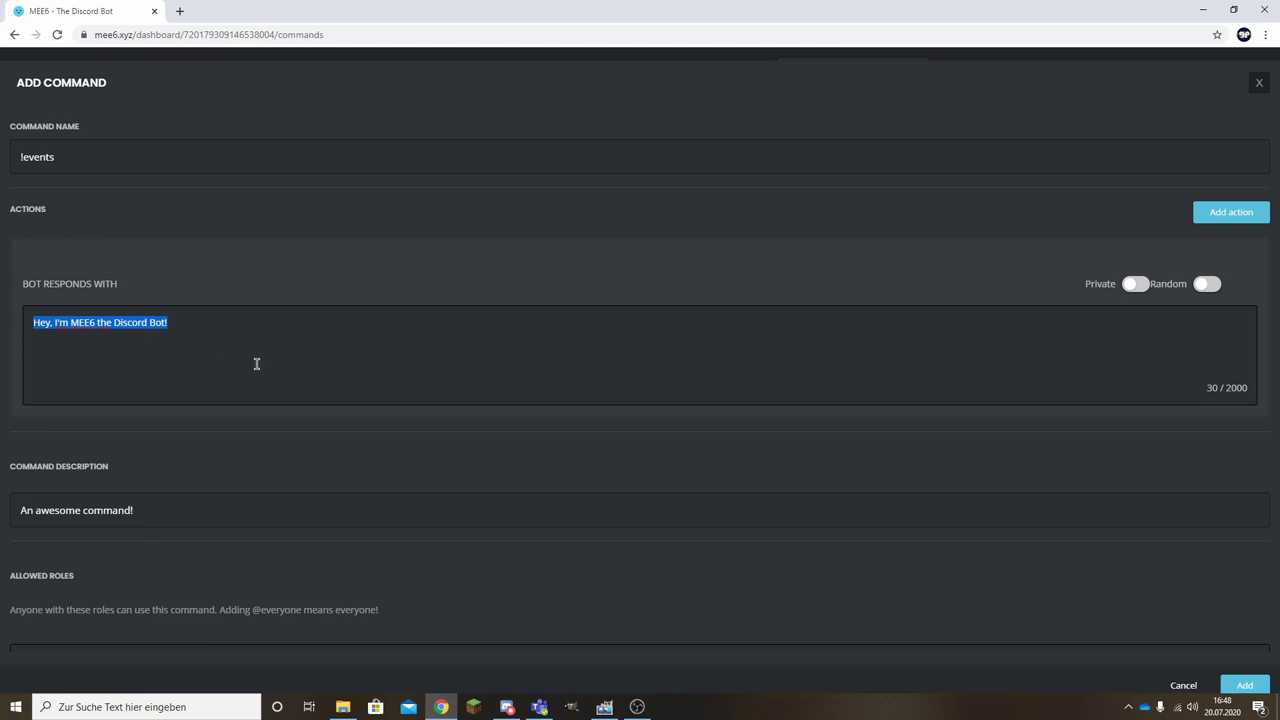
key("BackSpace")
type("E")
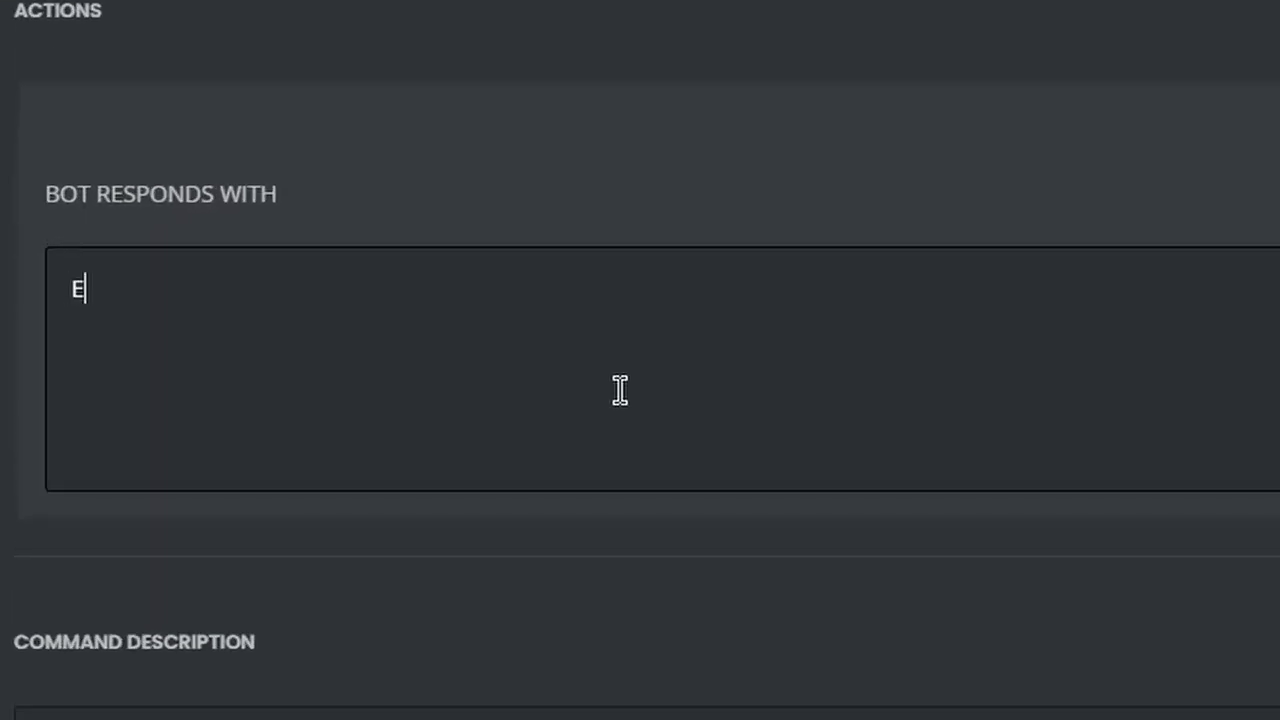
type("vents gib")
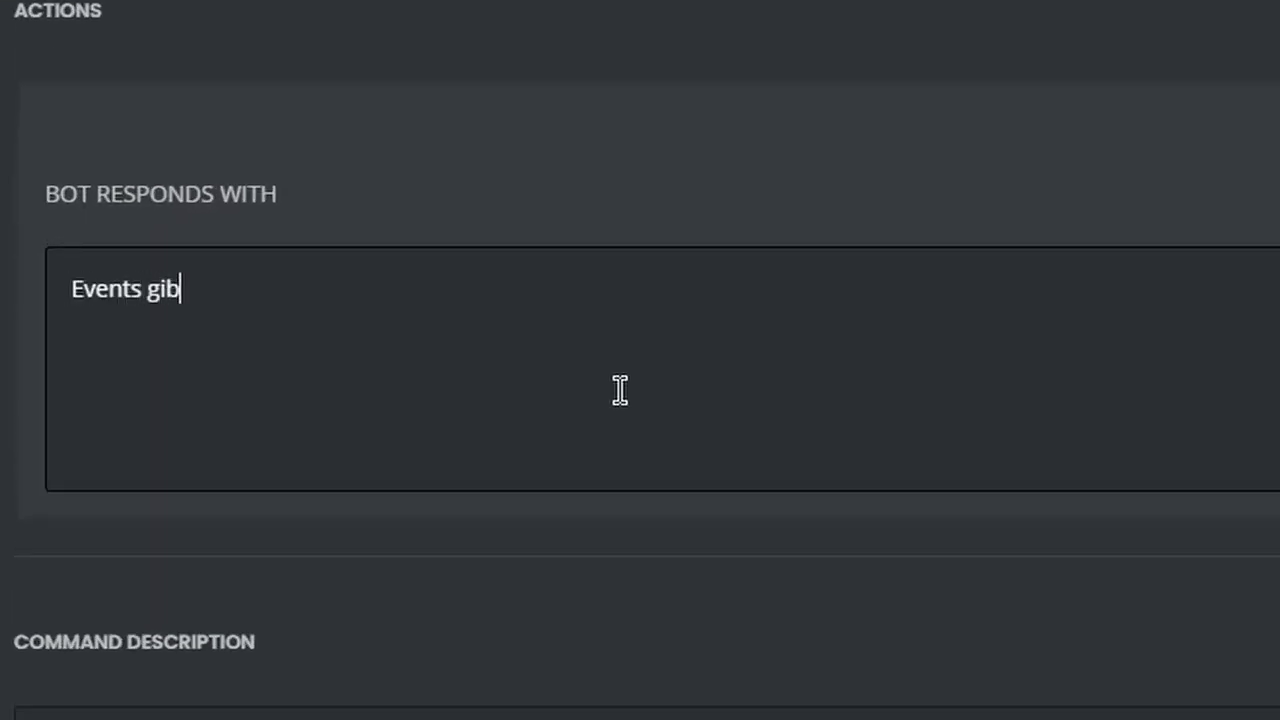
type("t es jeden ")
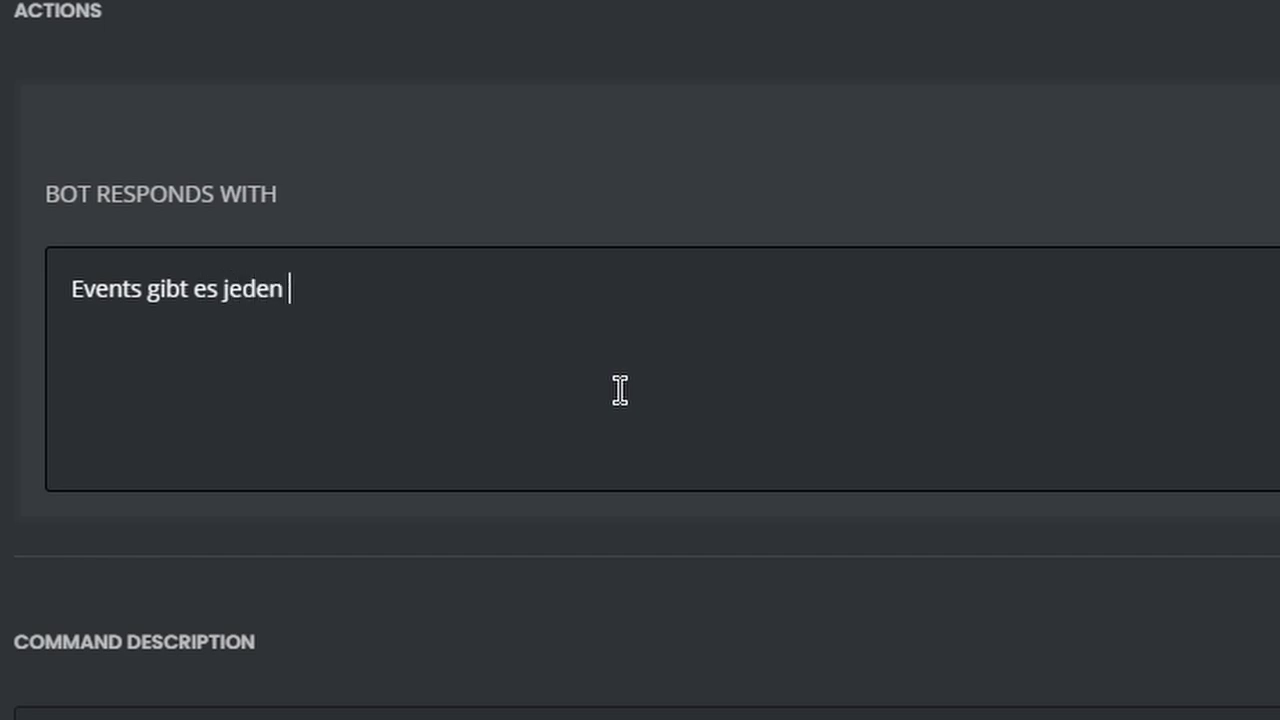
type("Tag um ")
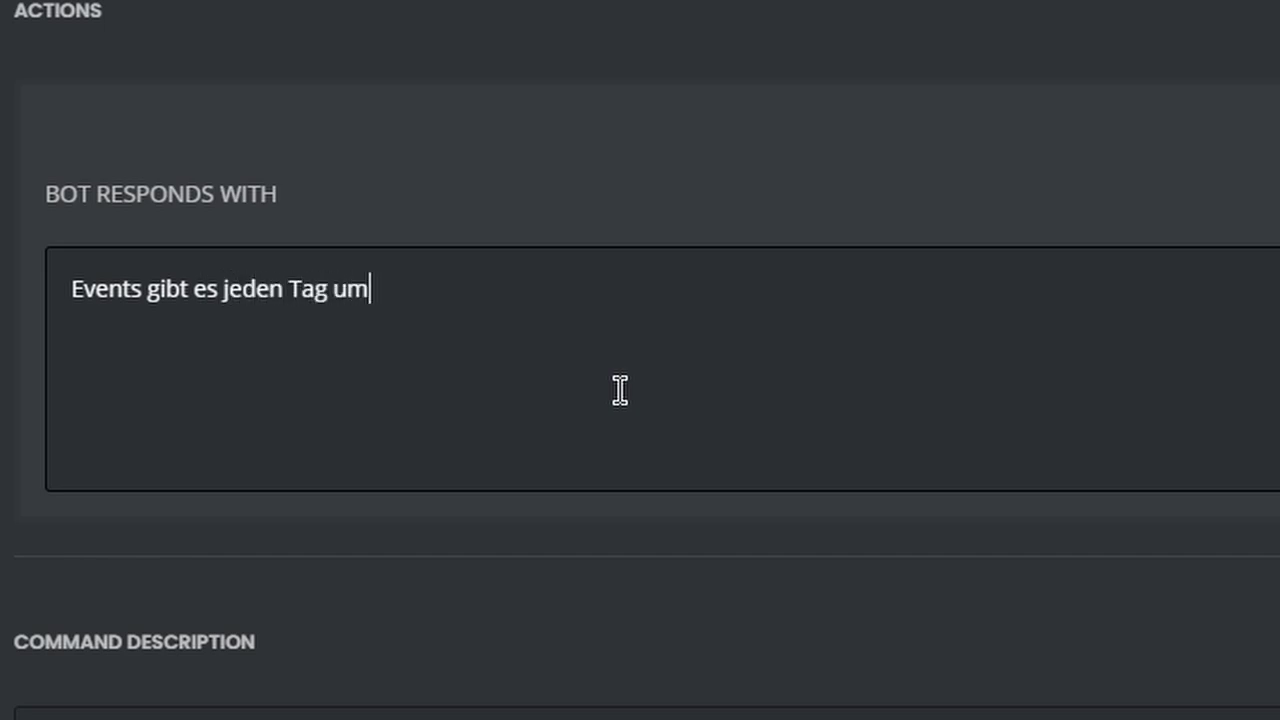
type("16:00 Uhr ")
type("auf diesem Server")
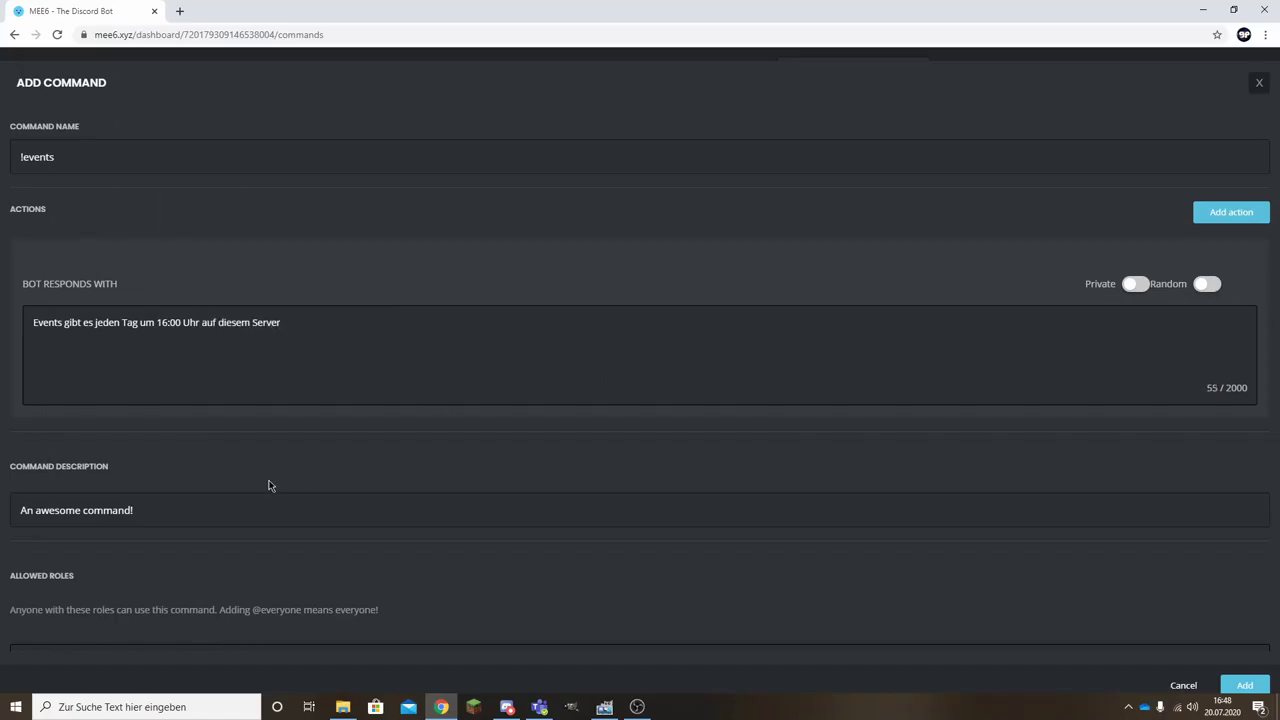
Turn on Delete command usage and add the !events command.
scroll(123, 452, "down", 1)
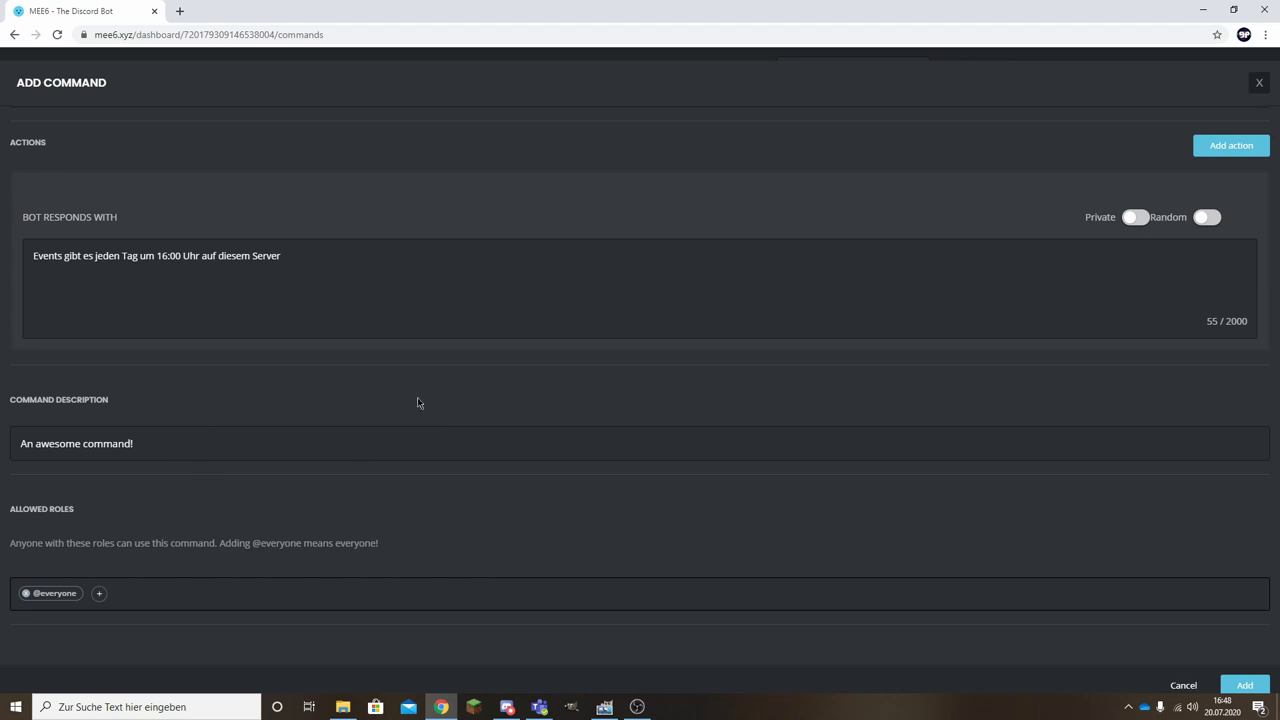
scroll(140, 383, "down", 4)
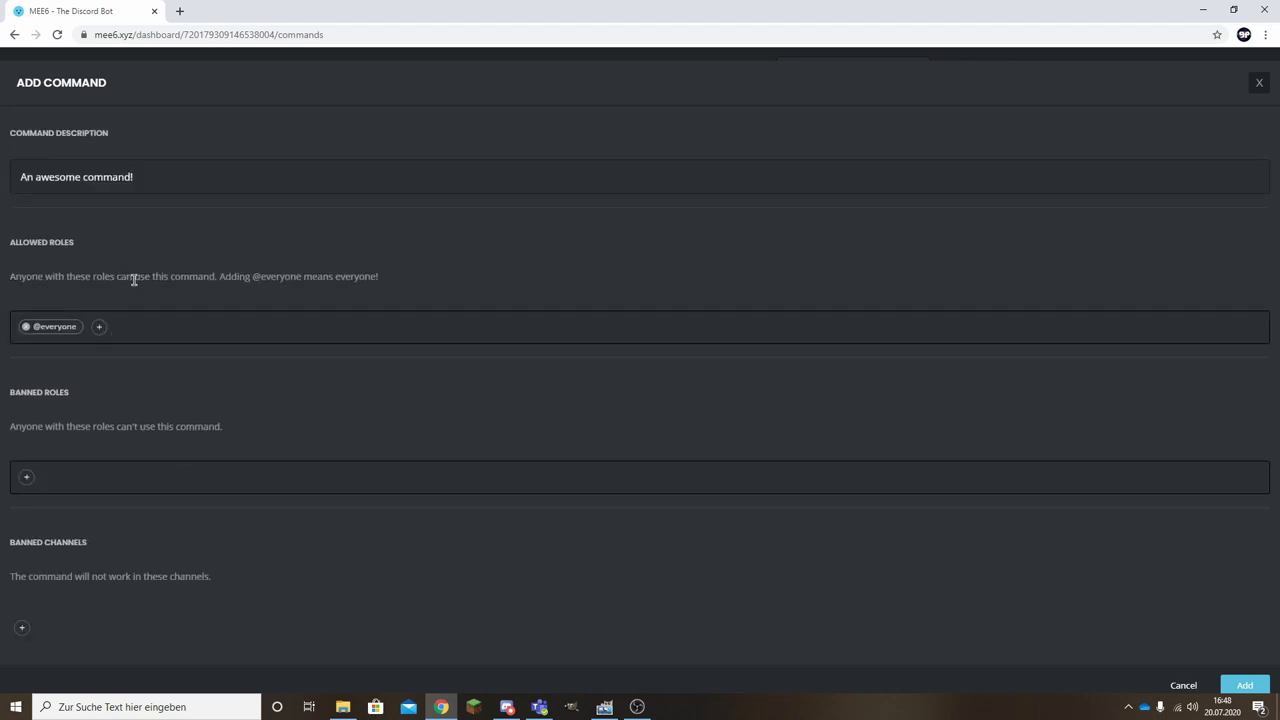
scroll(409, 240, "up", 5)
scroll(391, 337, "down", 4)
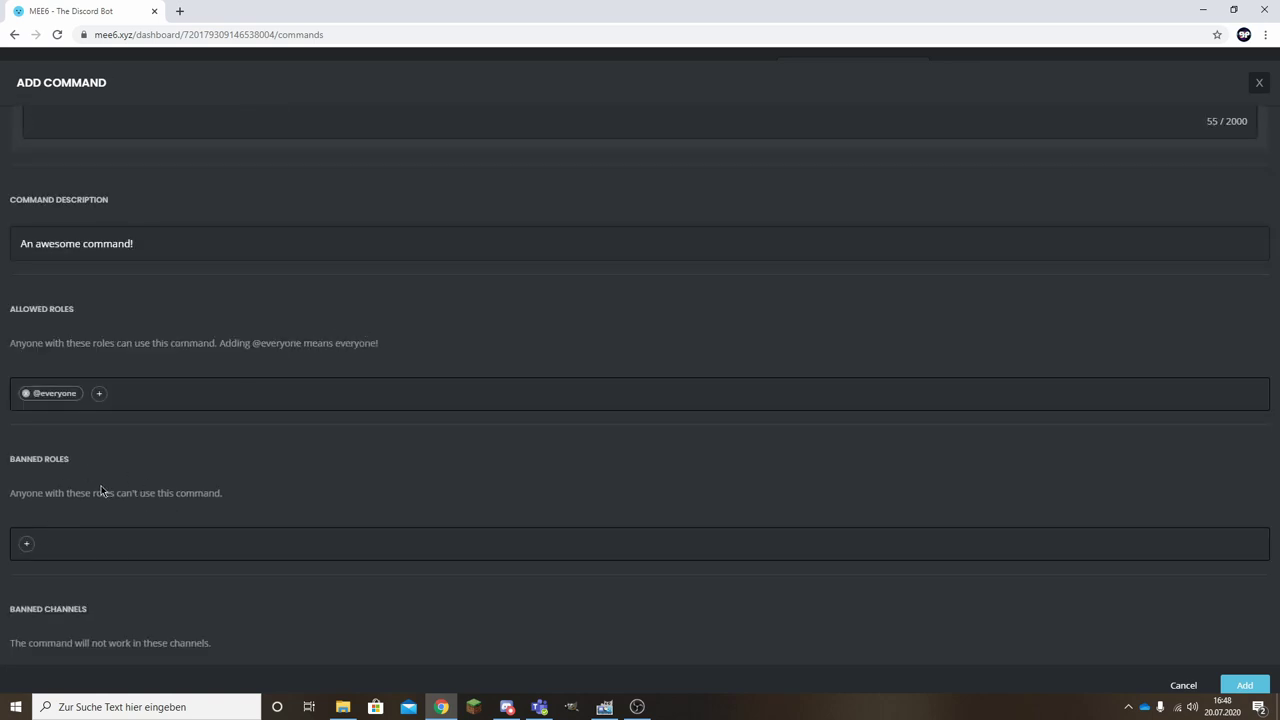
scroll(100, 490, "down", 5)
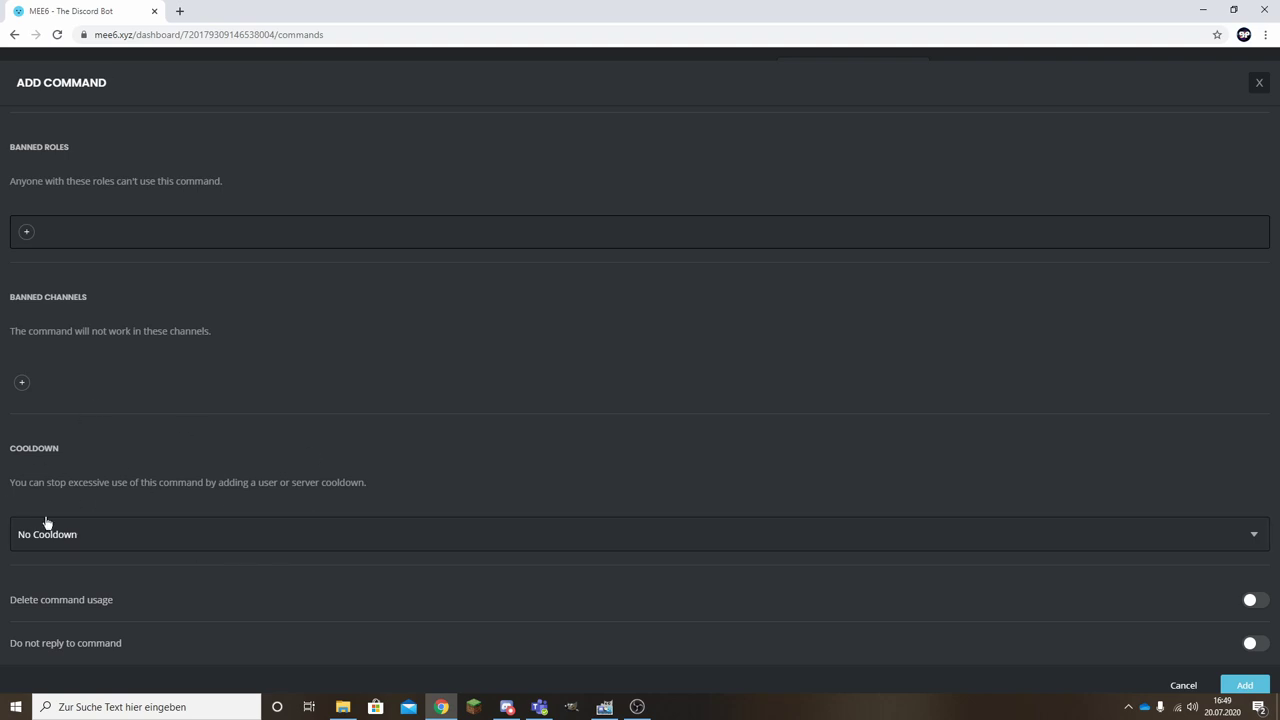
left_click_drag(10, 600, 109, 604)
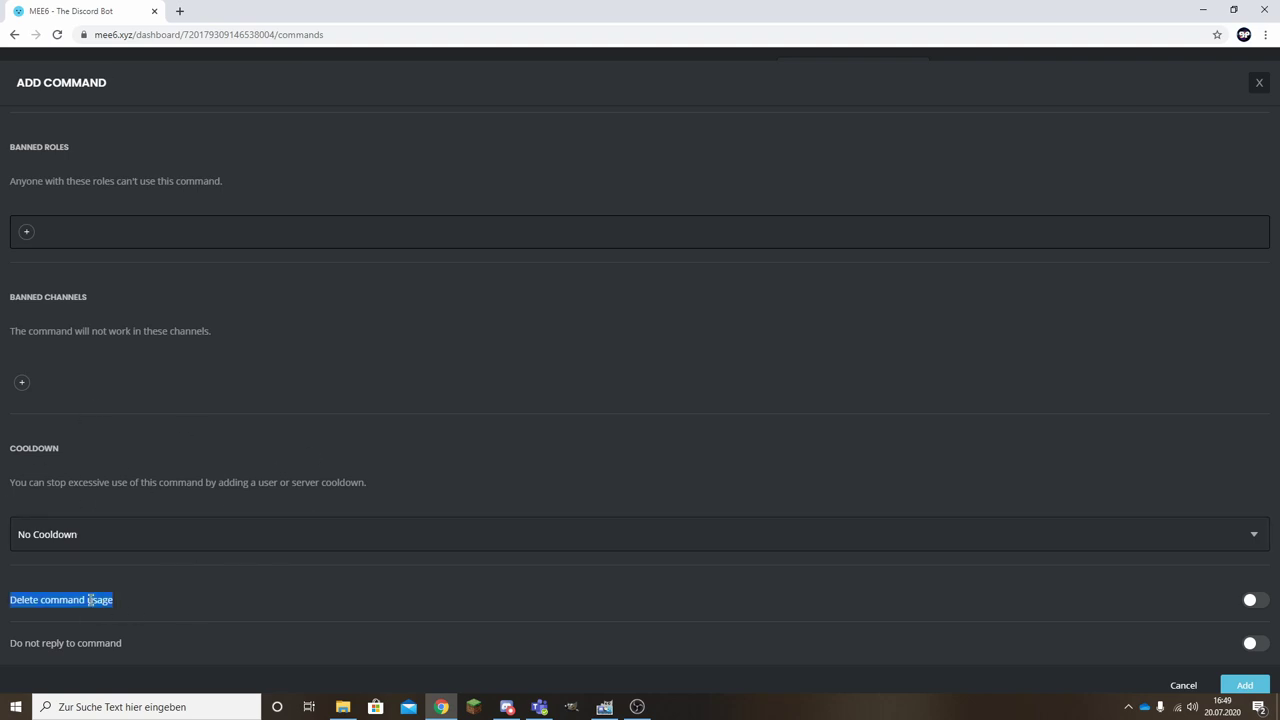
left_click(90, 600)
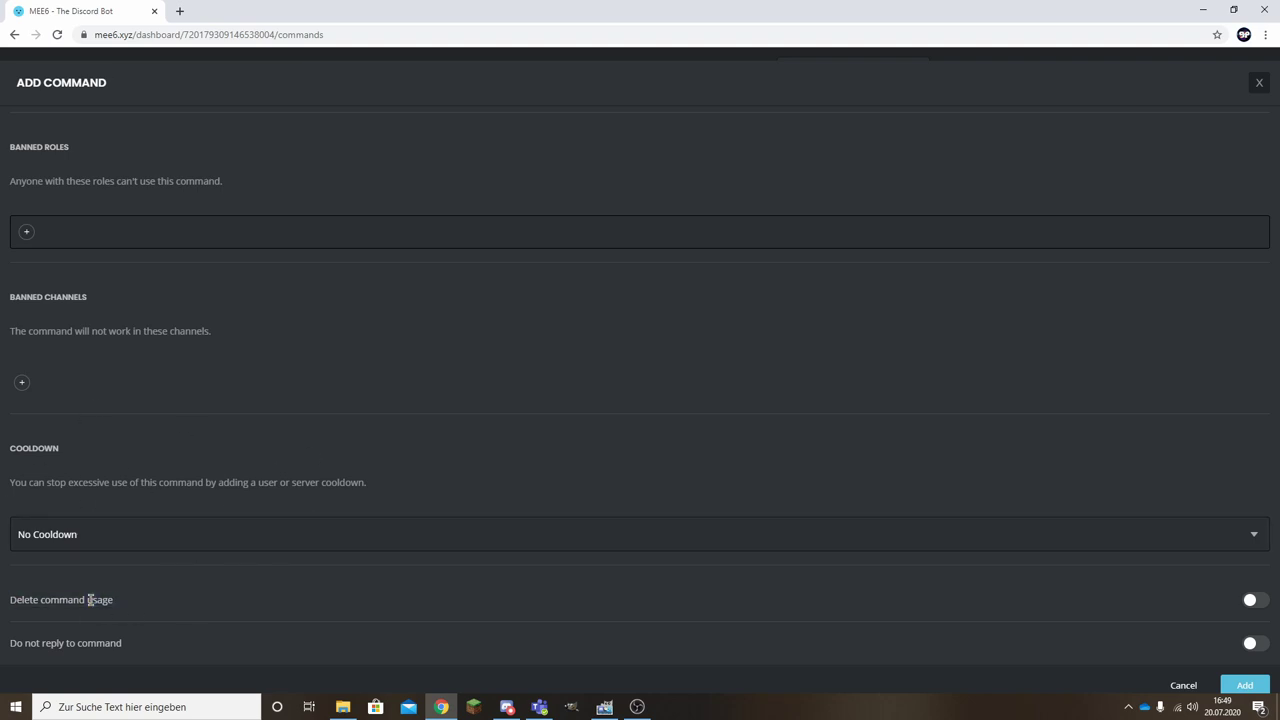
left_click(1254, 602)
left_click(1244, 685)
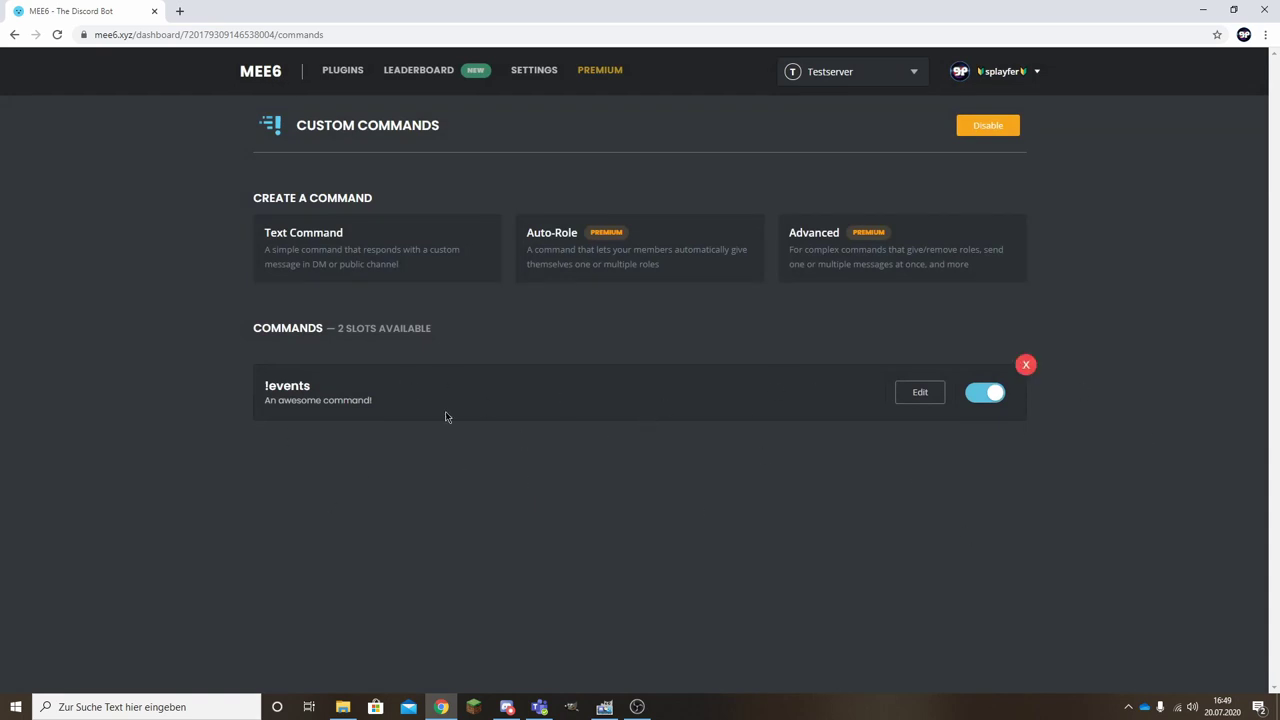
Close the MEE6 Premium upgrade prompt without upgrading and bring Discord to the front.
left_click_drag(255, 328, 386, 337)
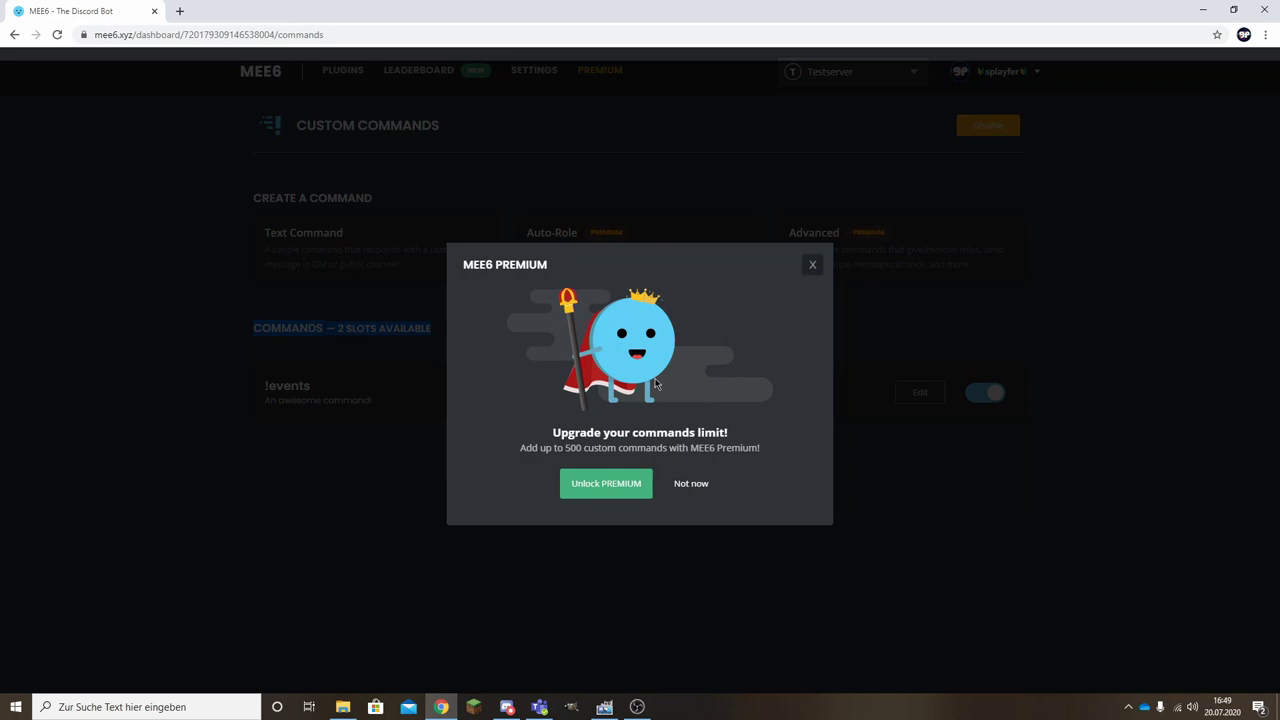
left_click(690, 484)
left_click(351, 332)
left_click(812, 265)
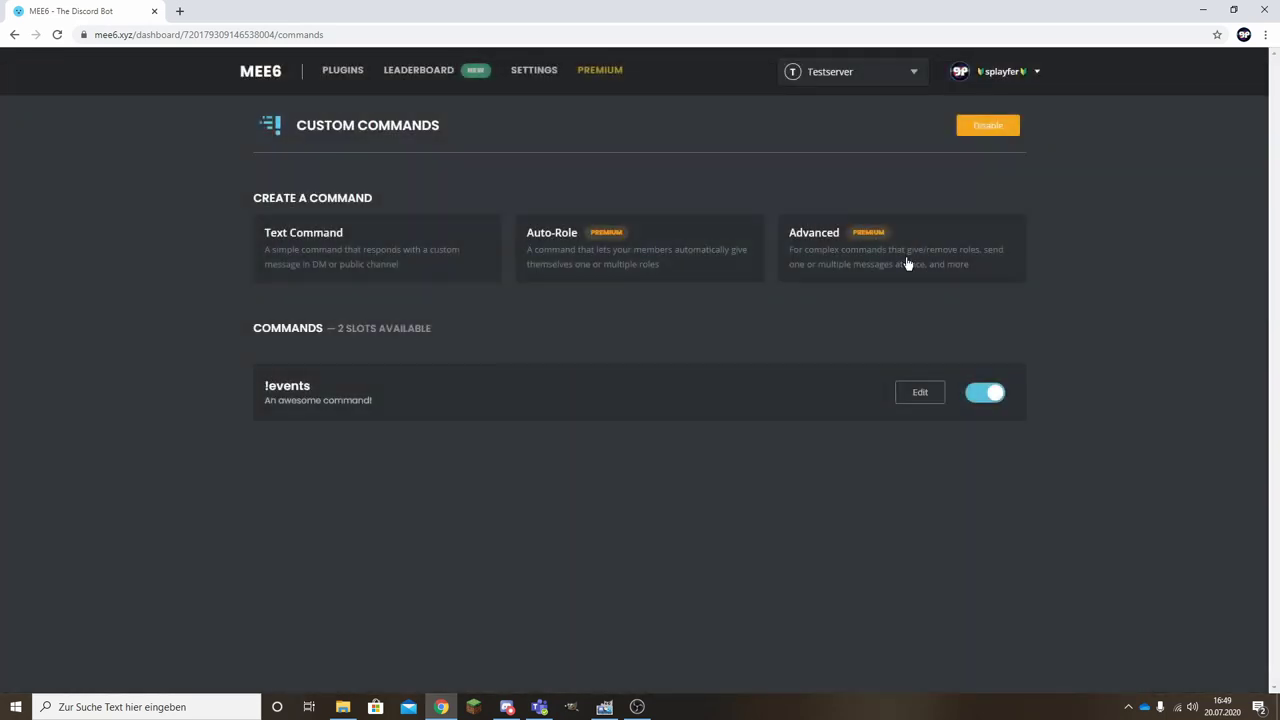
mouse_move(800, 407)
left_click(509, 707)
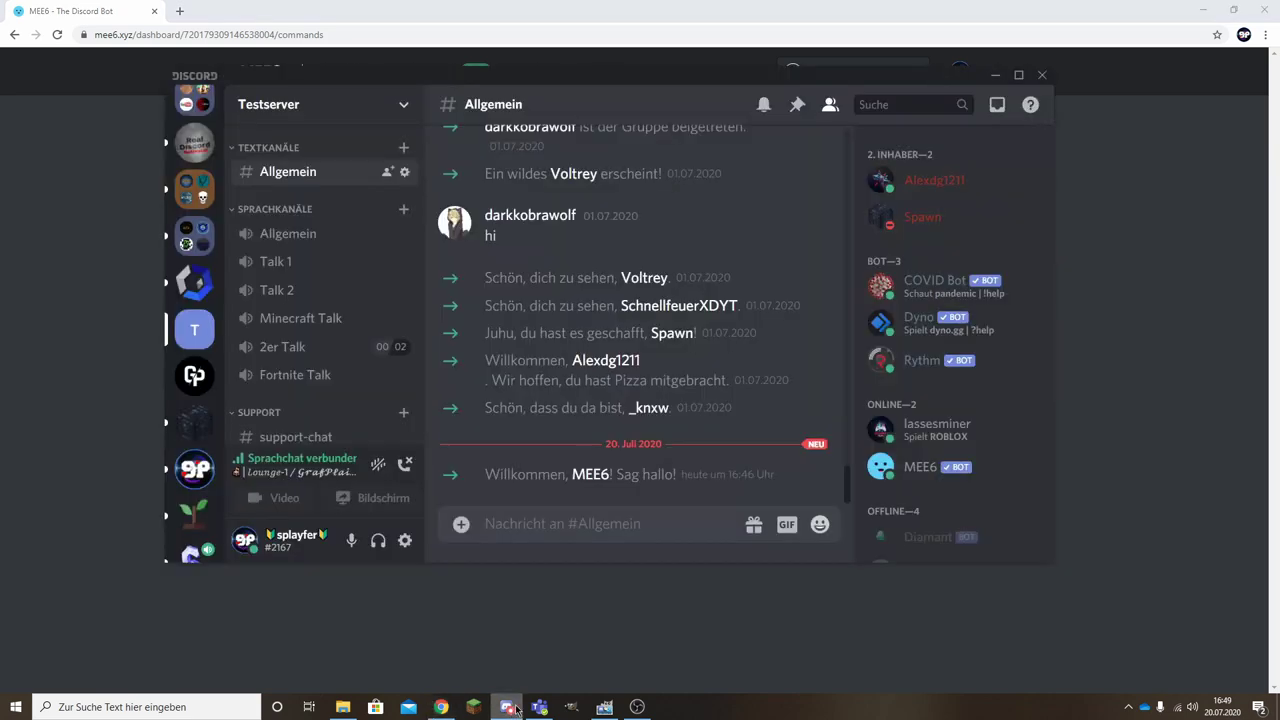
Send !events in #Allgemein and check MEE6's reply about the daily 16:00 events.
type("!e")
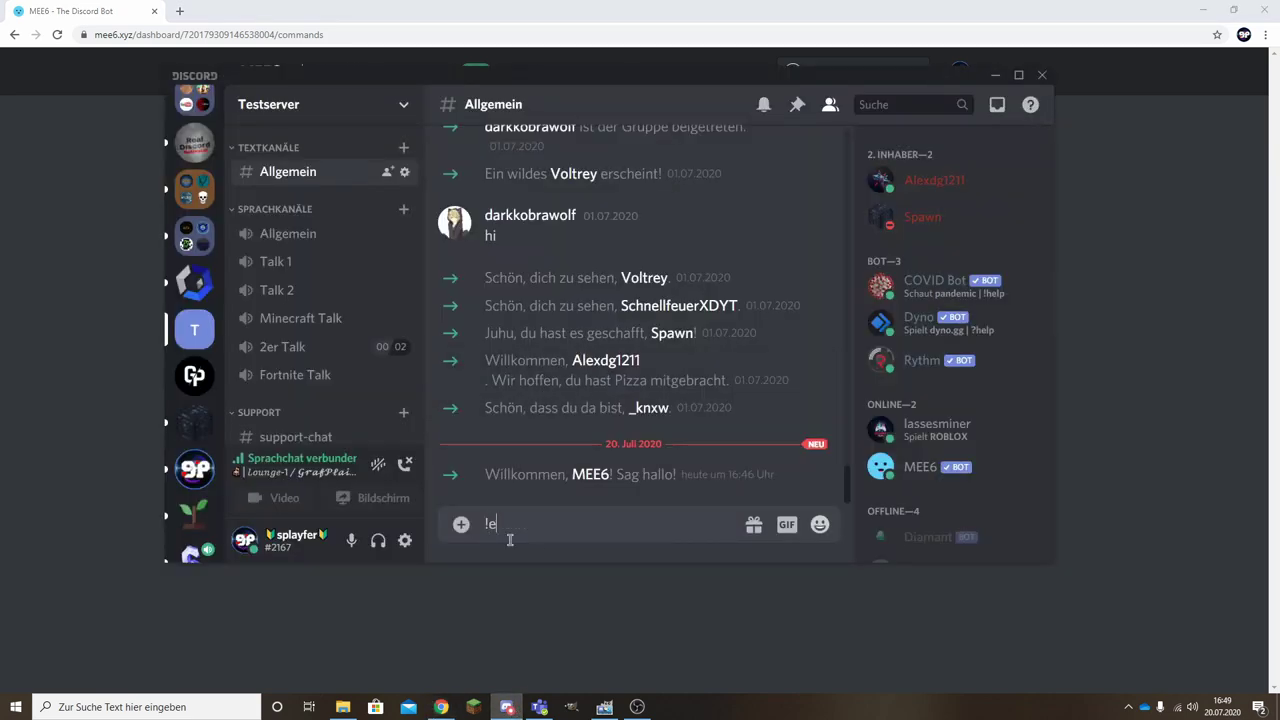
type("vents")
key("Return")
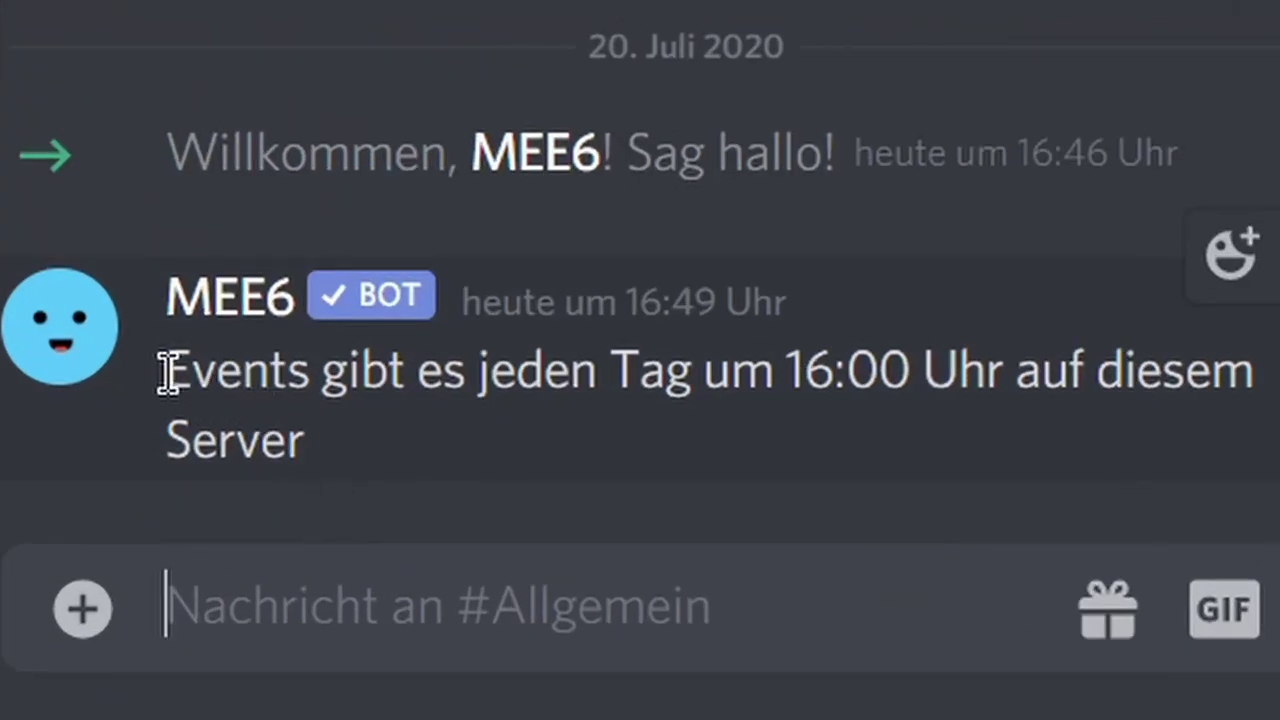
left_click_drag(166, 368, 1256, 372)
left_click(1256, 372)
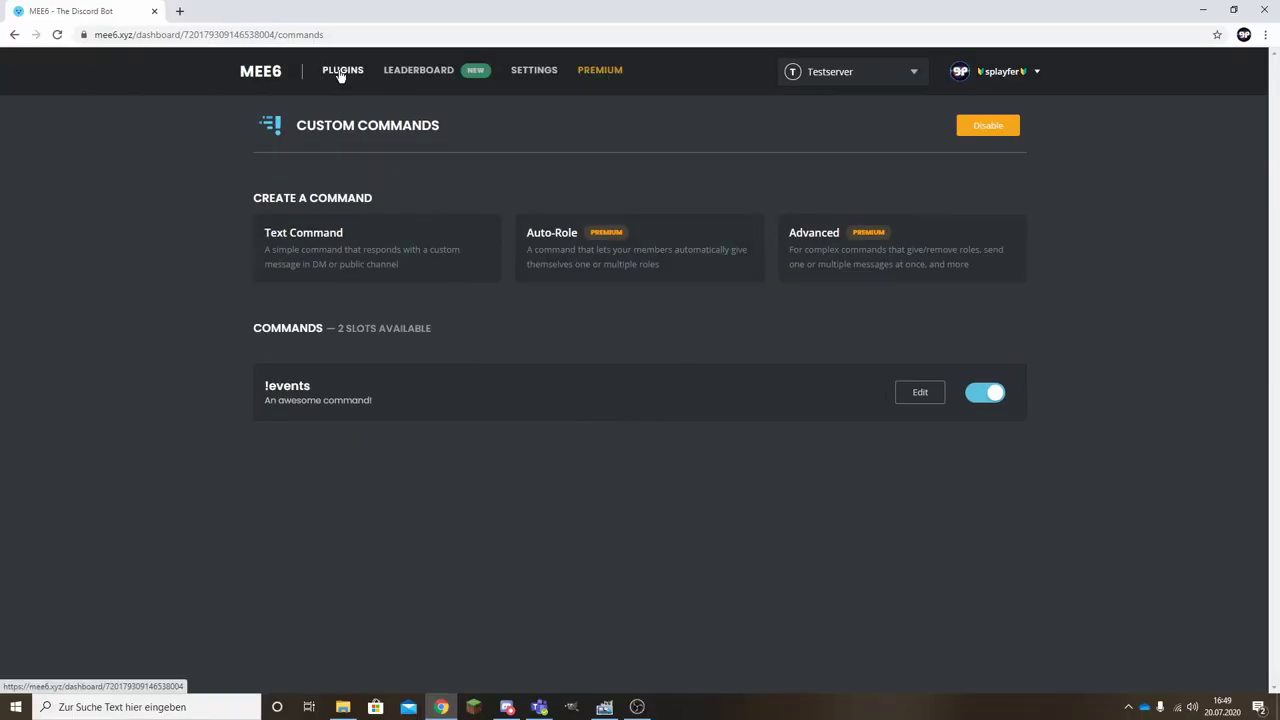
Set the Levels level-up announcement to Custom Channel, using #chat.
left_click(340, 72)
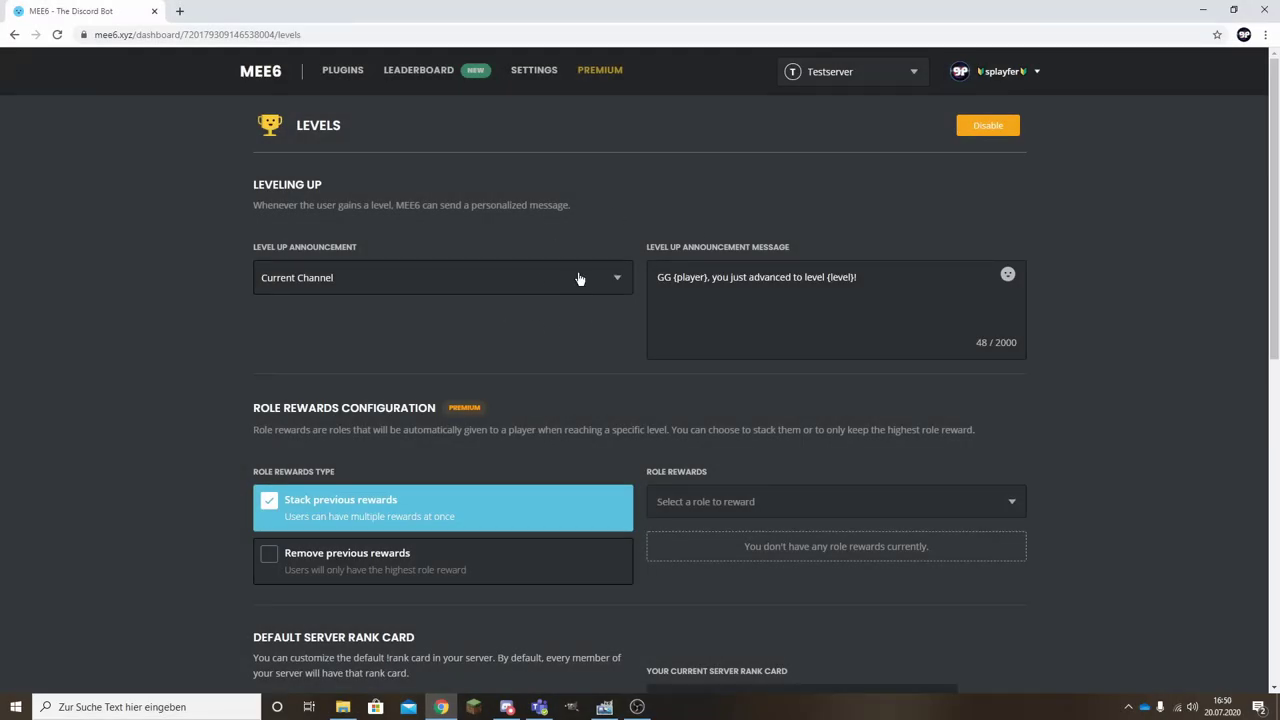
left_click(579, 278)
left_click(576, 280)
scroll(728, 341, "down", 1)
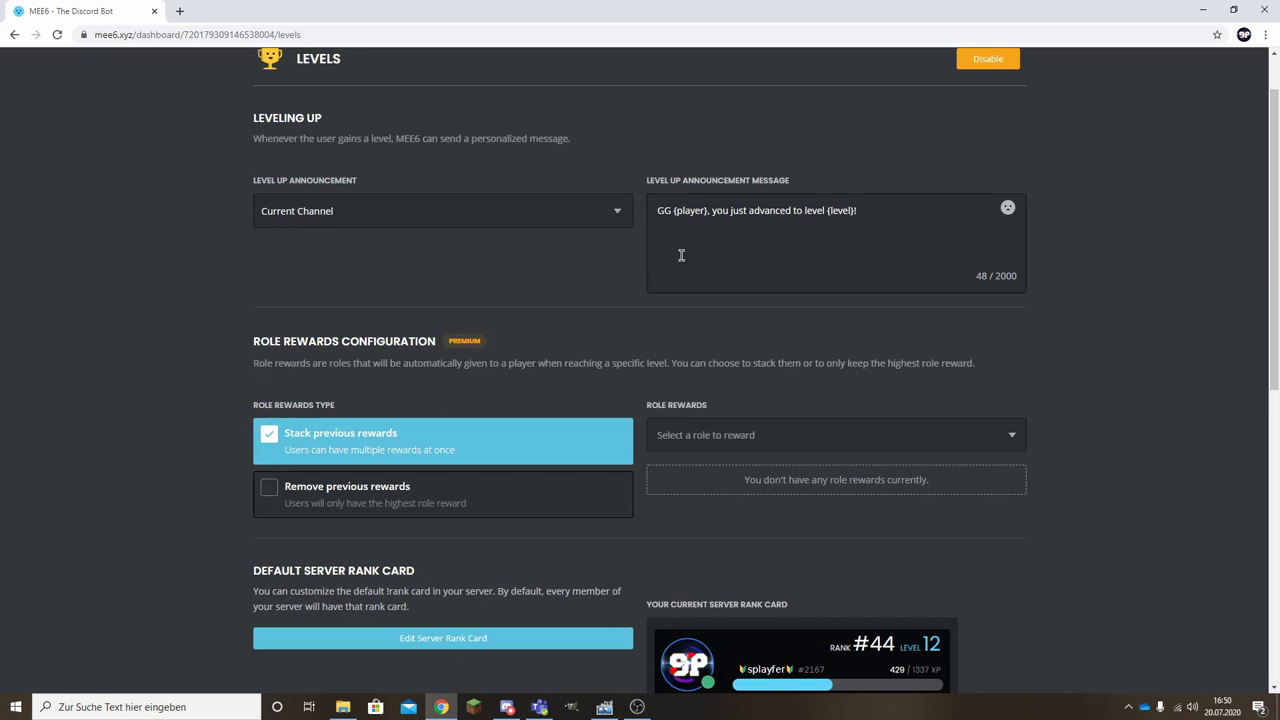
scroll(669, 331, "up", 1)
left_click(518, 277)
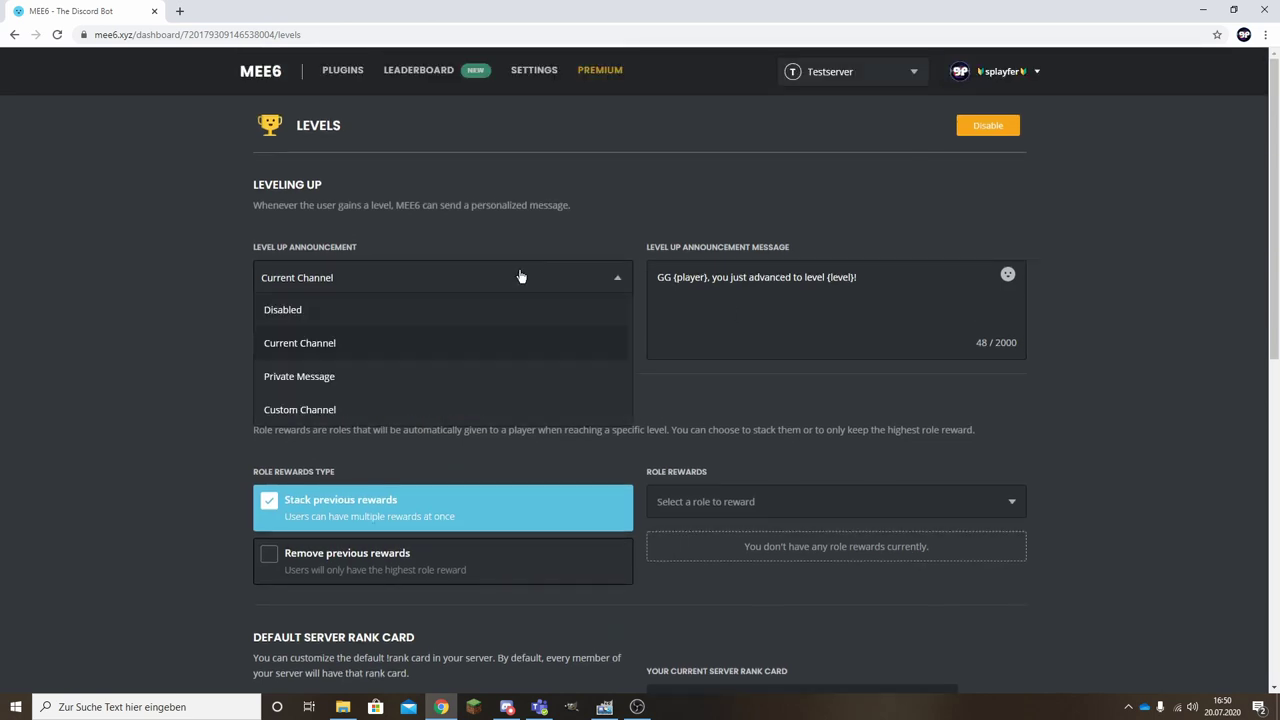
scroll(351, 346, "down", 1)
left_click(77, 237)
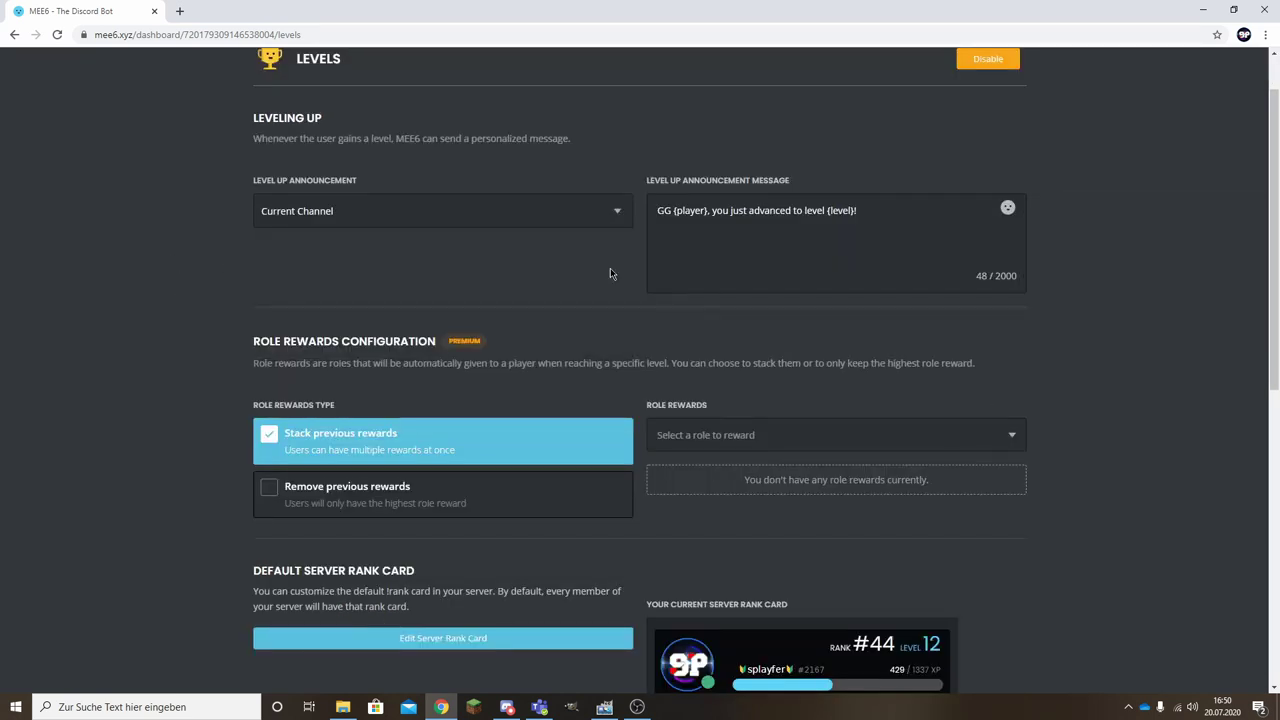
left_click(389, 222)
left_click(355, 340)
left_click(223, 274)
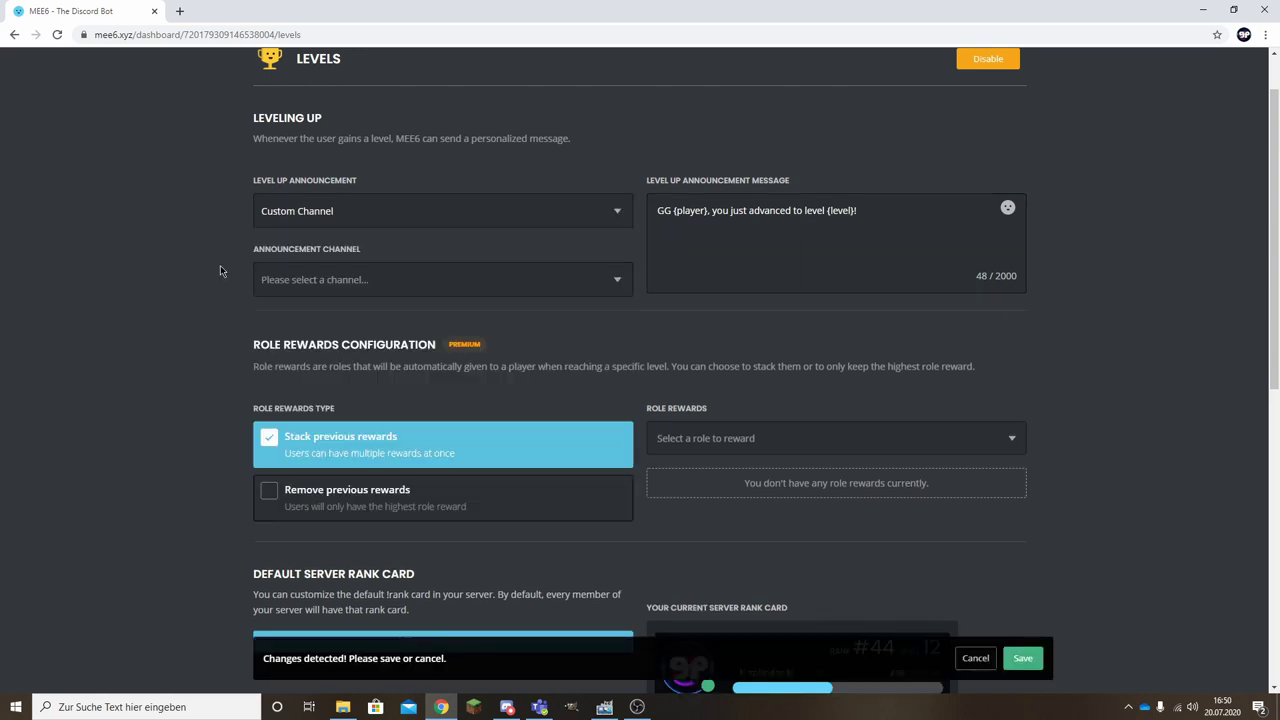
left_click(383, 285)
scroll(358, 380, "down", 1)
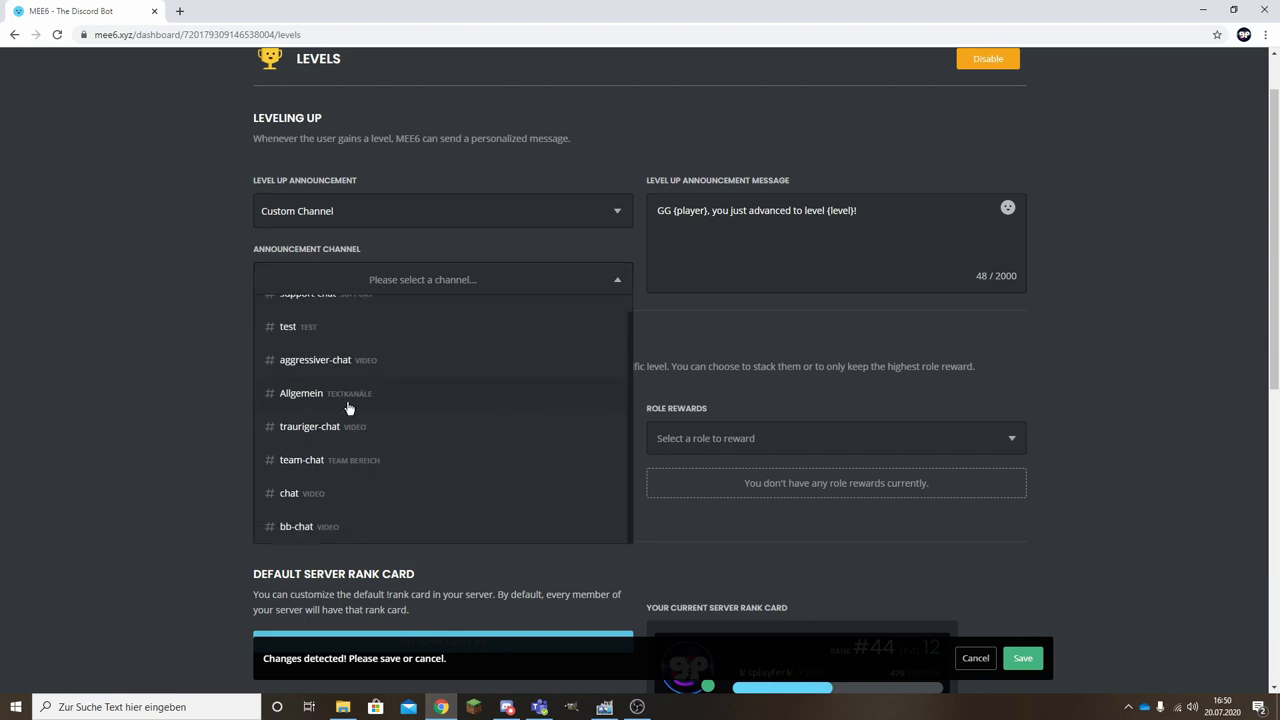
left_click(430, 493)
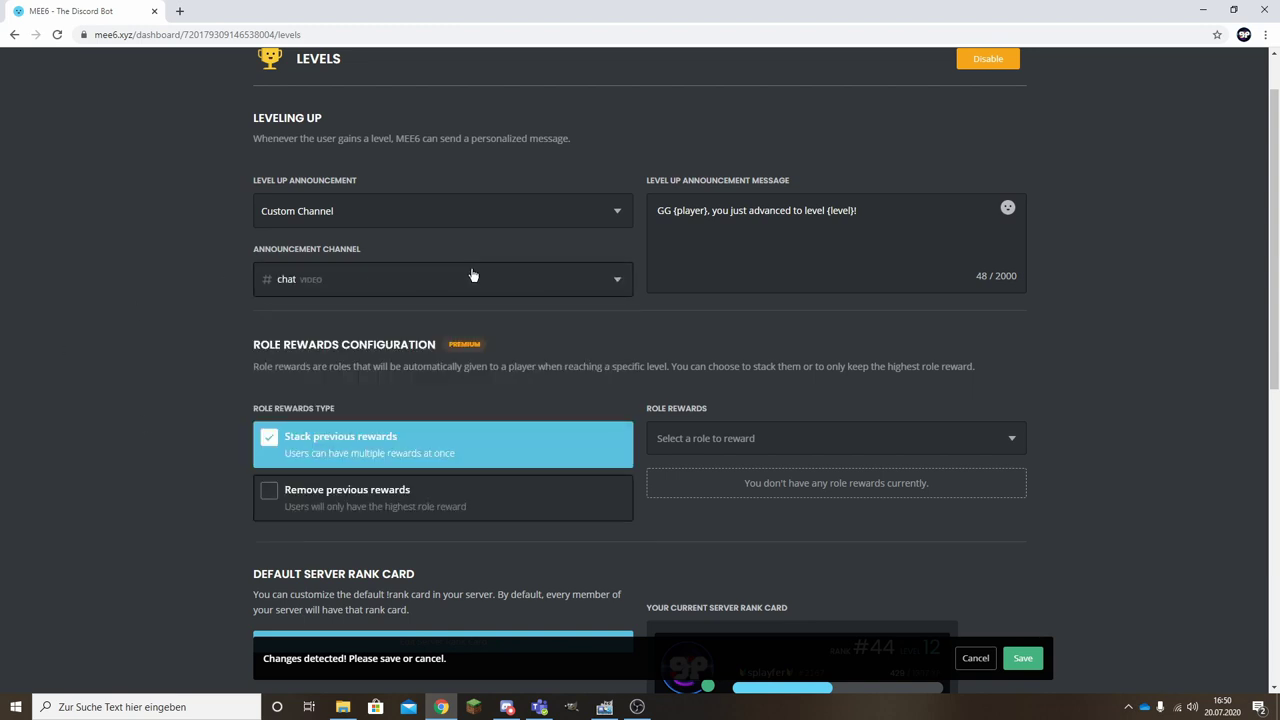
Reword the level-up message to 'GG {player}, du hast das Level{level} erreicht!'.
left_click_drag(857, 211, 827, 212)
left_click(855, 212)
key("BackSpace")
type("du hast das ")
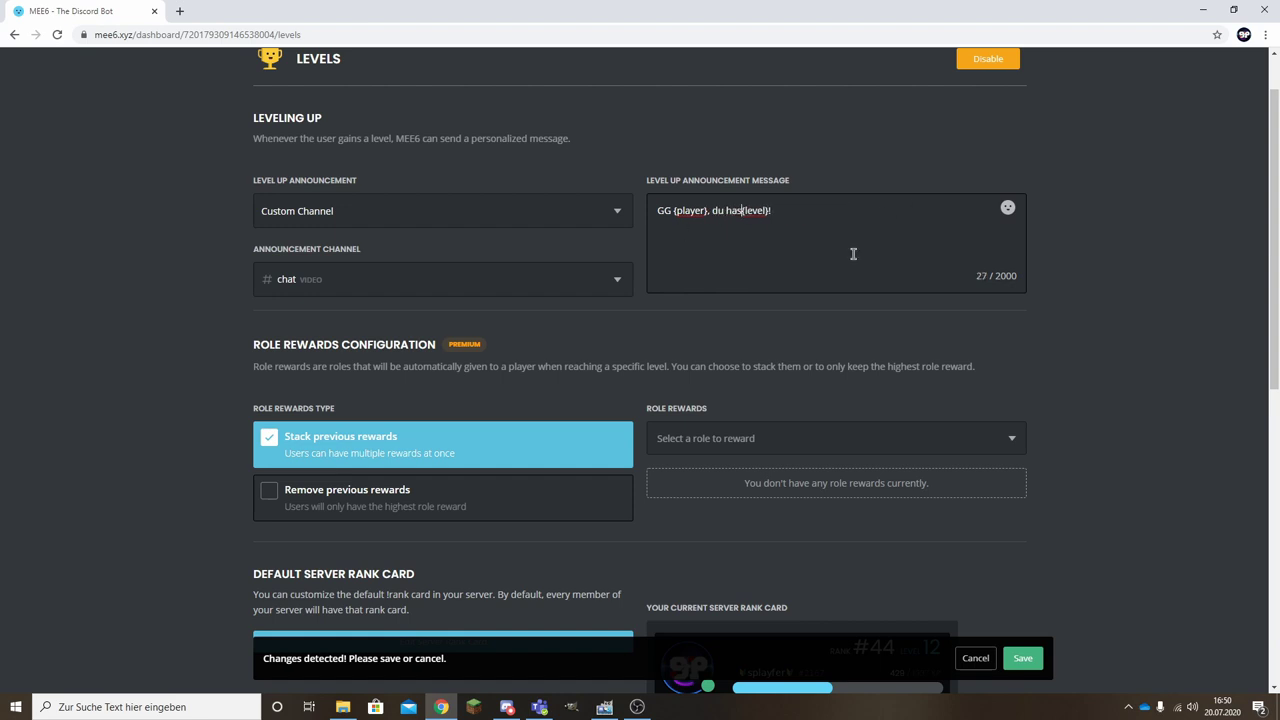
type("Level")
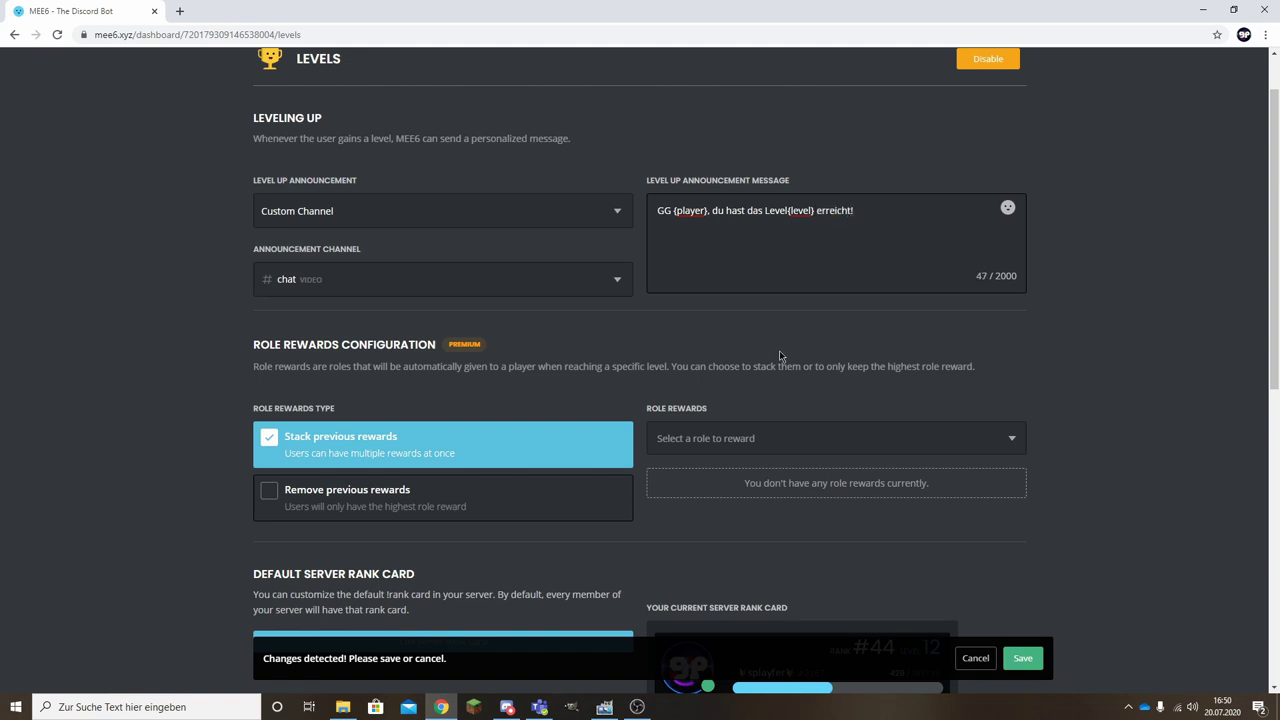
scroll(756, 259, "down", 5)
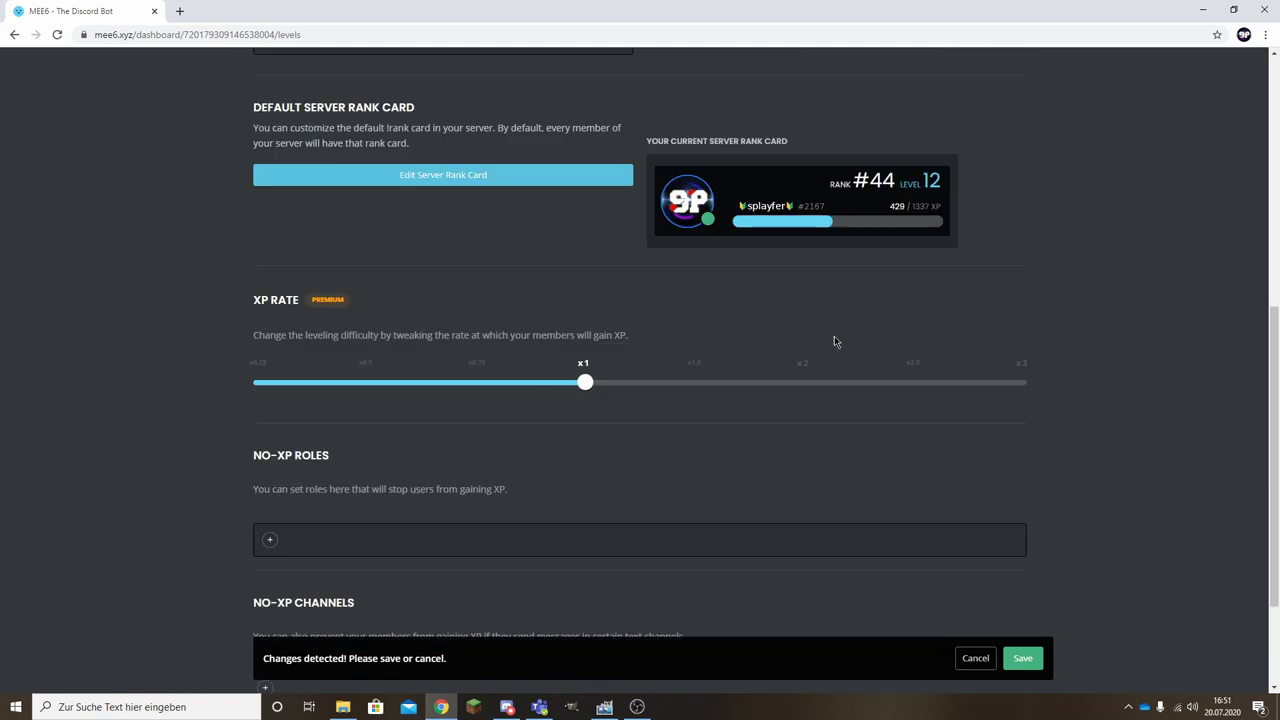
Leave No-XP Roles empty and save the Levels plugin changes.
scroll(271, 480, "down", 1)
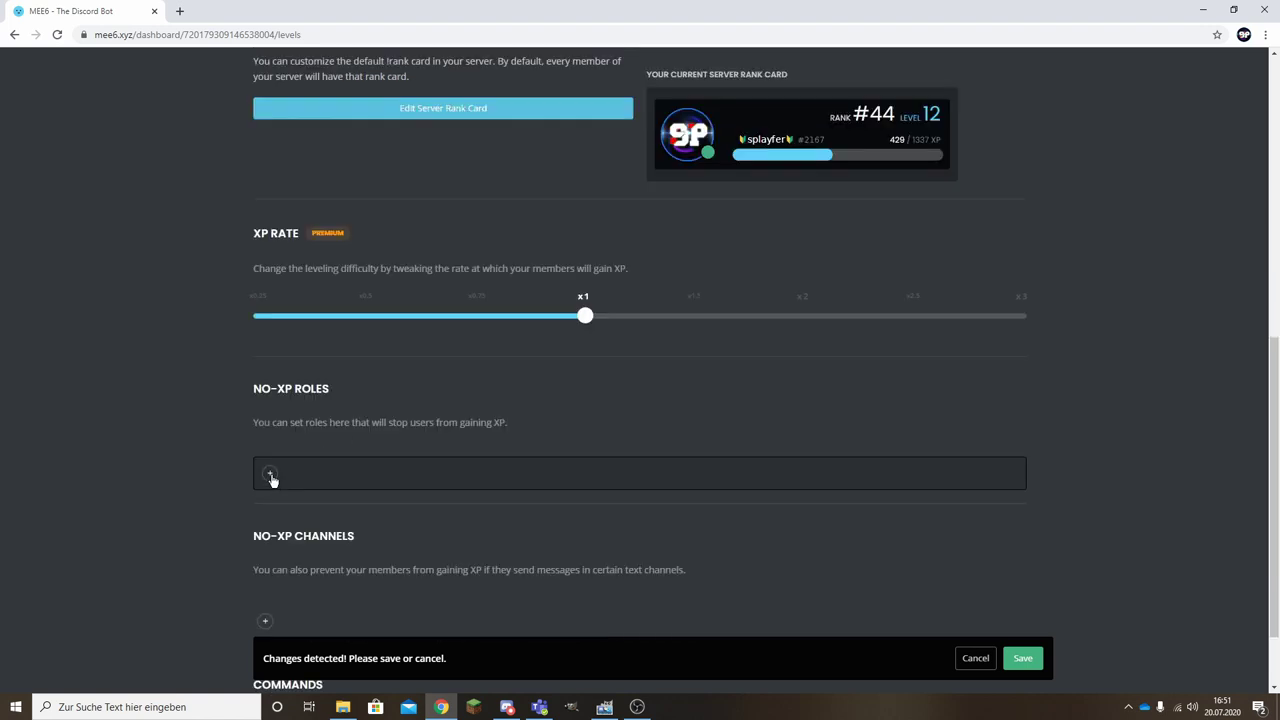
left_click(270, 476)
scroll(229, 372, "down", 4)
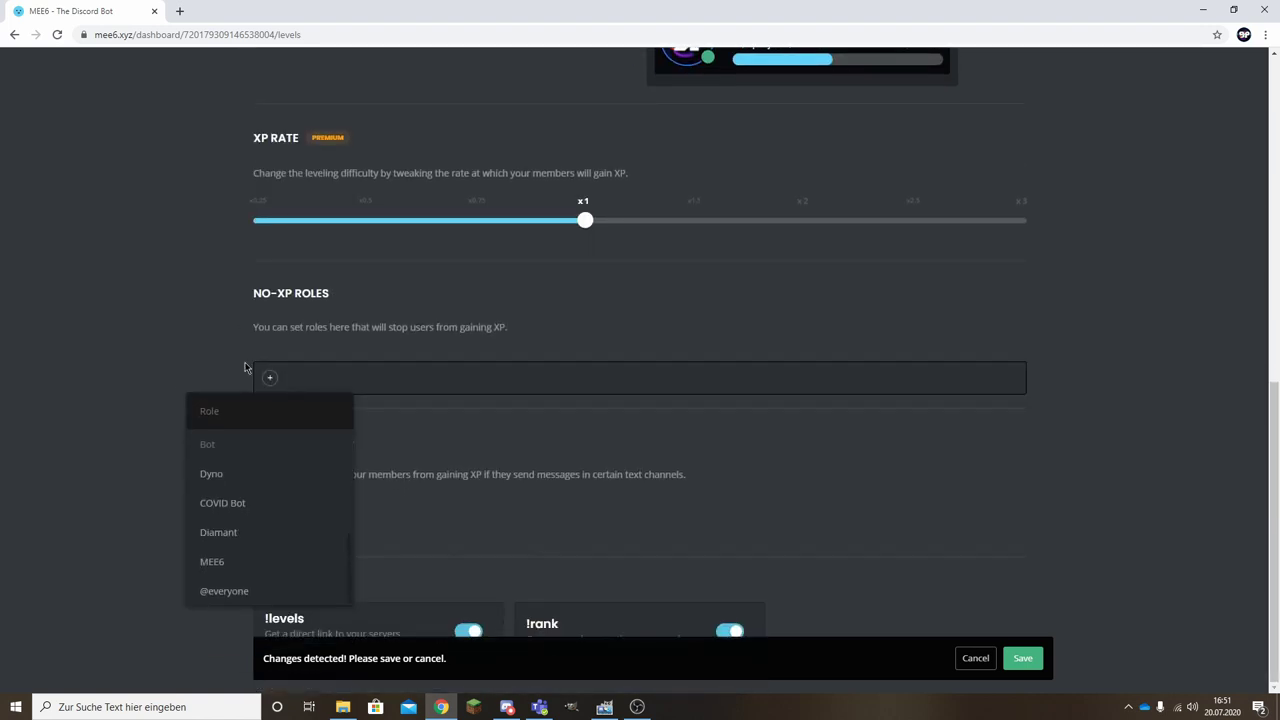
left_click(270, 380)
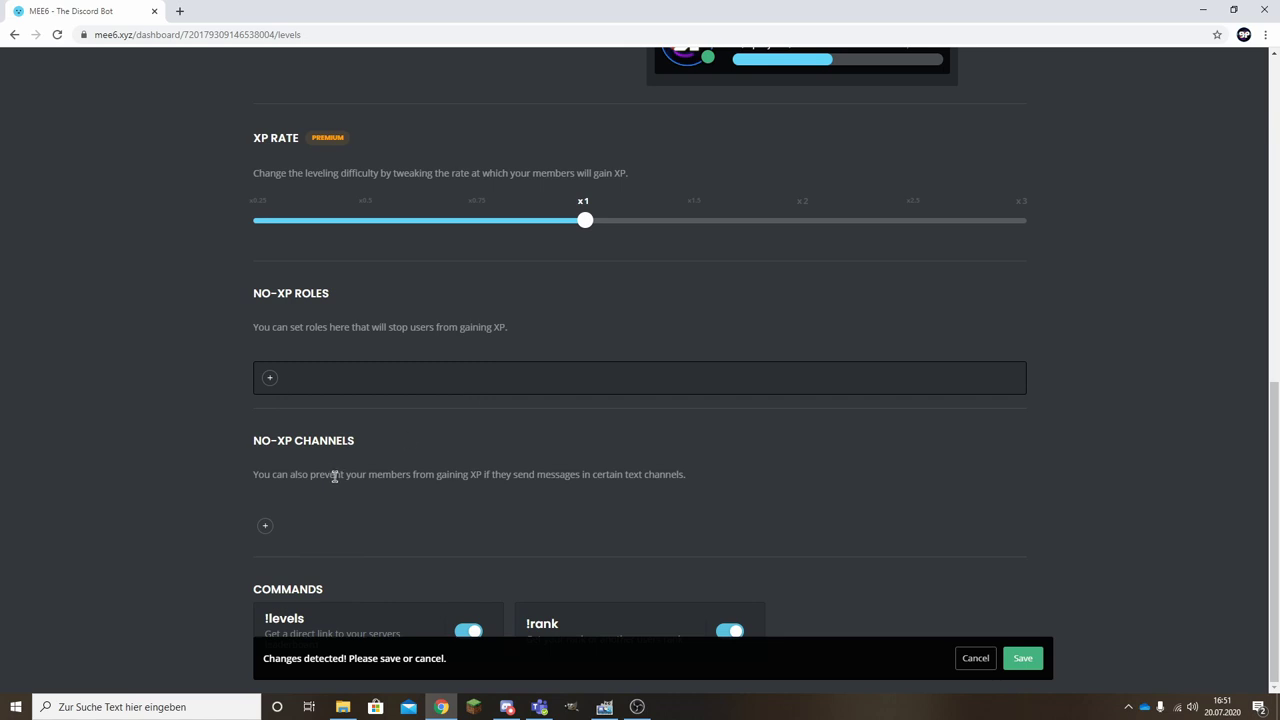
left_click(1022, 658)
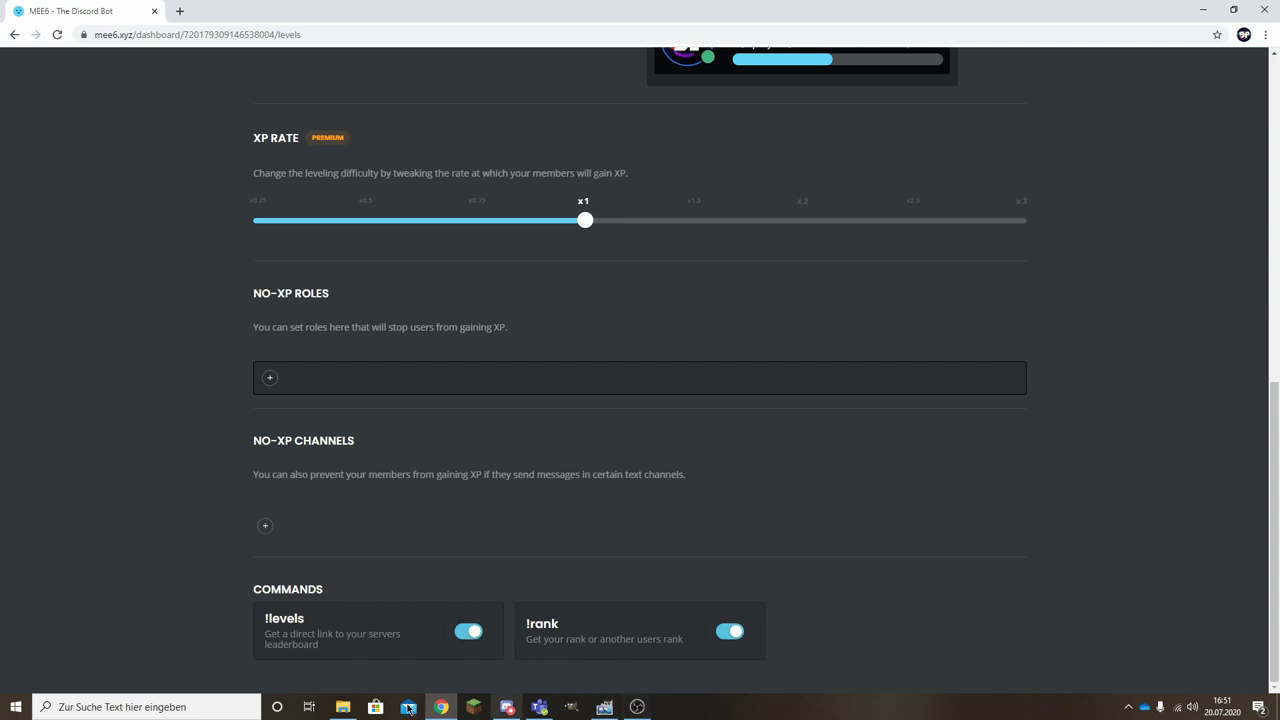
Switch to Discord and send 'hallo' in the chat.
left_click(507, 707)
type("hallo")
key("Return")
Send several 'hallo' messages and then !rank in #chat.
type("hall")
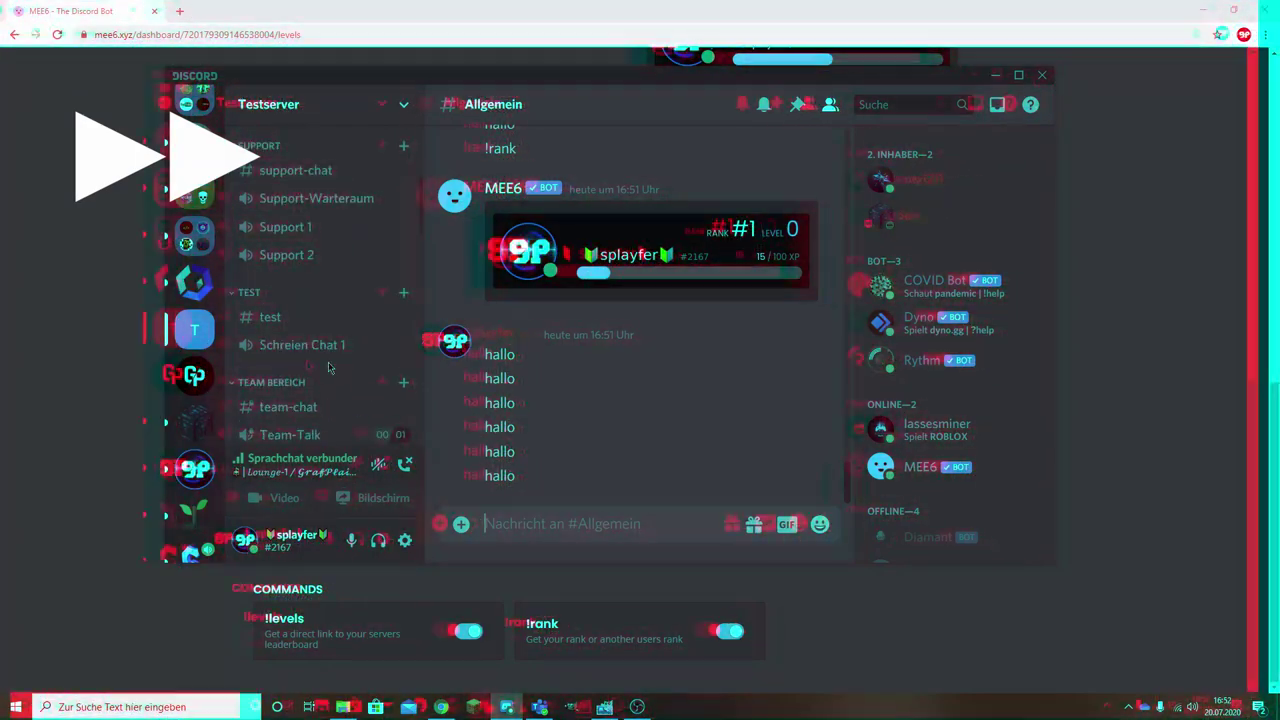
type("hallo")
key("Return")
type("hall90")
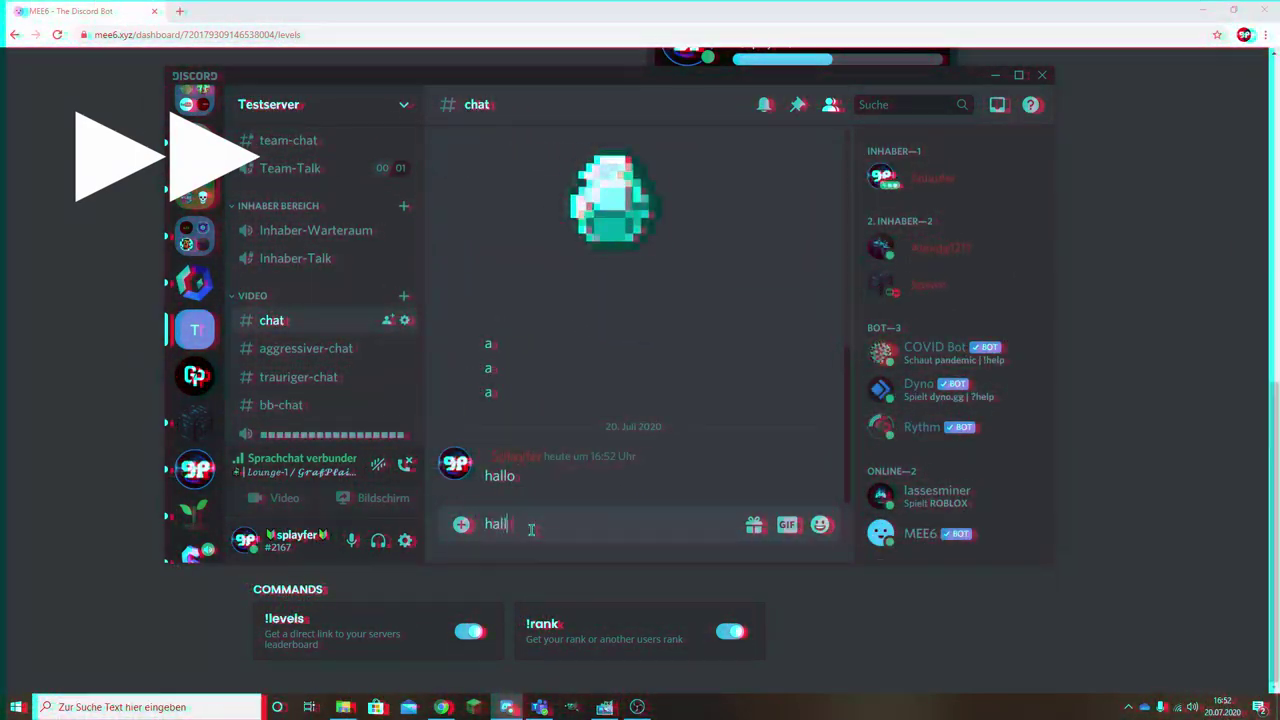
key("Return")
type("hallo")
key("Return")
type("h")
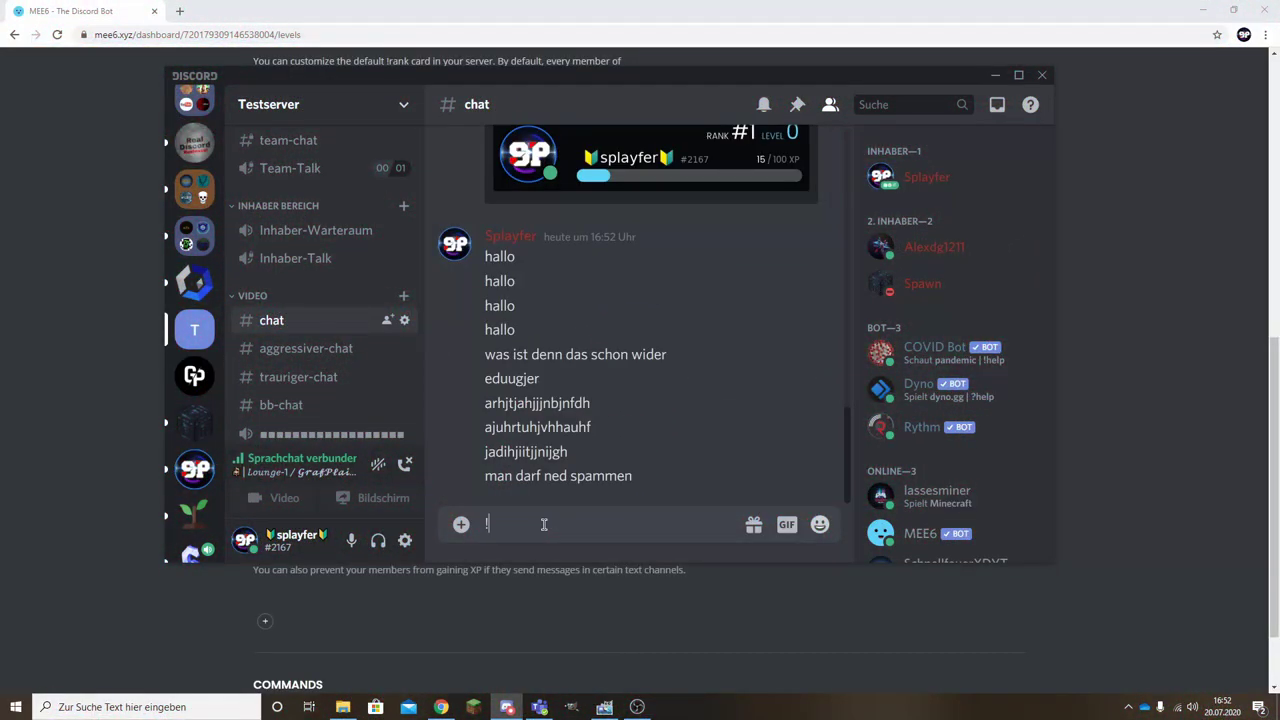
type("!rank")
key("Return")
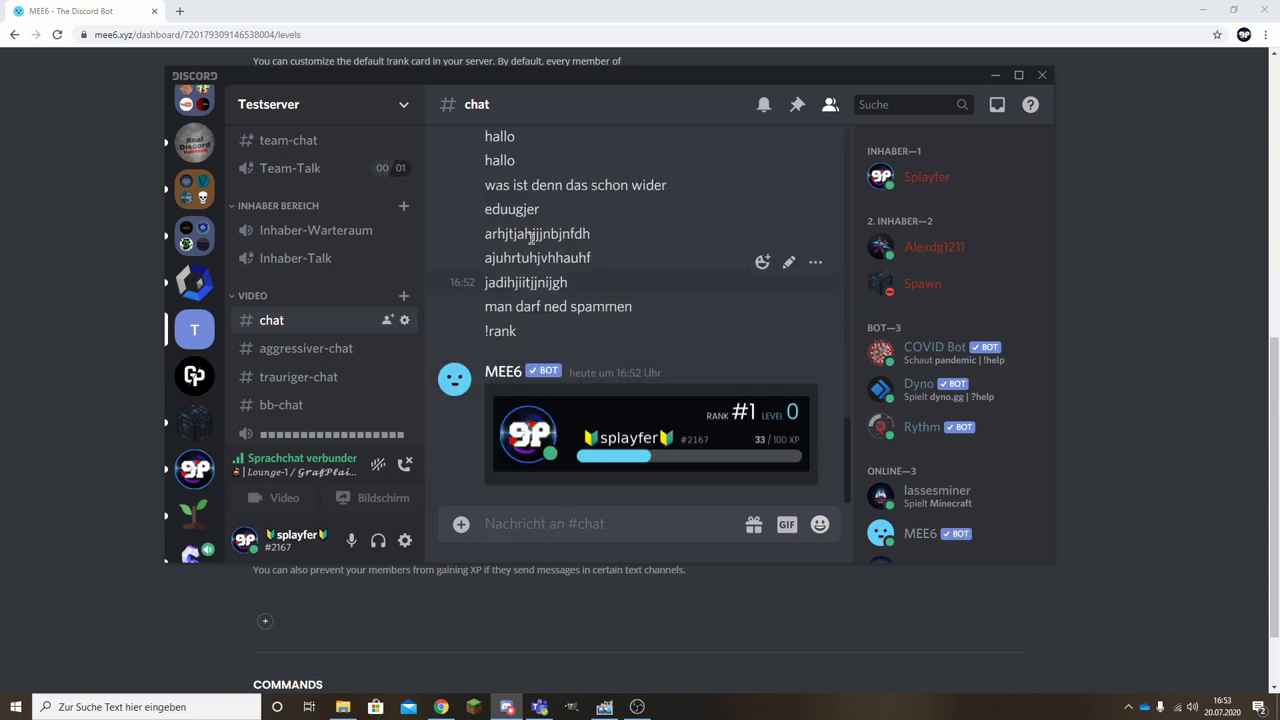
Review the chat from the hallo messages down to the !rank reply.
scroll(496, 195, "up", 2)
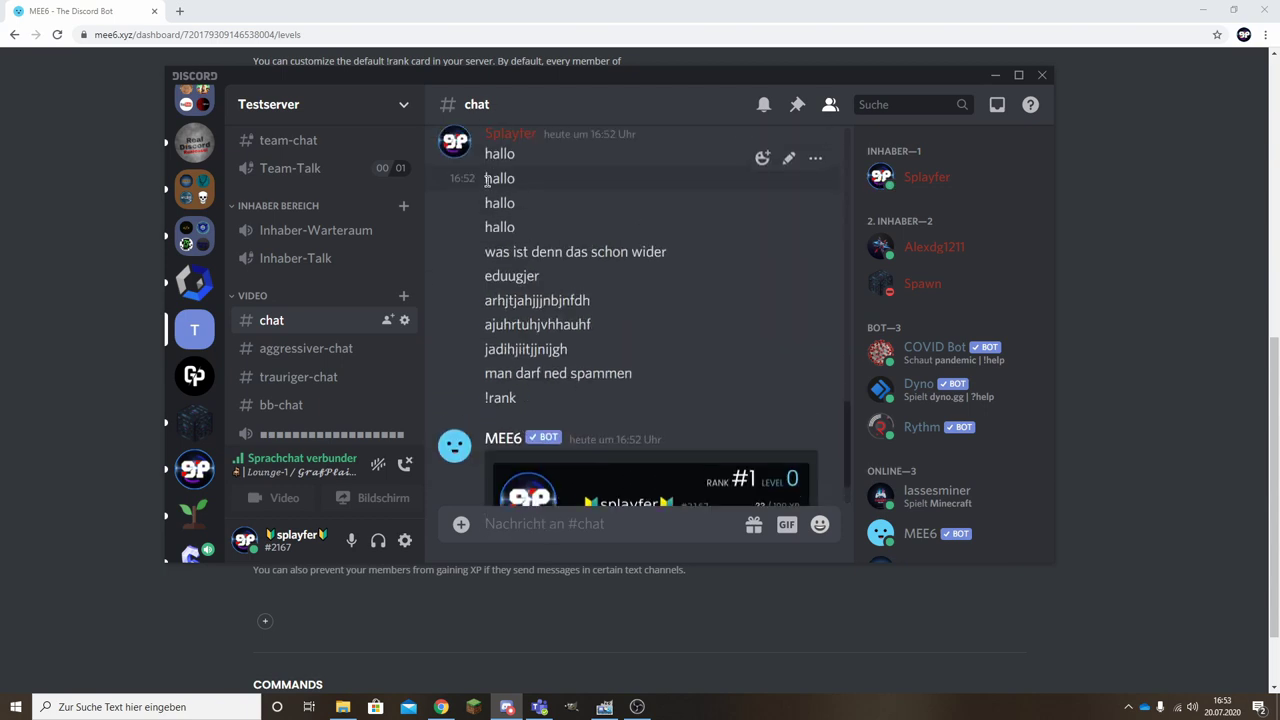
left_click_drag(490, 180, 608, 400)
left_click(563, 245)
scroll(545, 357, "down", 2)
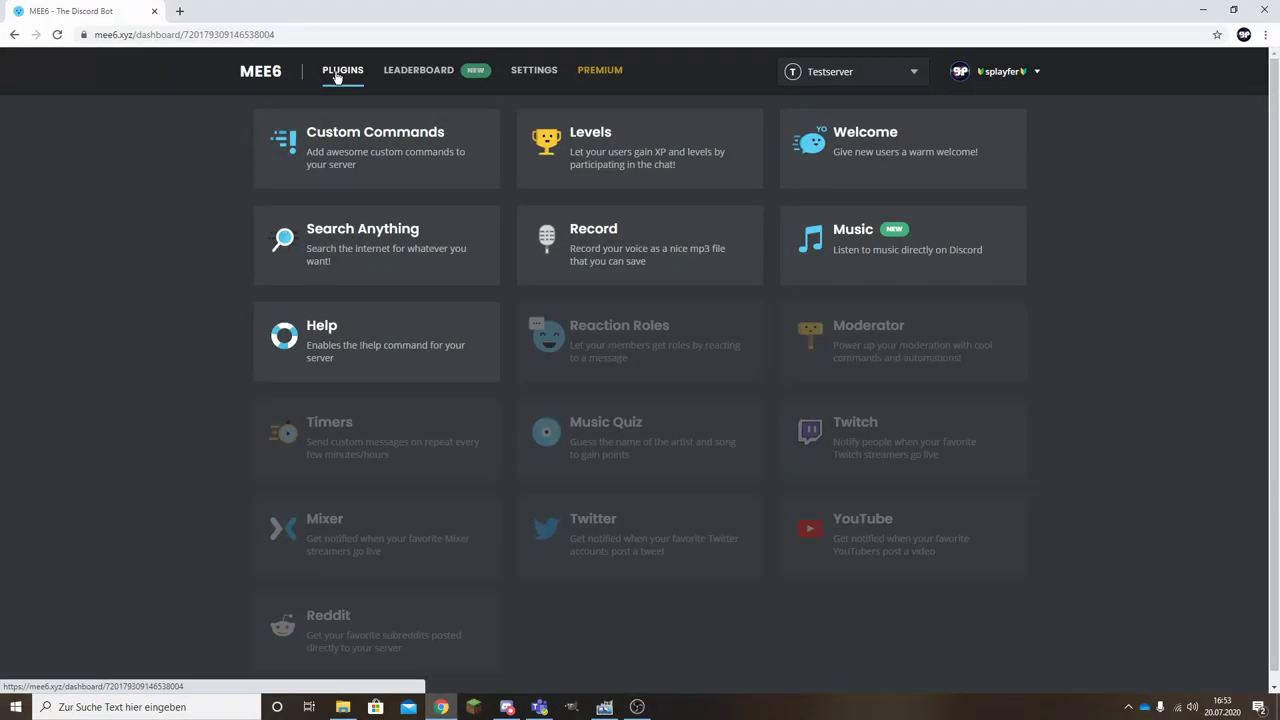
Open MEE6's Welcome plugin settings, then switch Discord to the SplayfUnity server.
left_click(876, 150)
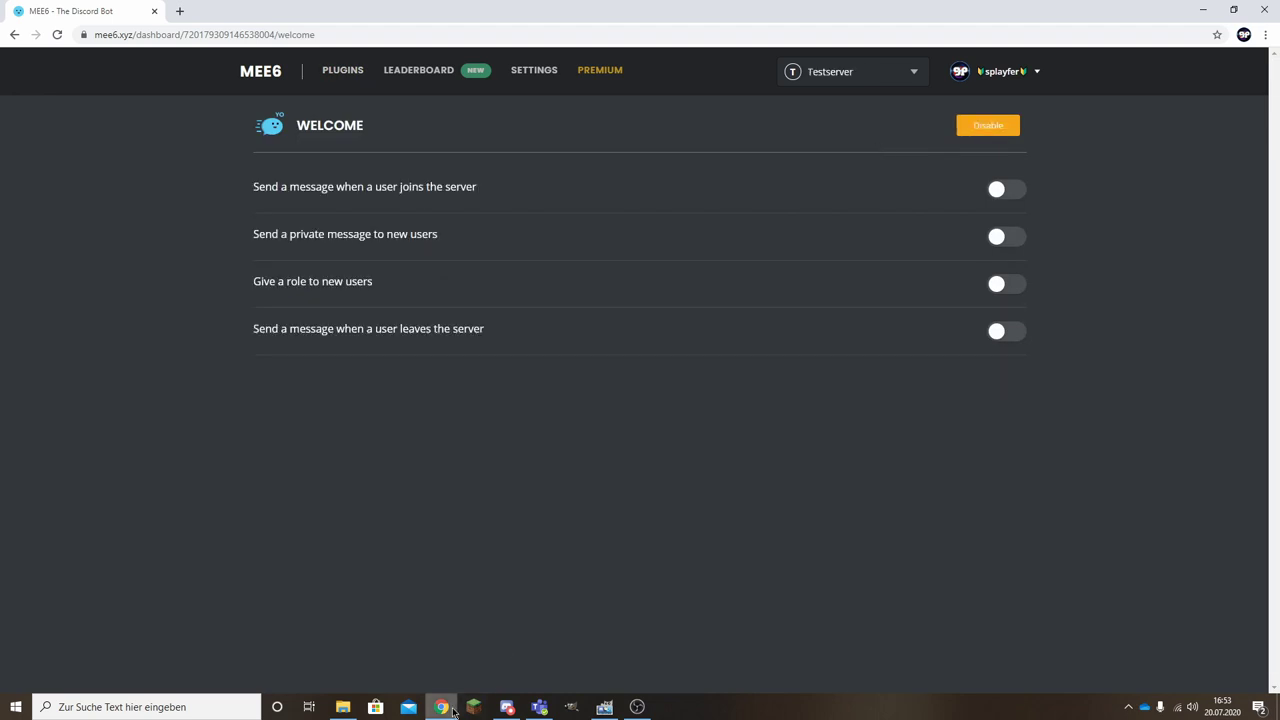
left_click(507, 707)
left_click(196, 470)
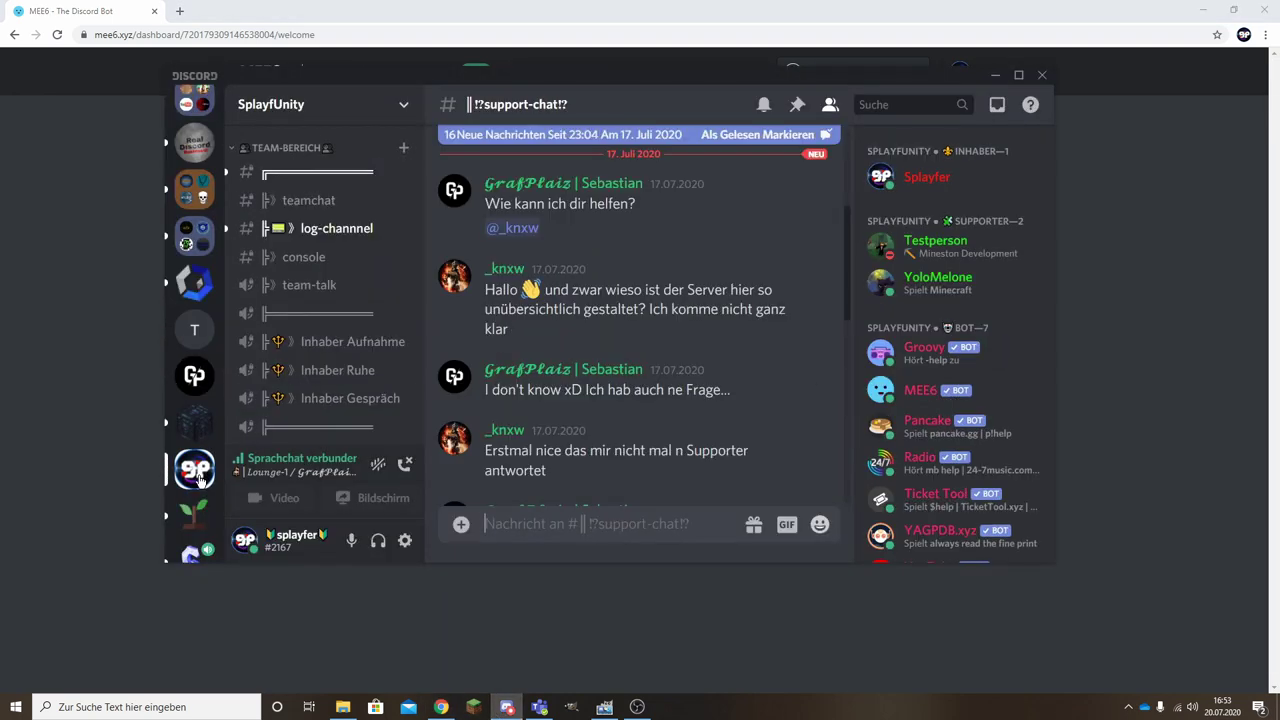
Open the WILLKOMMEN channel, scroll its greetings, and maximise the Discord window.
scroll(330, 340, "down", 5)
left_click(333, 362)
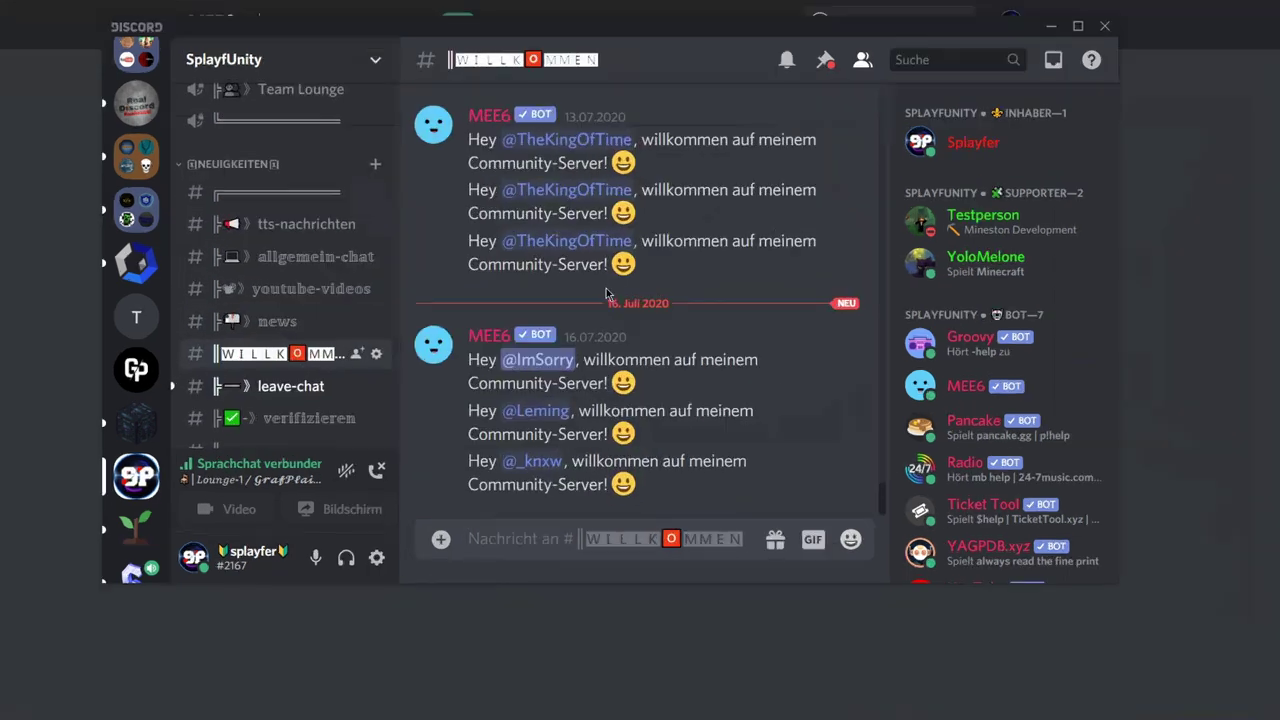
scroll(625, 330, "up", 10)
scroll(643, 142, "up", 5)
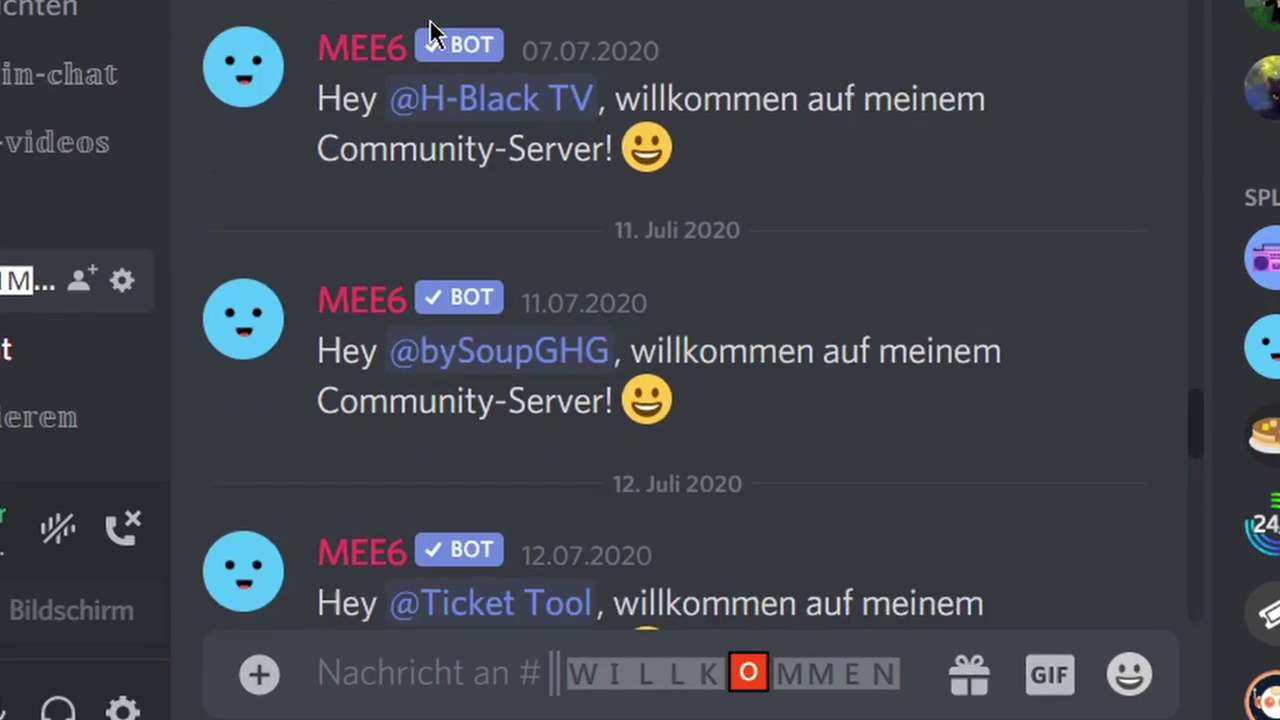
scroll(626, 128, "down", 10)
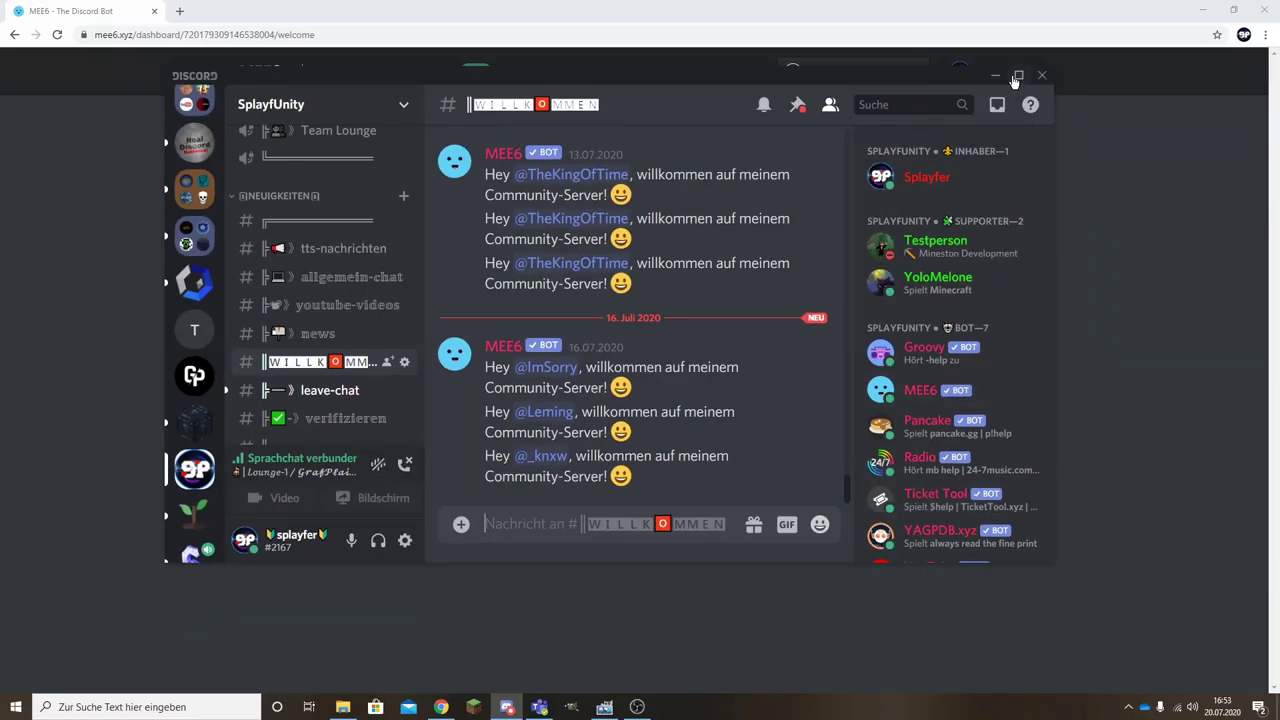
left_click(1016, 77)
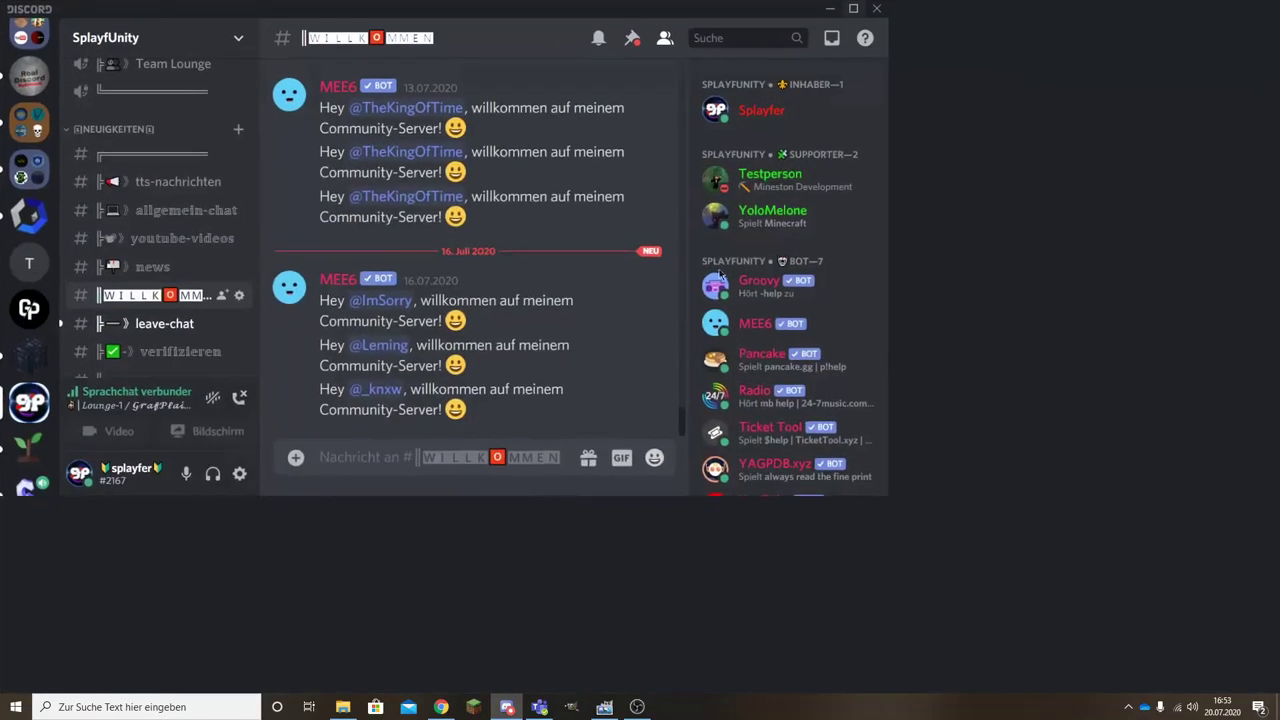
Check the last welcomed member's profile, then return to the browser.
left_click(370, 608)
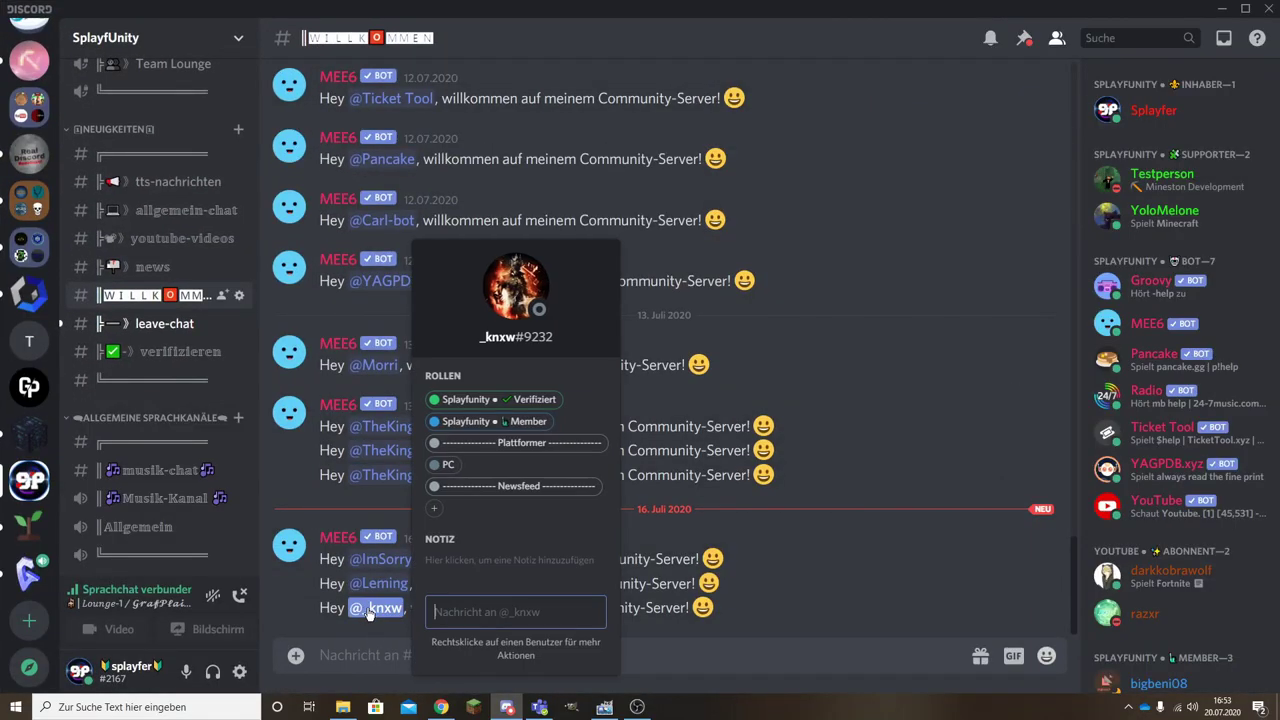
left_click(367, 612)
scroll(1173, 558, "down", 3)
scroll(1173, 558, "down", 1)
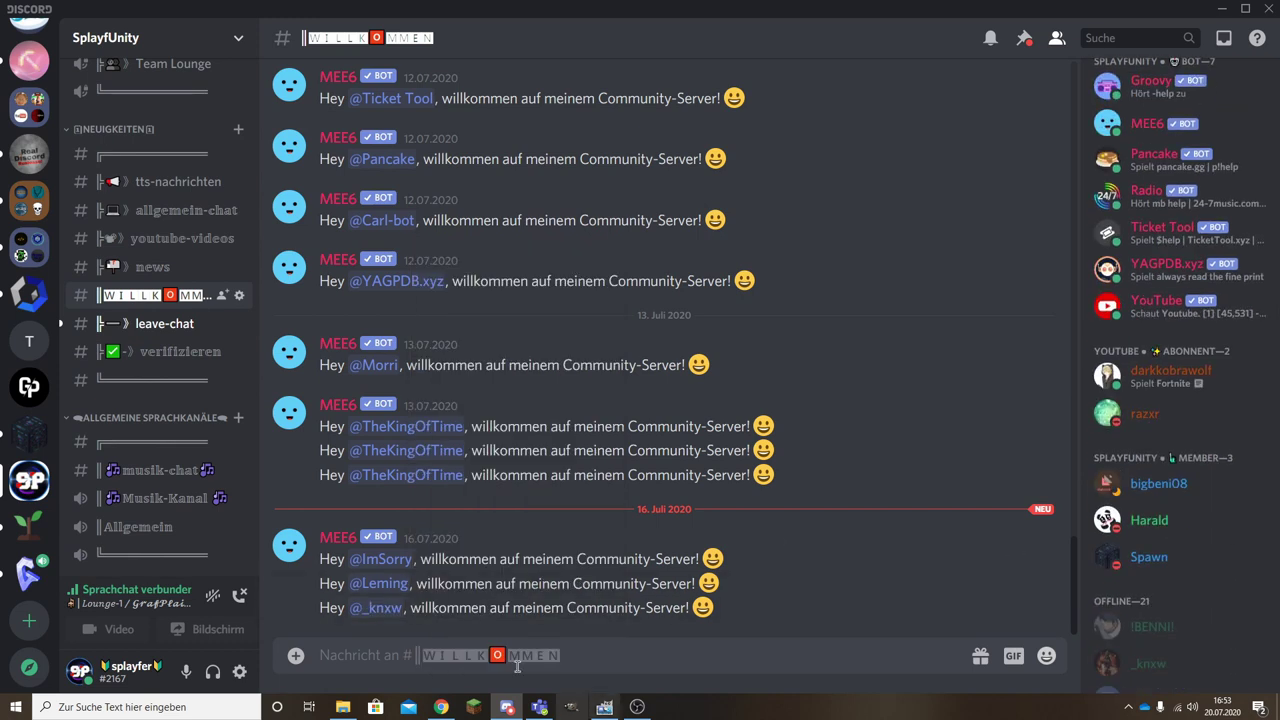
left_click(375, 608)
left_click(375, 608)
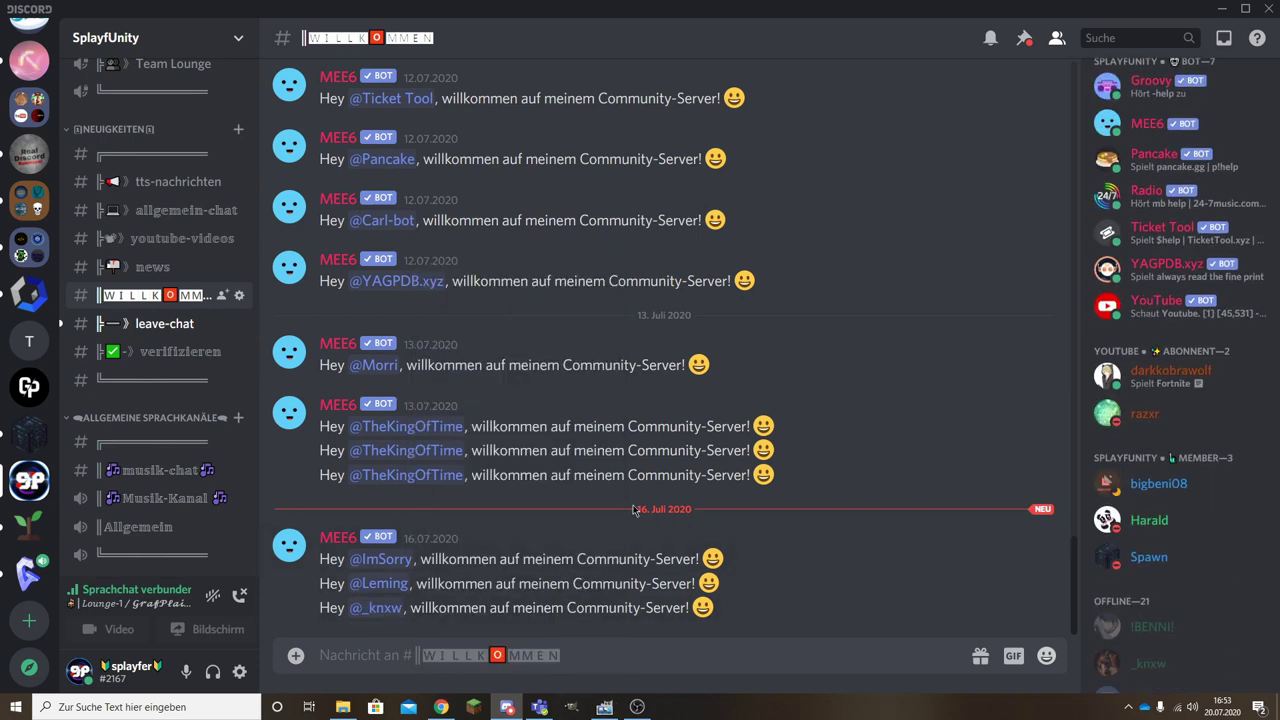
left_click(378, 609)
left_click(378, 609)
left_click(441, 707)
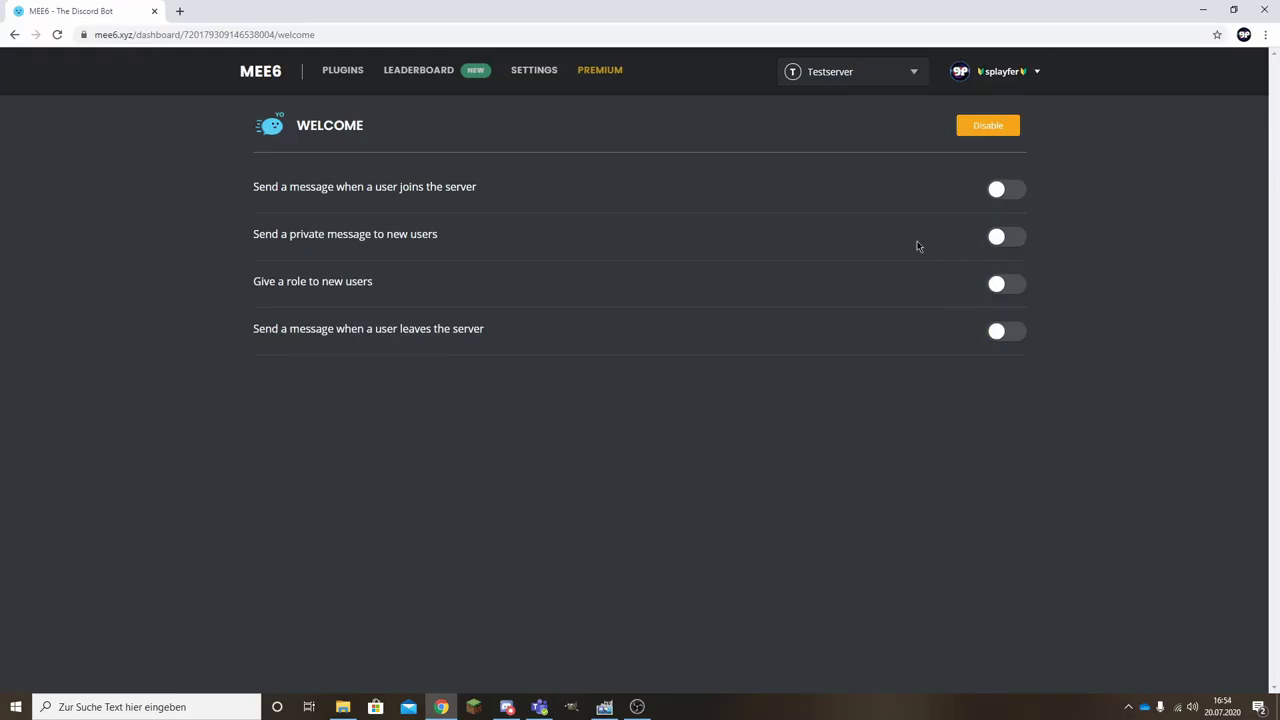
Enable the join message and post it in the #chat channel.
left_click(1011, 195)
left_click(345, 266)
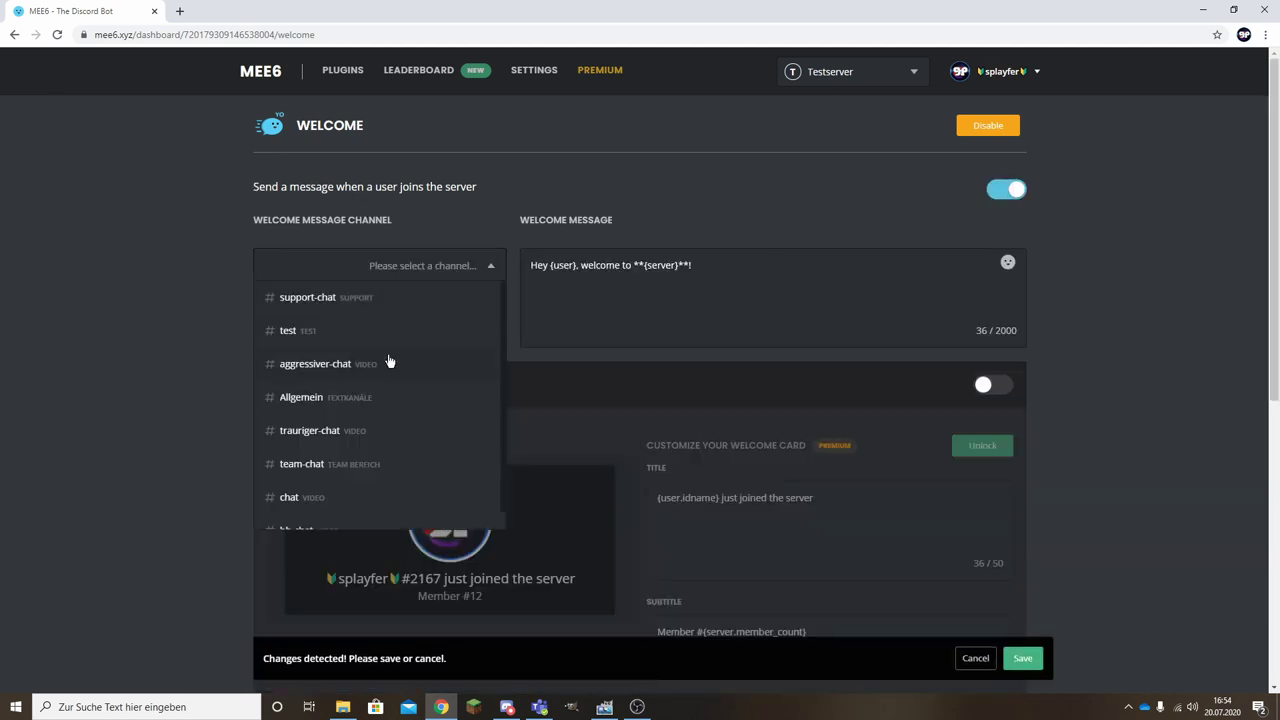
scroll(404, 360, "down", 1)
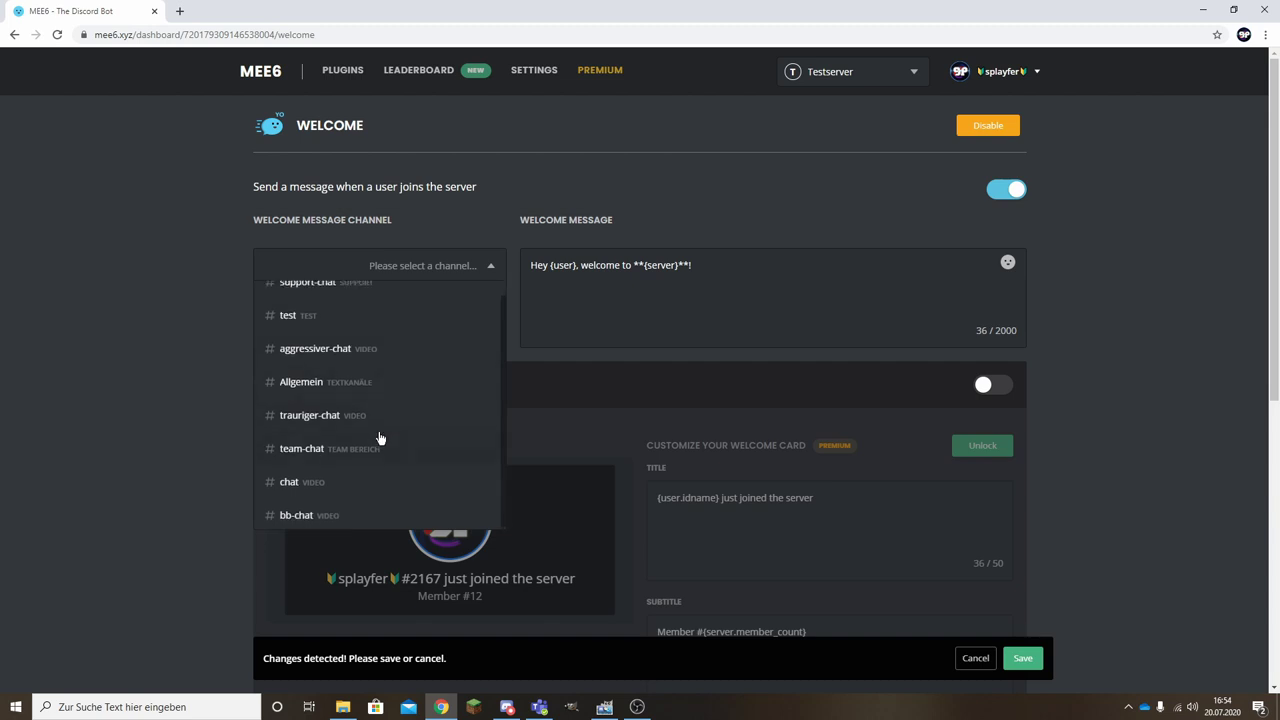
scroll(370, 435, "up", 1)
scroll(477, 337, "down", 1)
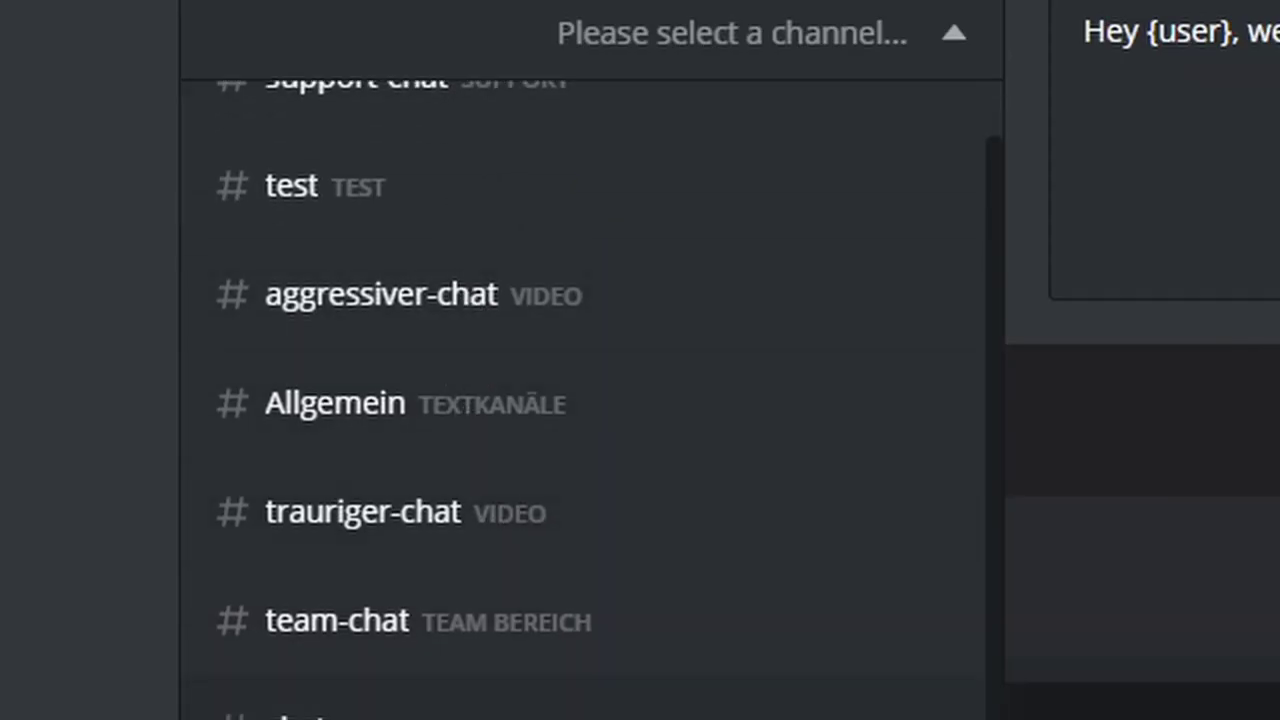
left_click(330, 690)
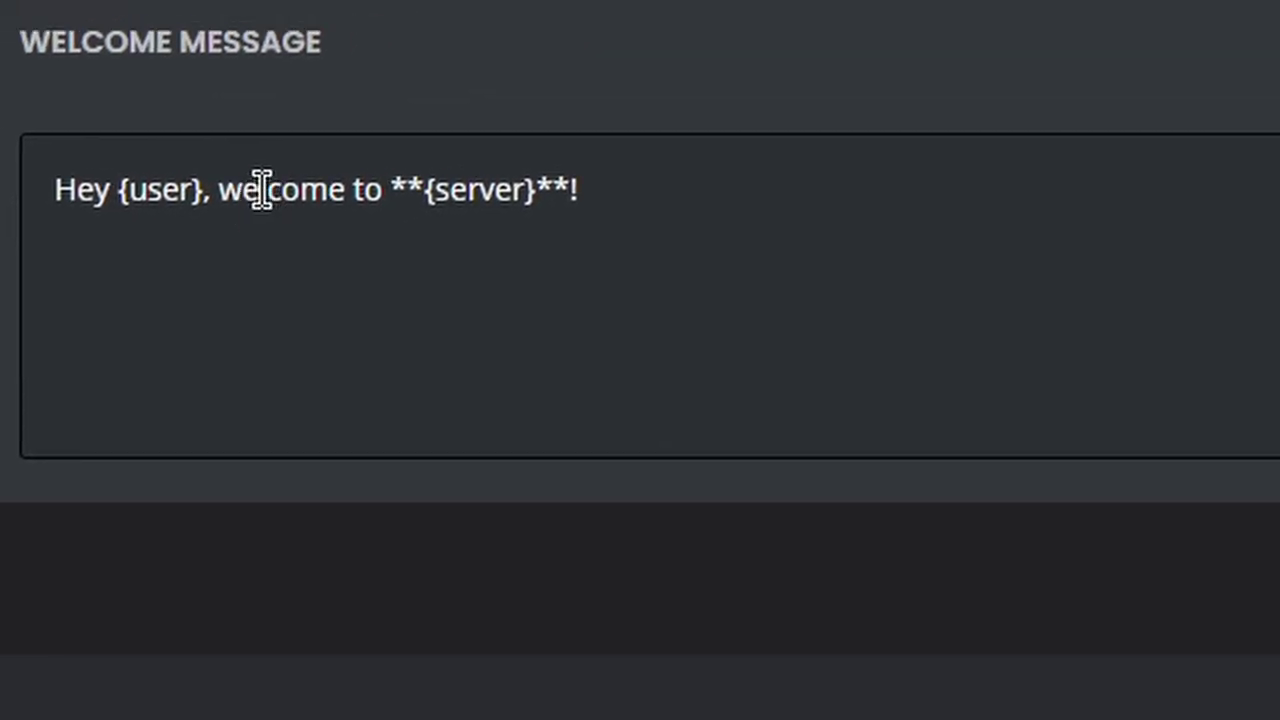
Reword the join message to 'Hey {user}, willkommen auf dem Server **{server}**!'.
left_click(382, 190)
key("BackSpace")
key("BackSpace")
key("BackSpace")
key("BackSpace")
key("BackSpace")
key("BackSpace")
key("BackSpace")
key("BackSpace")
key("BackSpace")
key("BackSpace")
type("willkommen auf de")
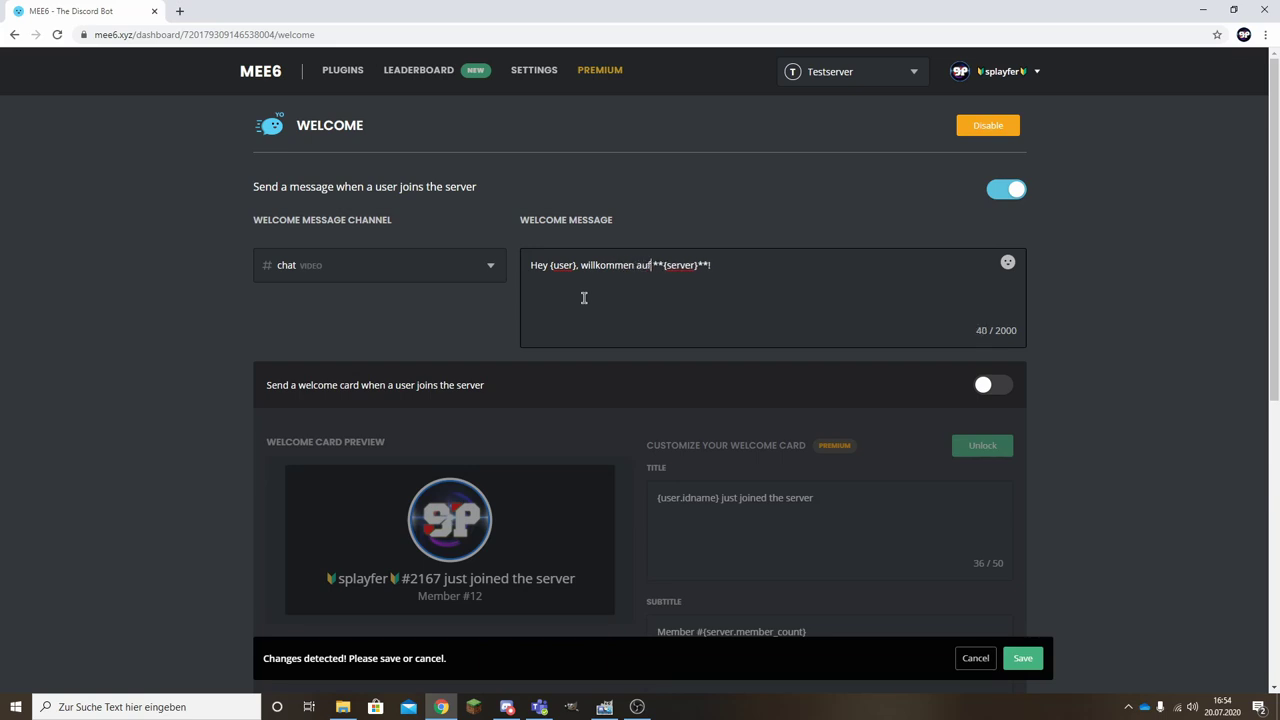
type("m Server")
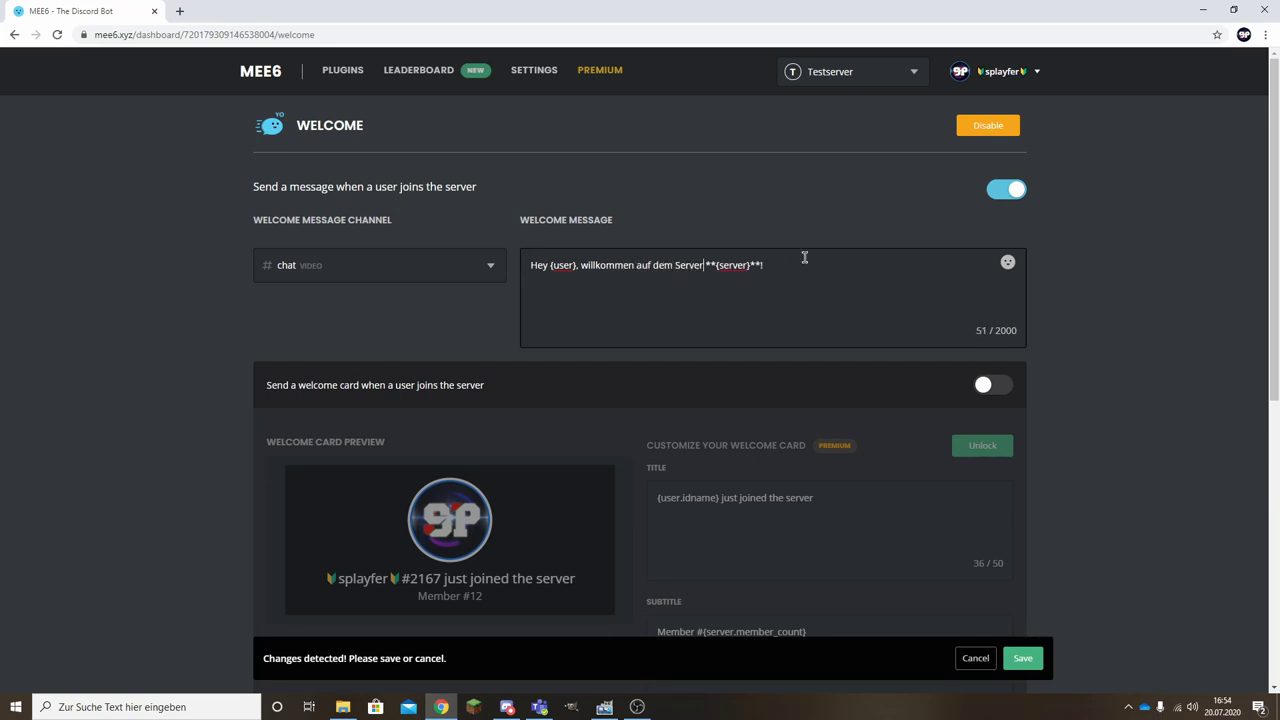
scroll(1124, 534, "down", 4)
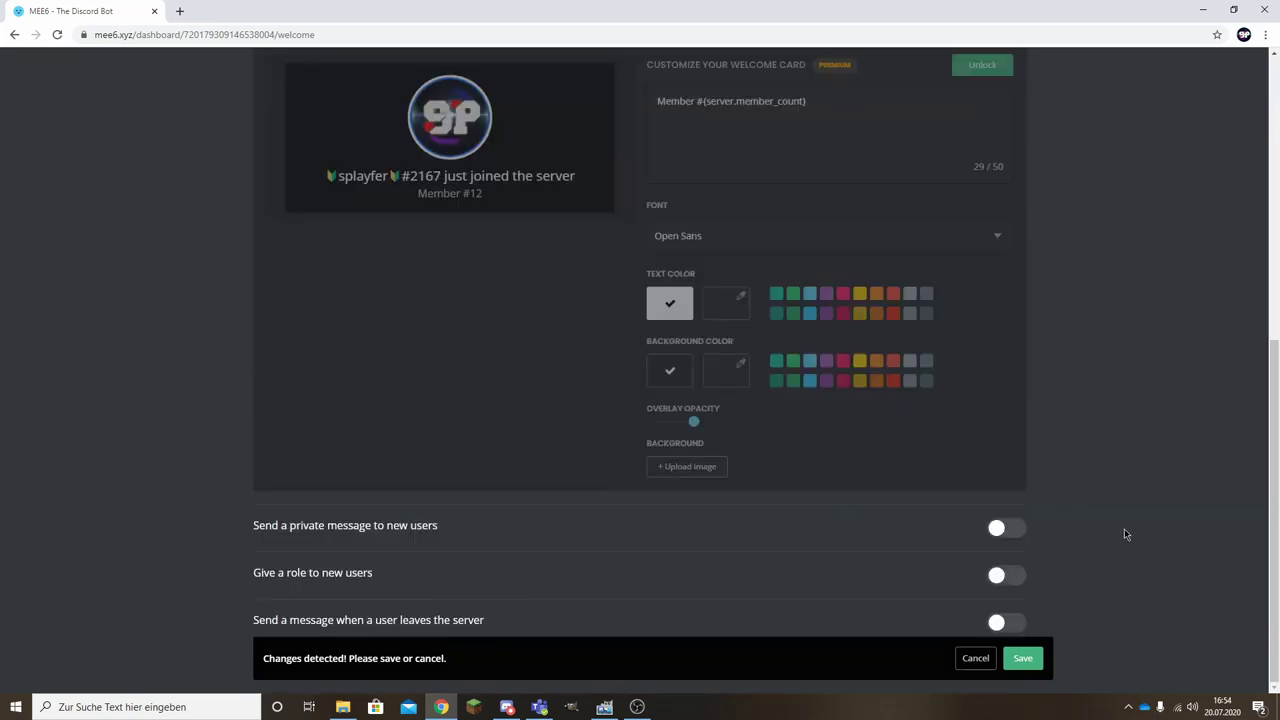
Turn on the private message to new users and reword it to 'Habe ein schöne Zeit auf'.
left_click(1000, 528)
scroll(726, 540, "down", 3)
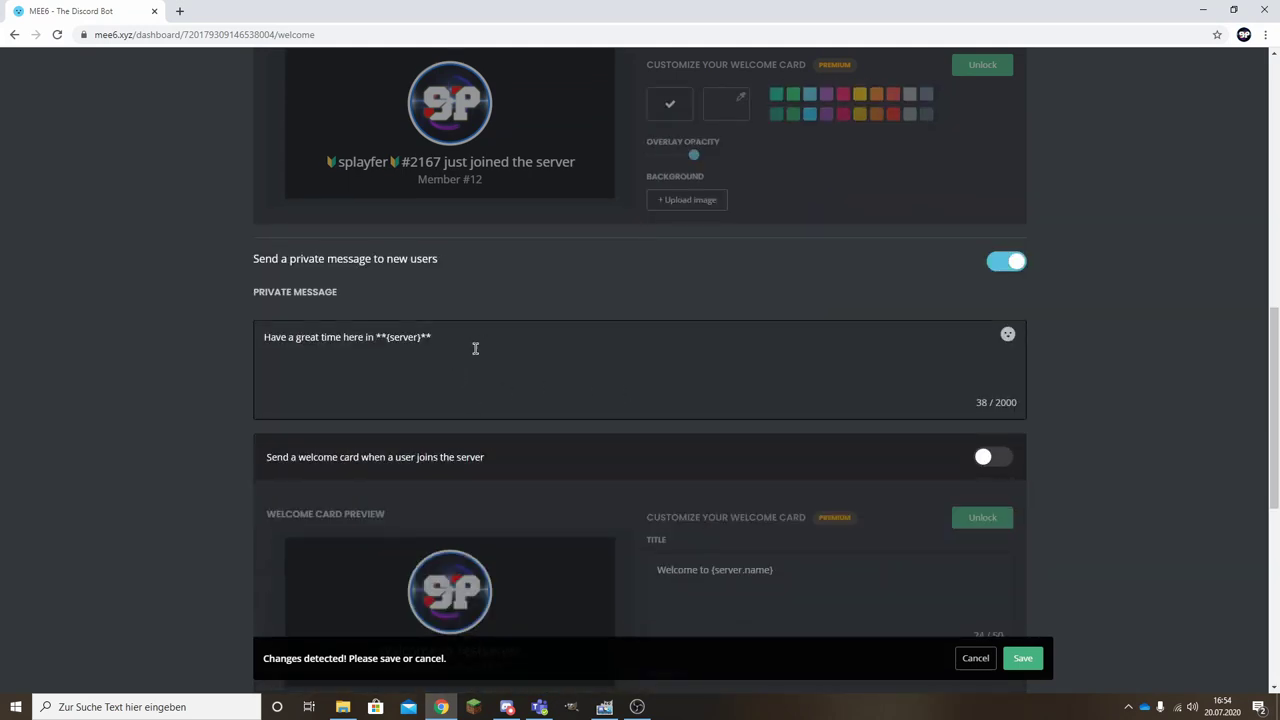
left_click_drag(263, 337, 368, 339)
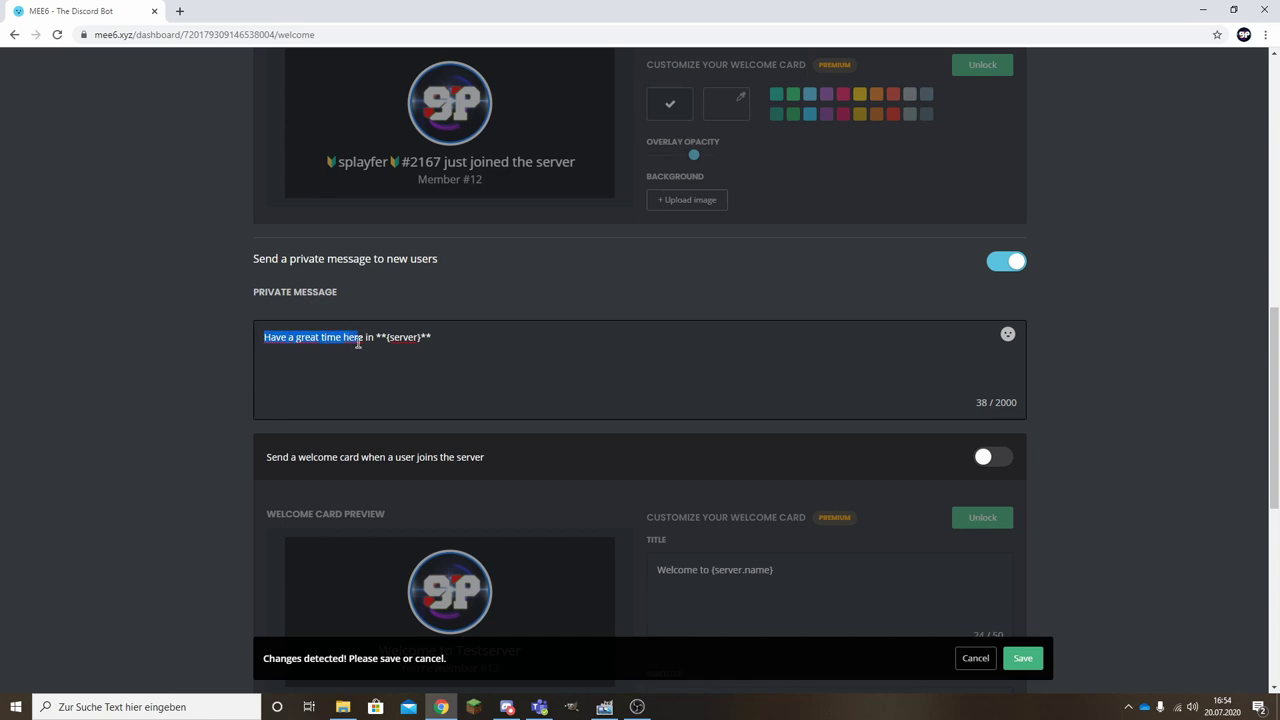
type("Habe ein scho")
type("ne Zei")
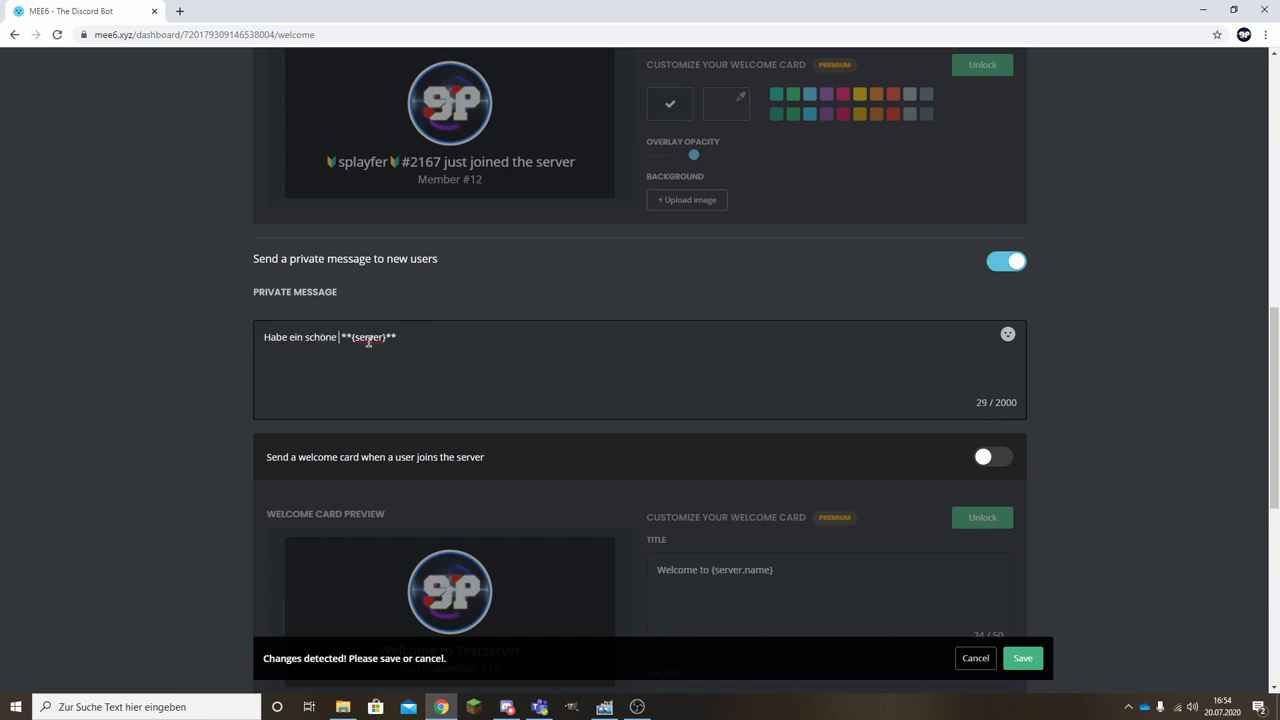
type("t auf")
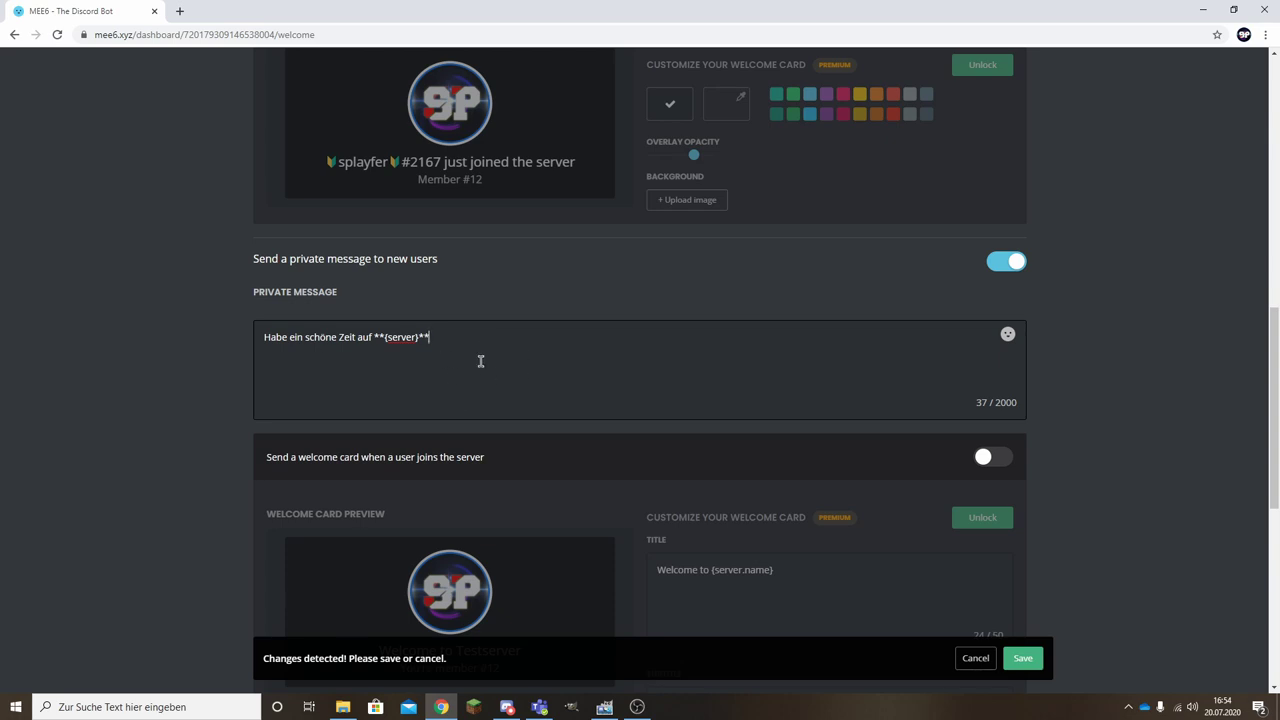
Enable the welcome card for joining users and view the premium welcome card upgrade.
scroll(477, 308, "down", 2)
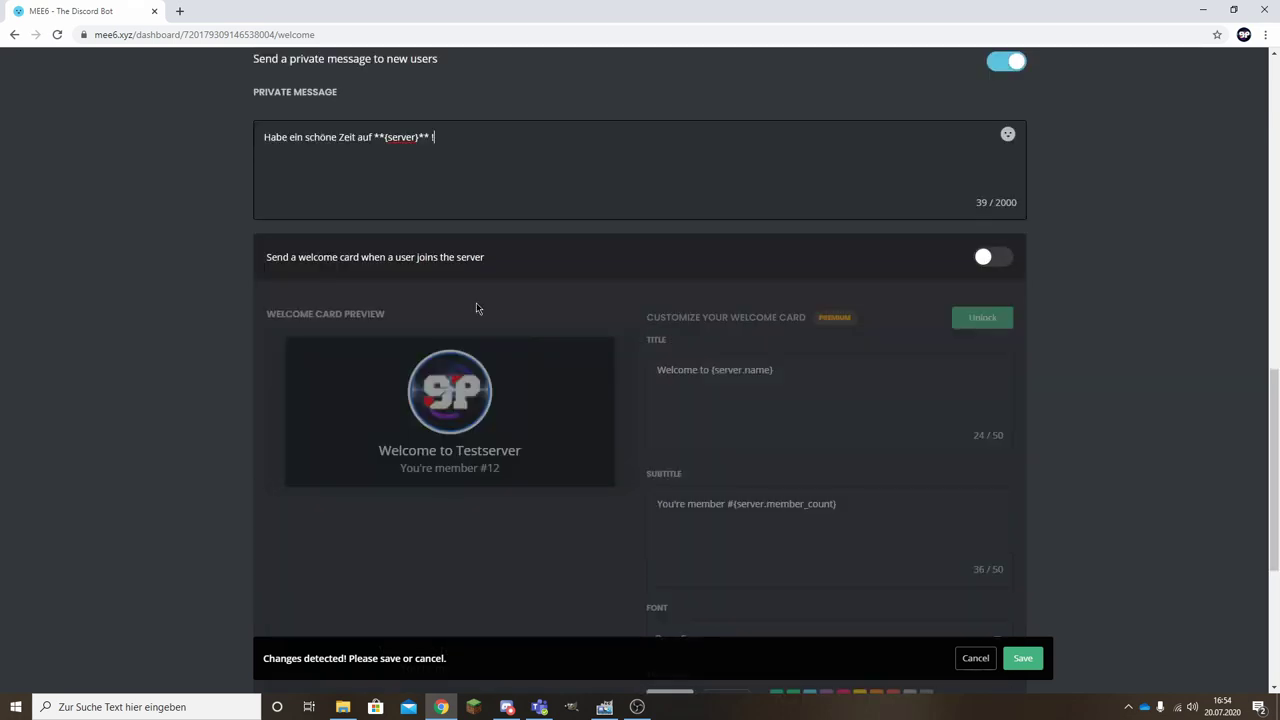
left_click(992, 260)
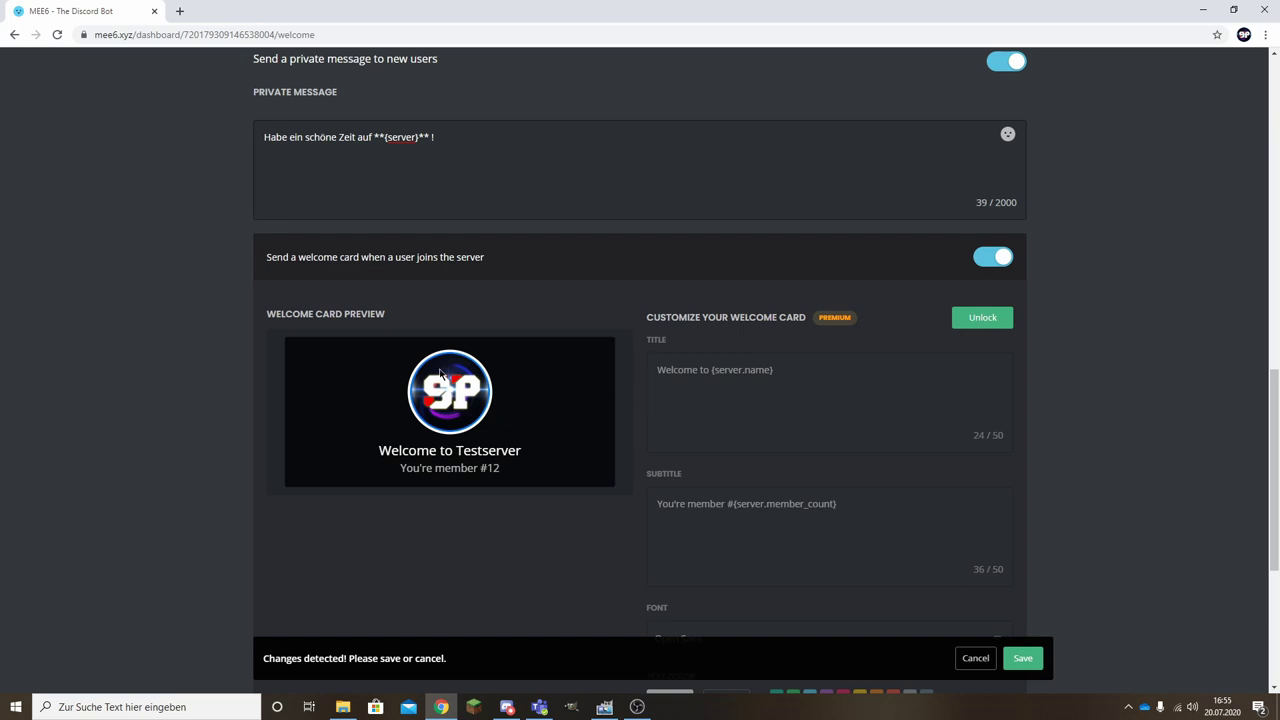
scroll(597, 410, "down", 1)
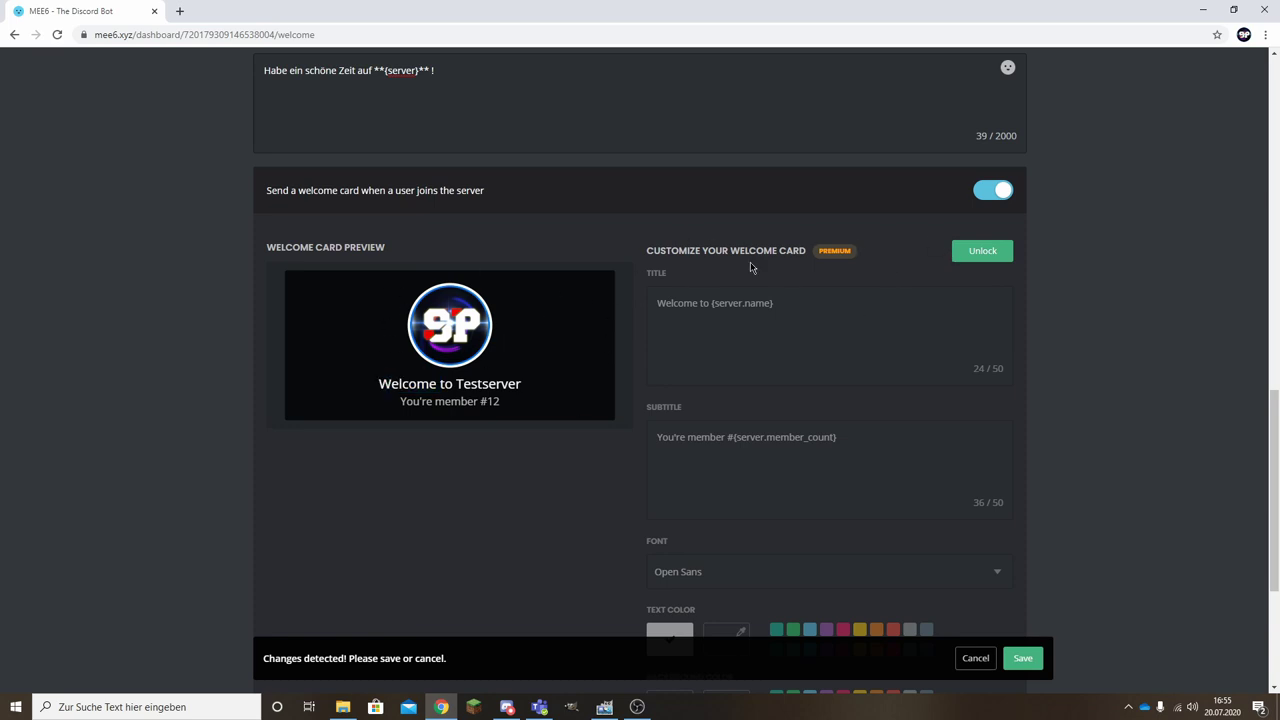
left_click(836, 251)
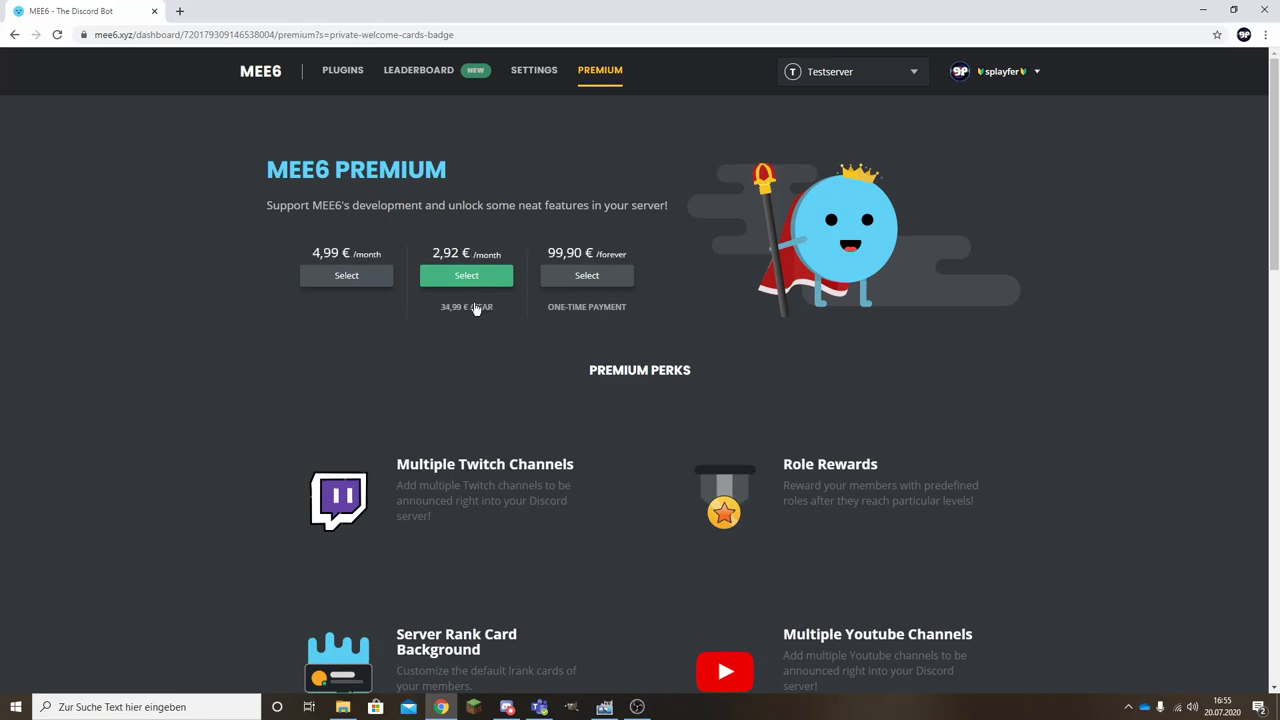
Back in the Welcome plugin, add Abonnent under Roles to give new users.
left_click(343, 70)
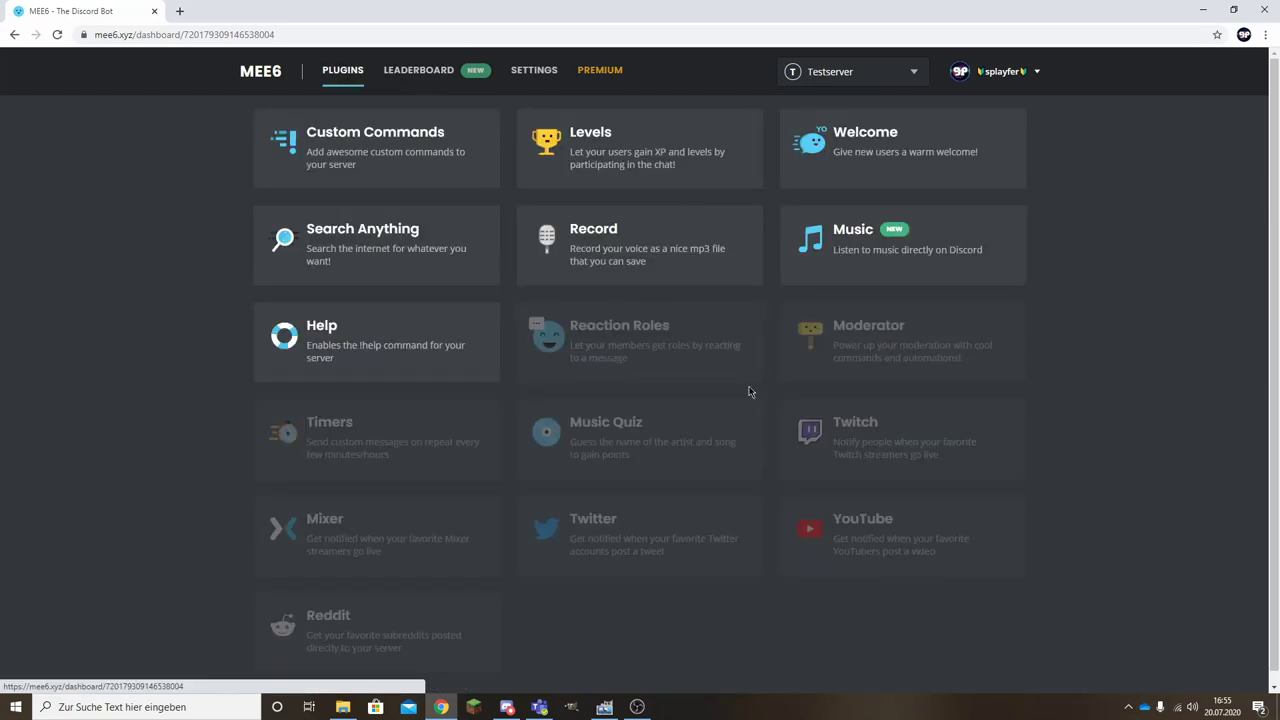
left_click(880, 146)
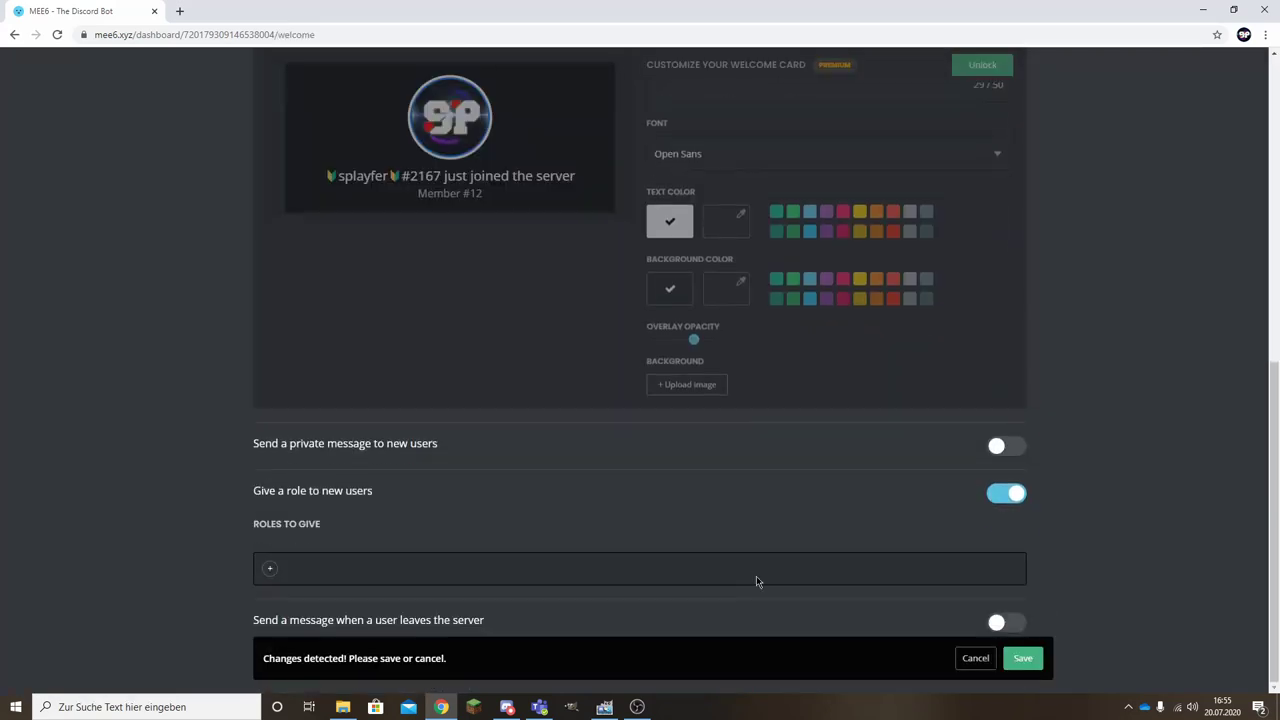
left_click(269, 570)
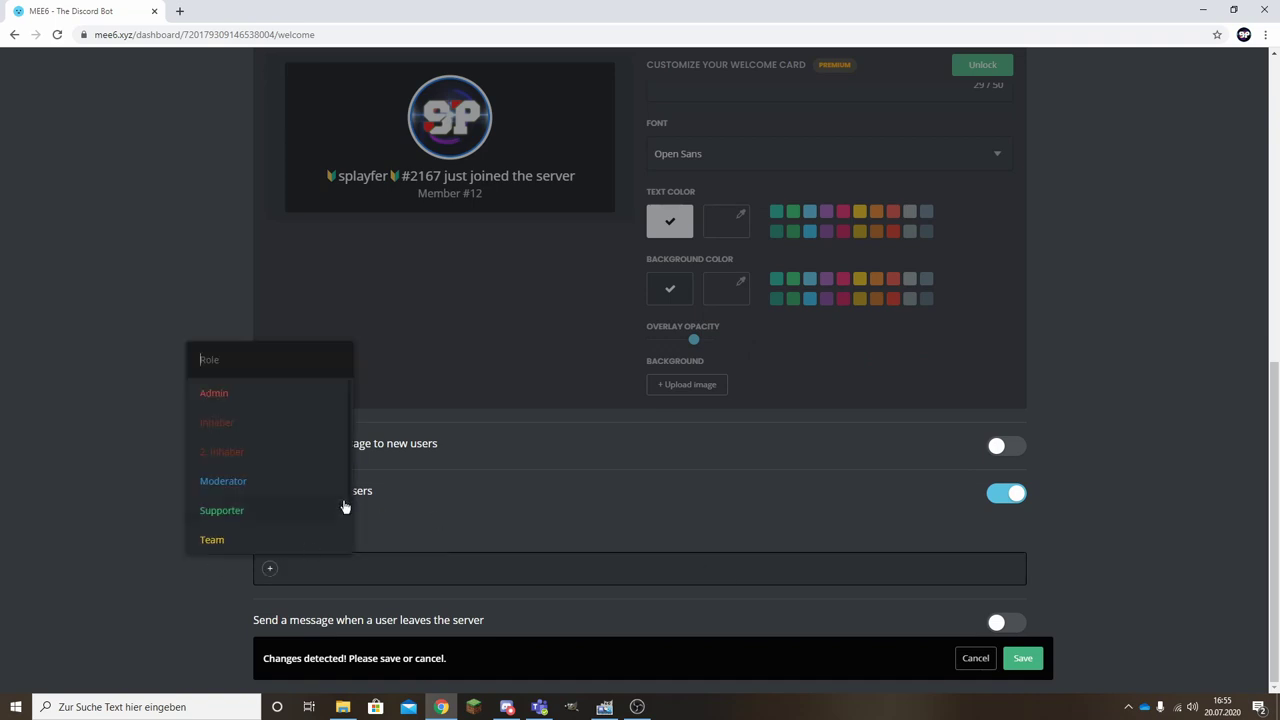
scroll(266, 491, "down", 2)
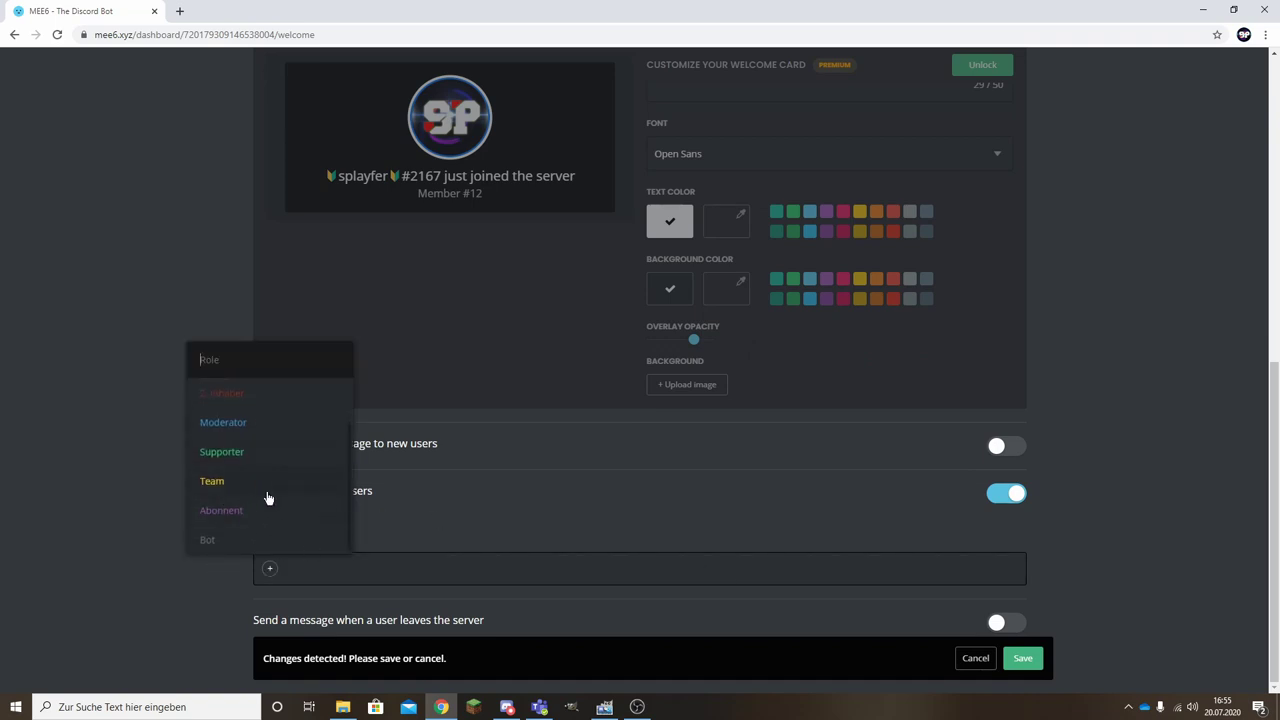
left_click(221, 511)
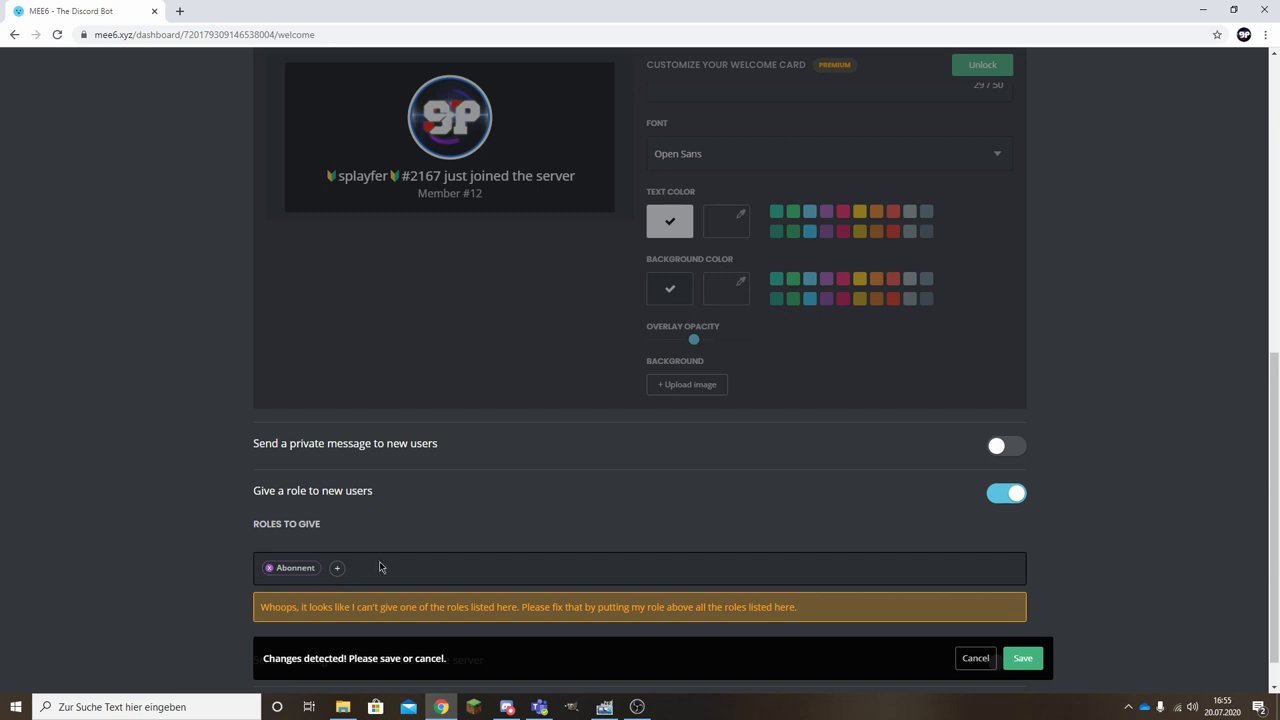
scroll(400, 555, "down", 1)
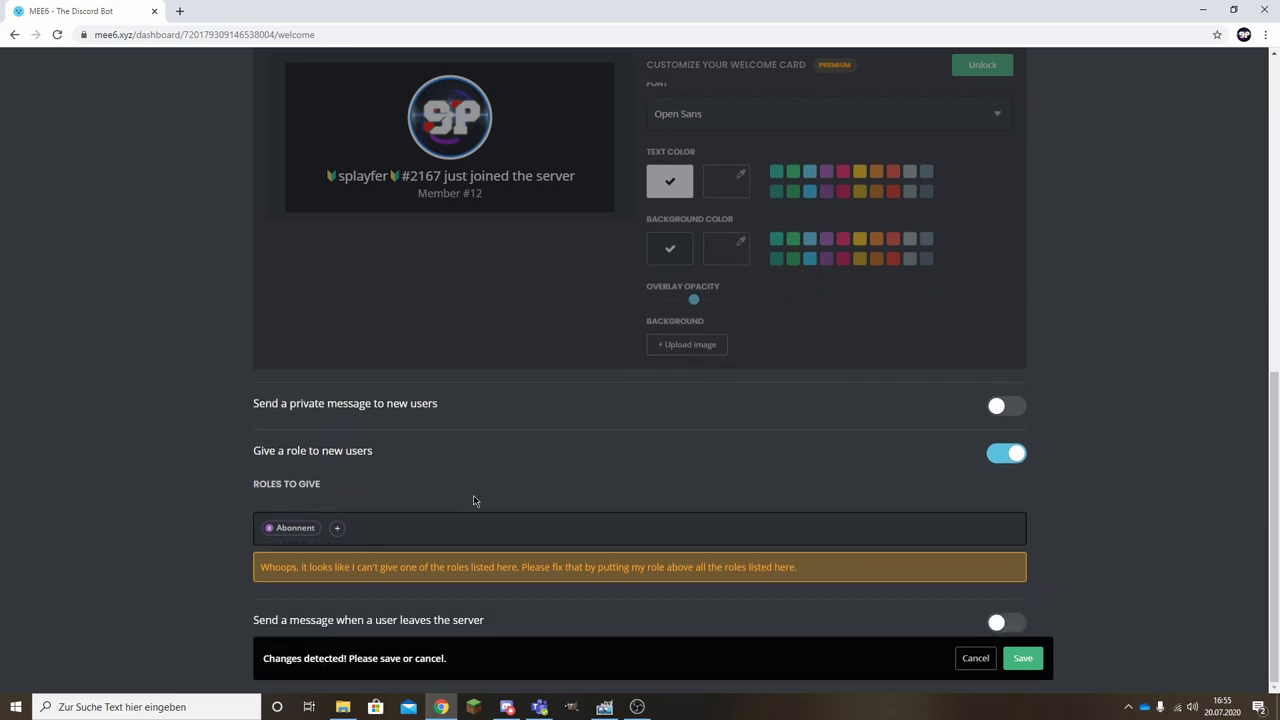
left_click(508, 706)
In Testserver's Discord role settings, drag the MEE6 role above Abonnent.
left_click(298, 108)
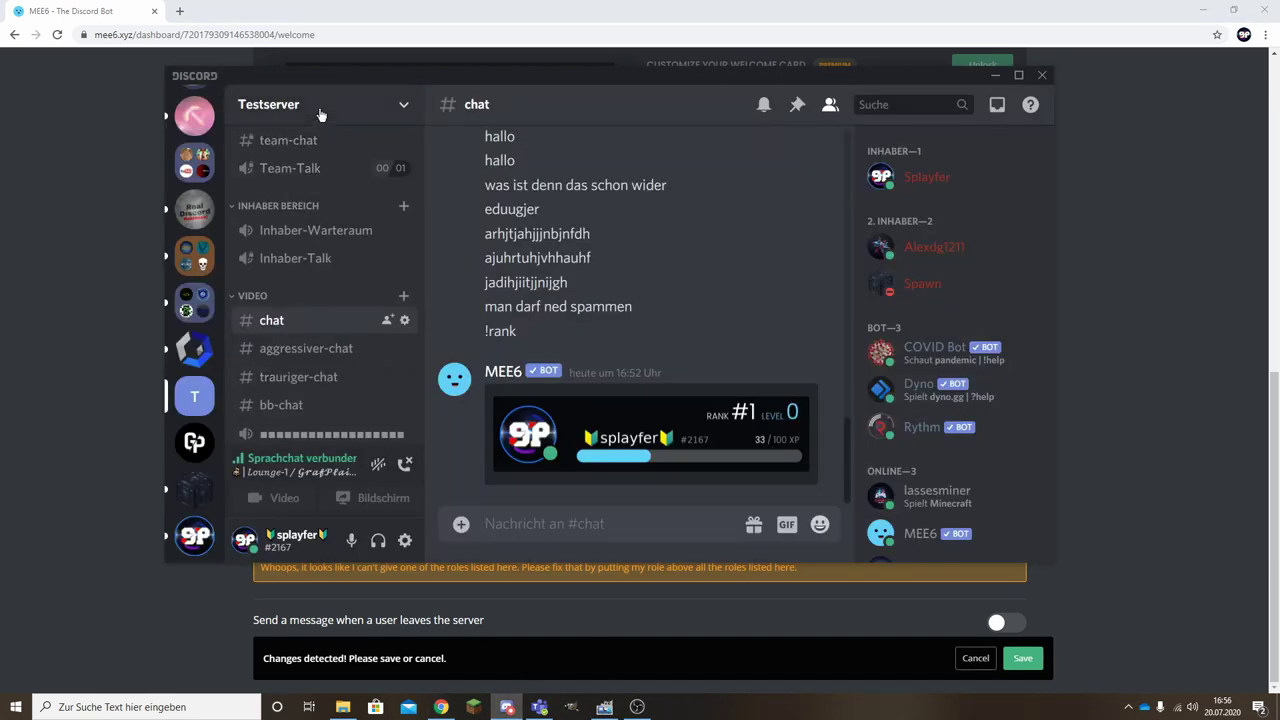
left_click(320, 112)
left_click(295, 214)
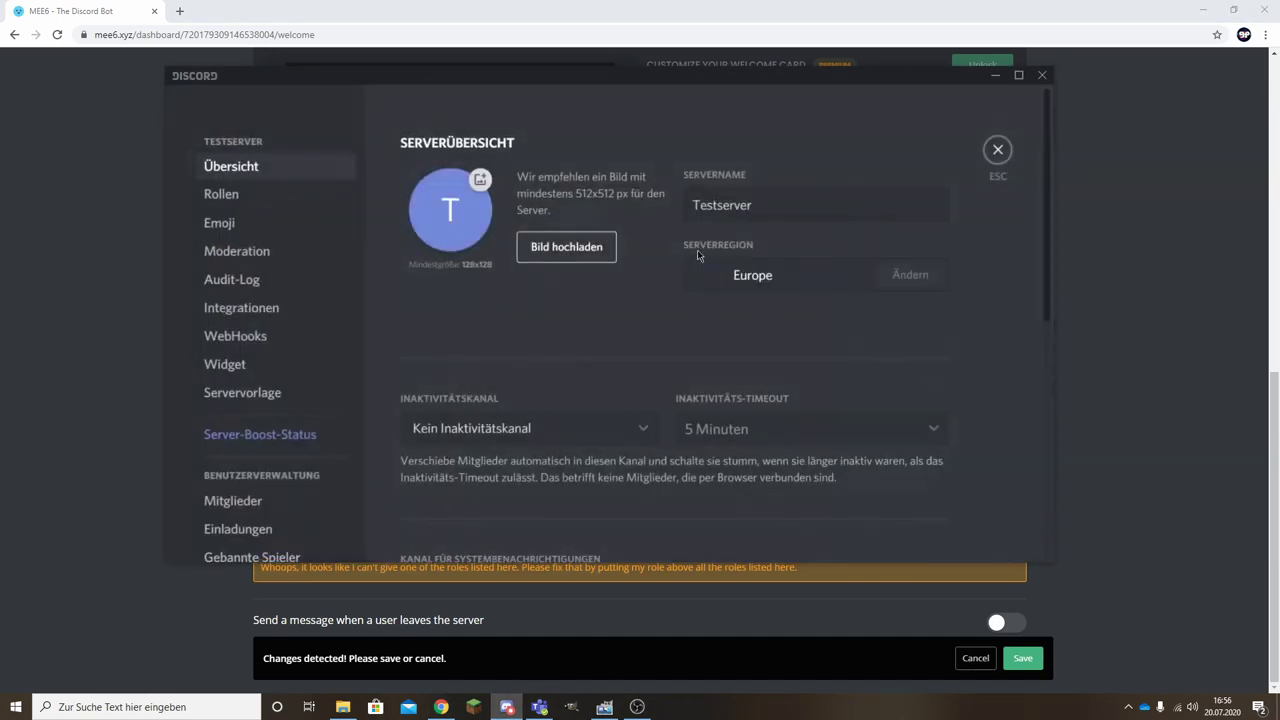
left_click(219, 196)
scroll(526, 421, "down", 3)
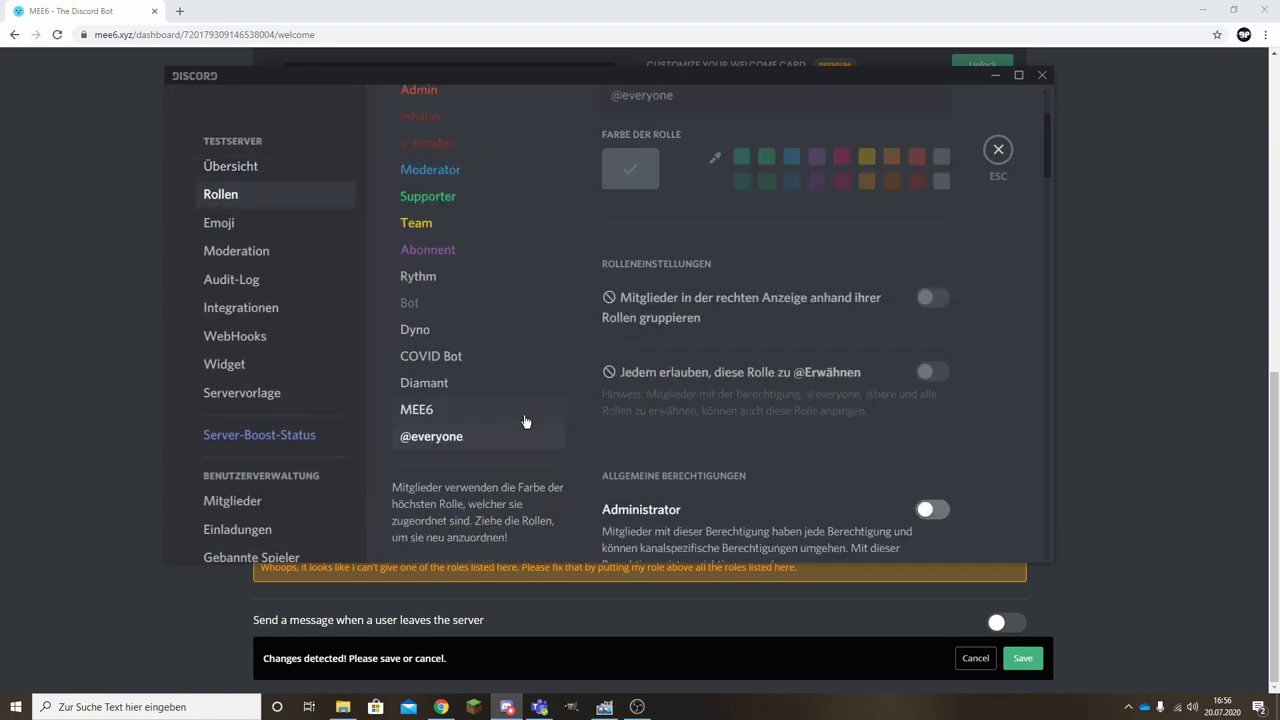
left_click_drag(423, 386, 428, 236)
key("alt+Tab")
left_click(224, 518)
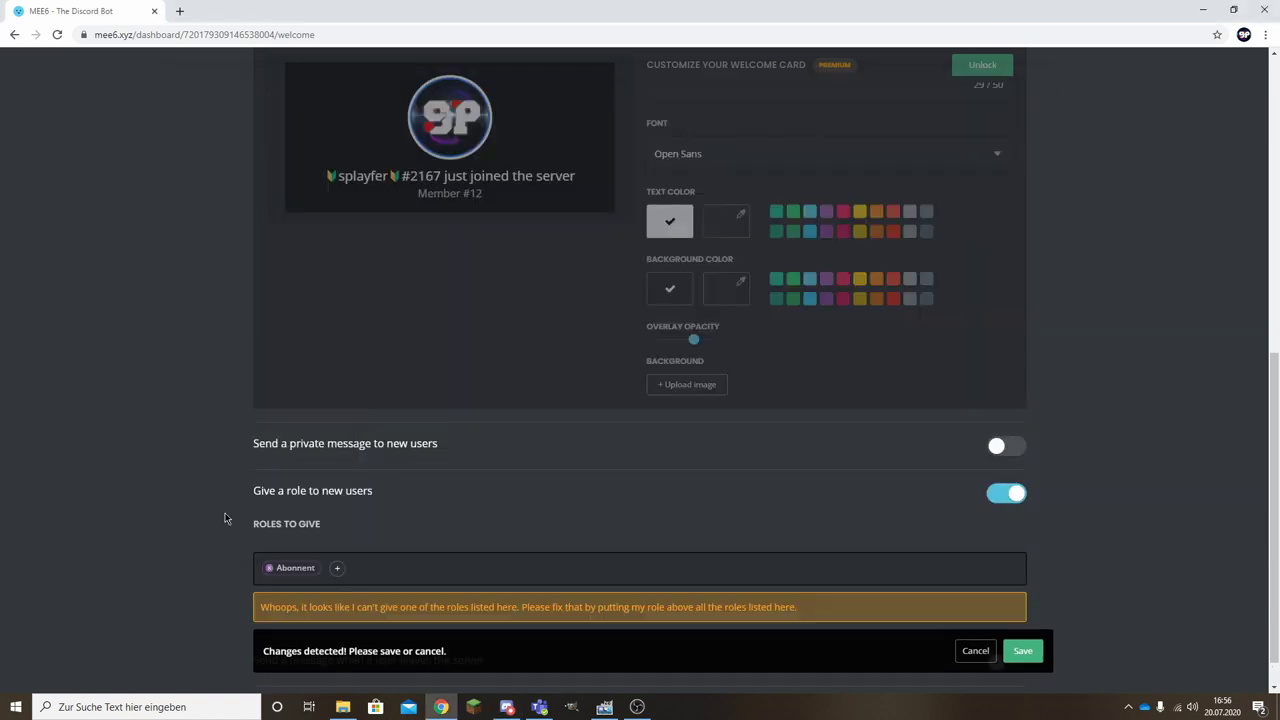
Reload the MEE6 dashboard to clear the role-rank warning.
scroll(370, 582, "down", 1)
left_click(58, 35)
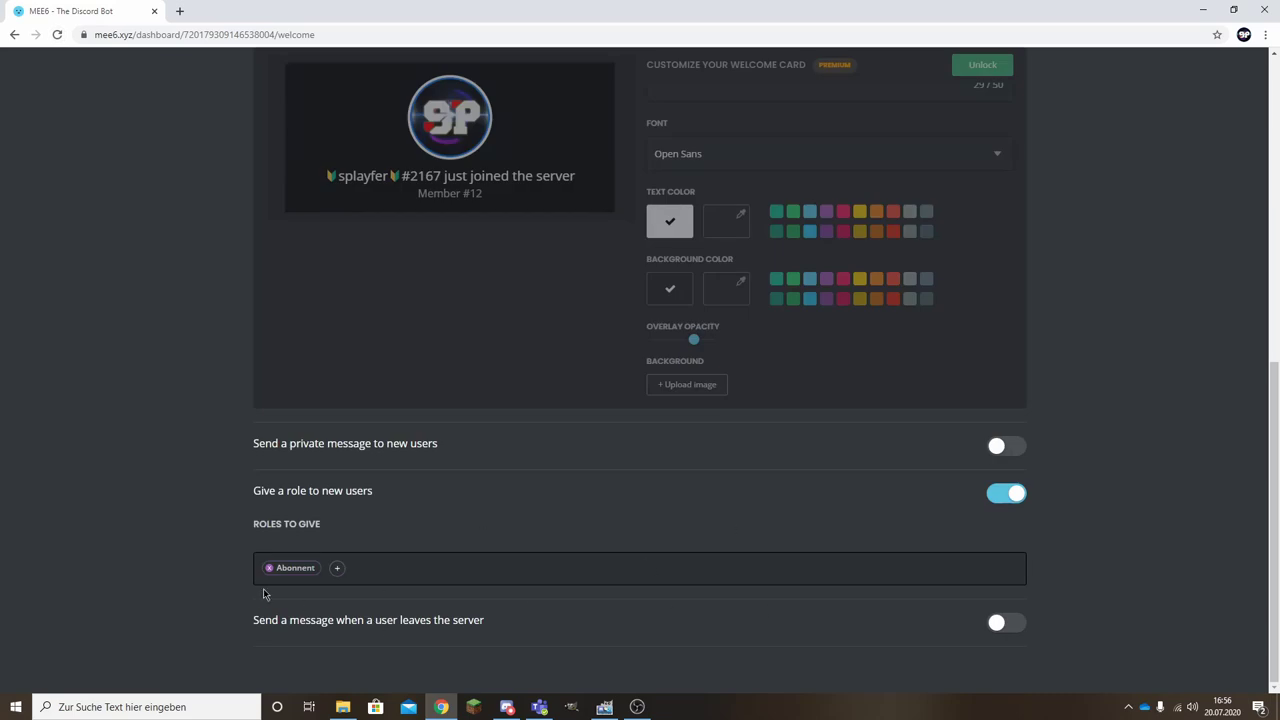
left_click_drag(257, 621, 459, 637)
left_click(371, 626)
Turn on goodbye messages for leaving users, check the channel list, and save.
left_click(1003, 623)
scroll(711, 630, "down", 2)
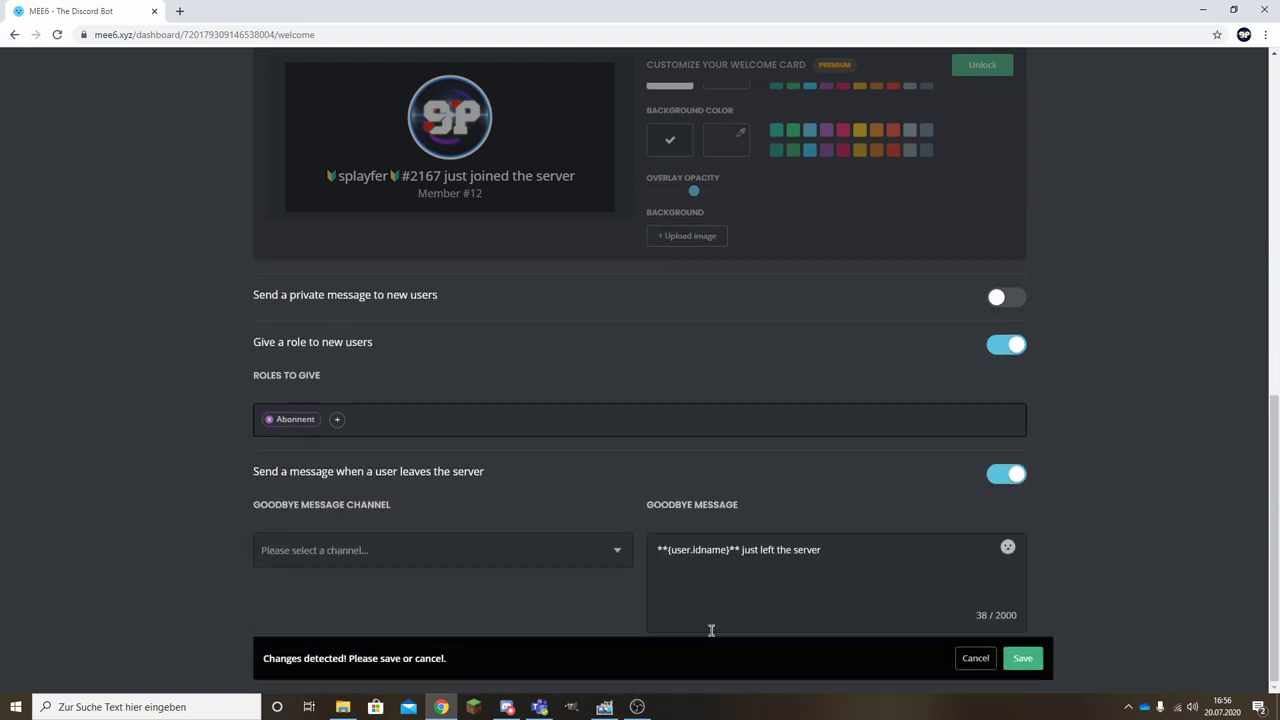
left_click(374, 550)
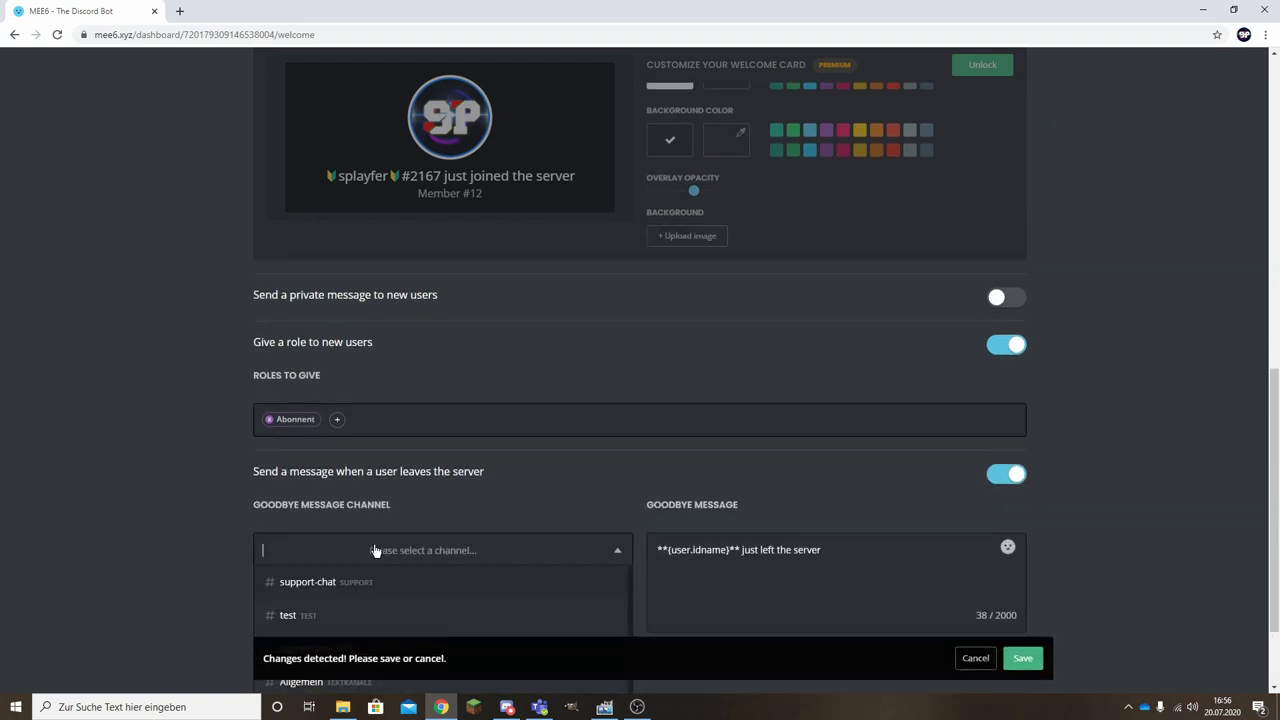
scroll(328, 571, "down", 2)
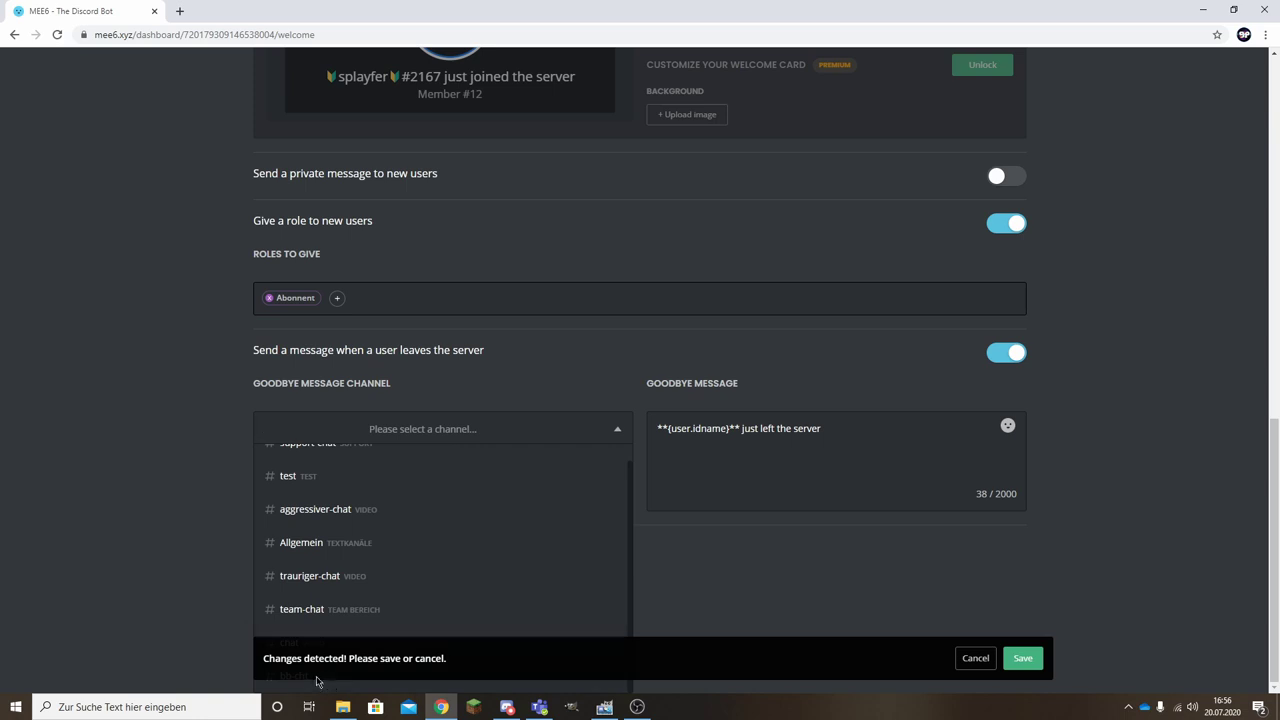
scroll(316, 681, "up", 2)
left_click(291, 545)
scroll(278, 610, "down", 2)
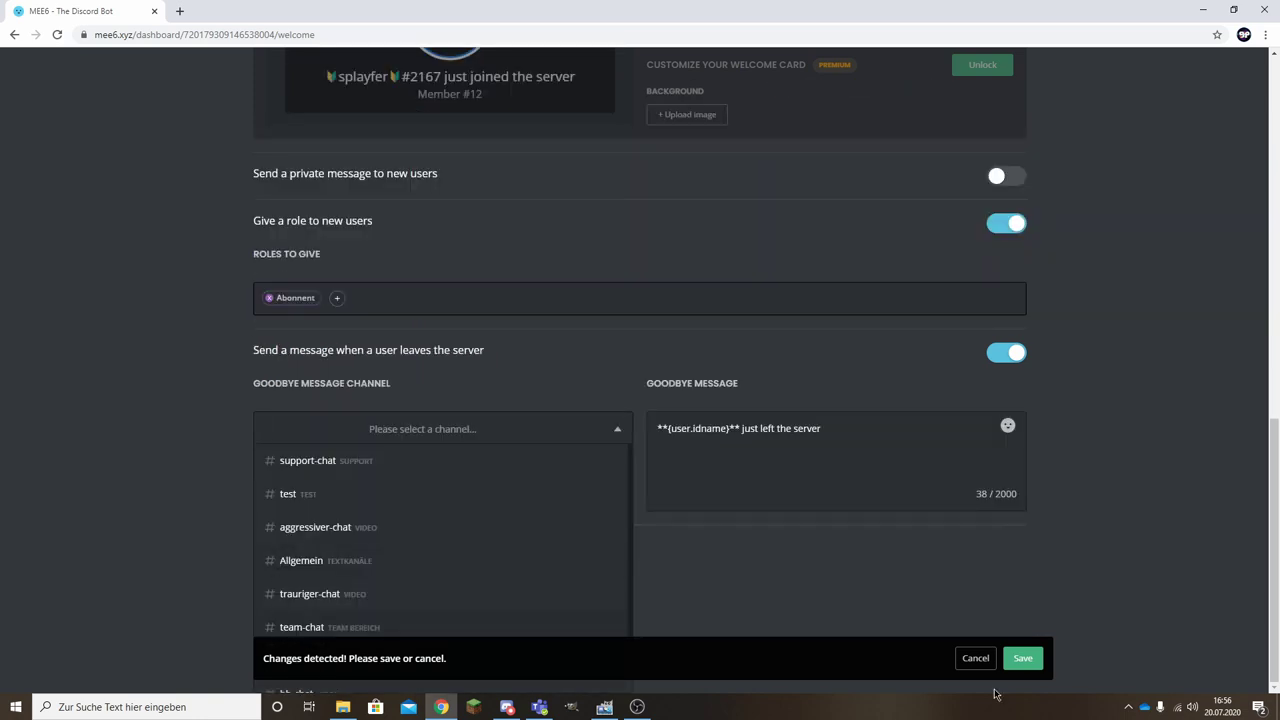
left_click(1025, 660)
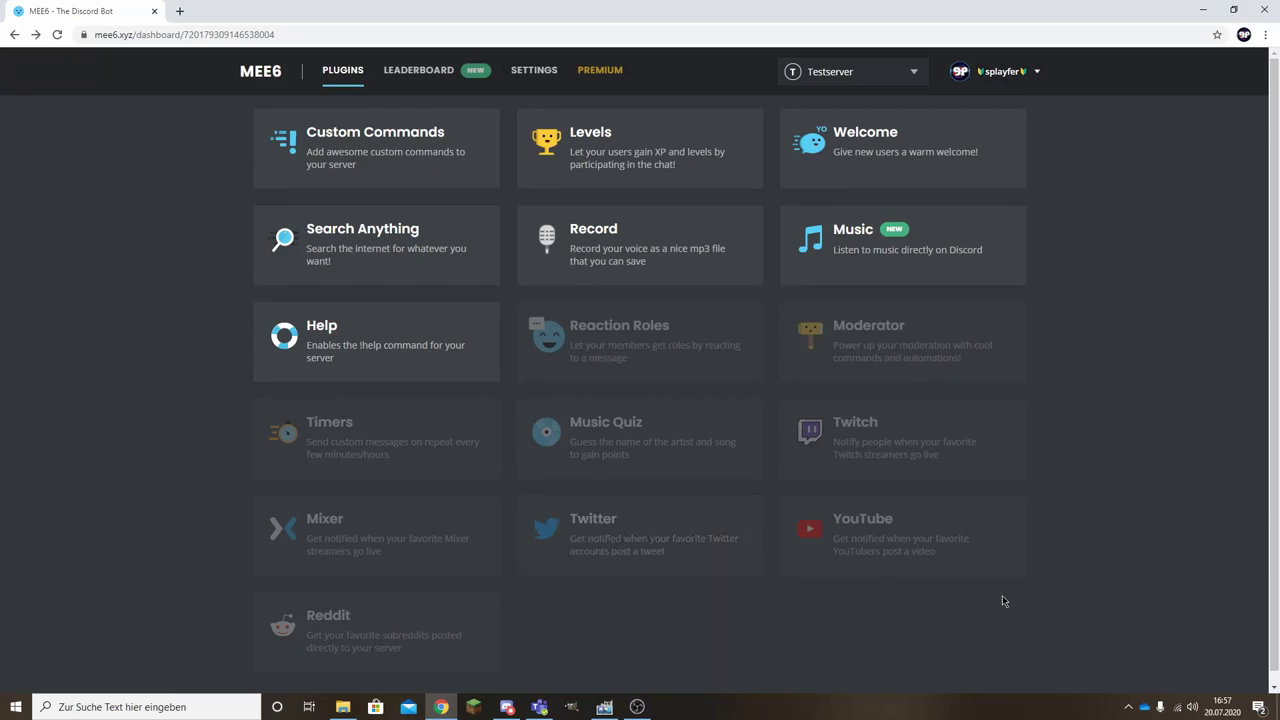
Enable the YouTube plugin for Testserver and go to its channel search field.
left_click(861, 549)
key("Escape")
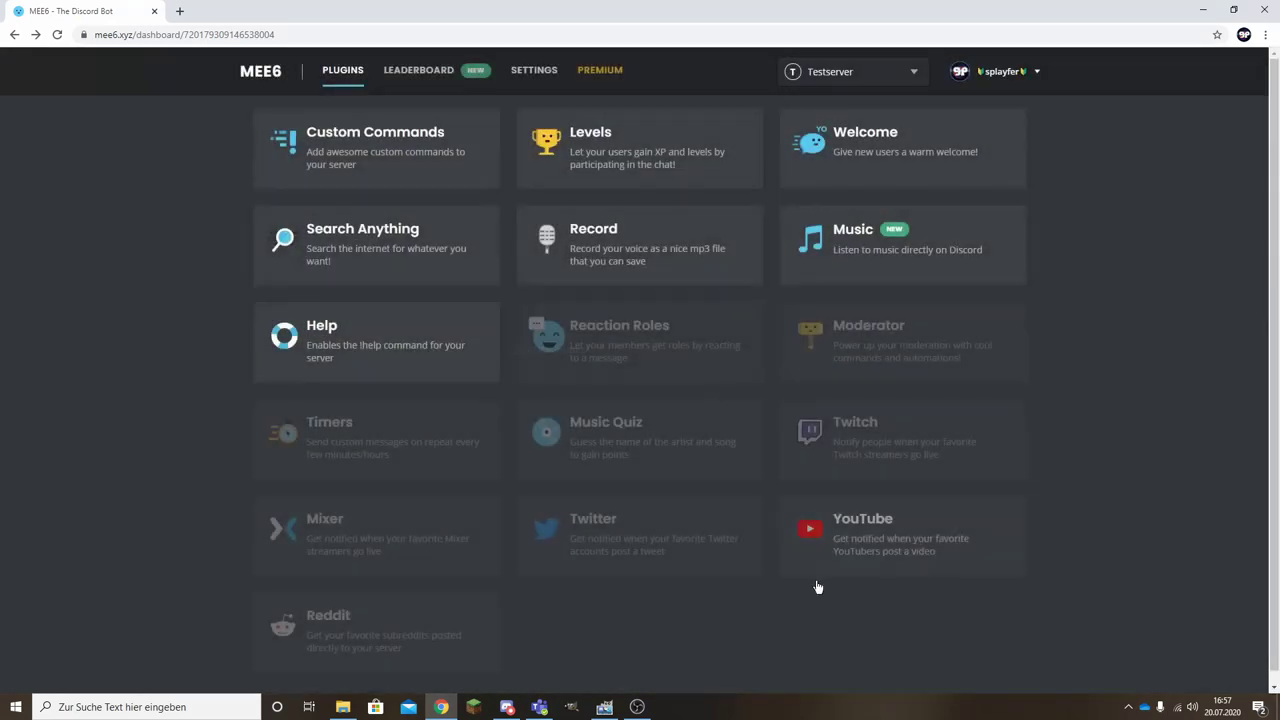
left_click(875, 558)
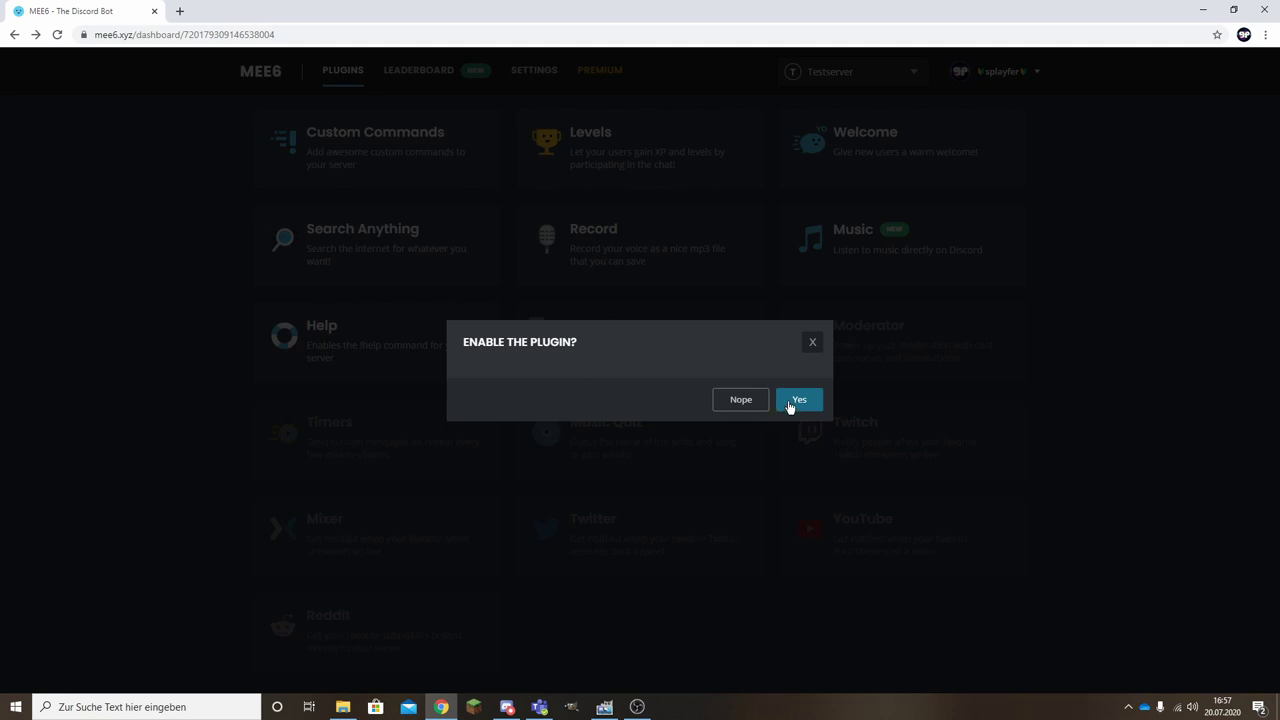
left_click(791, 404)
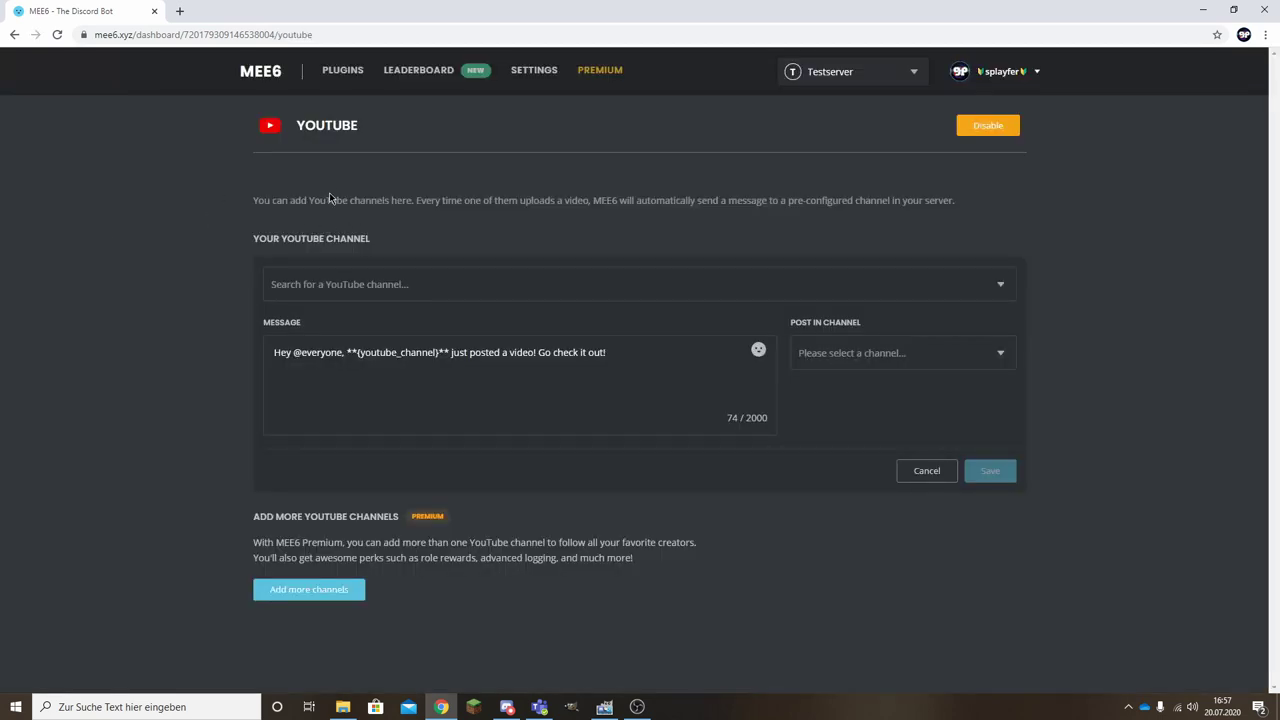
left_click(364, 285)
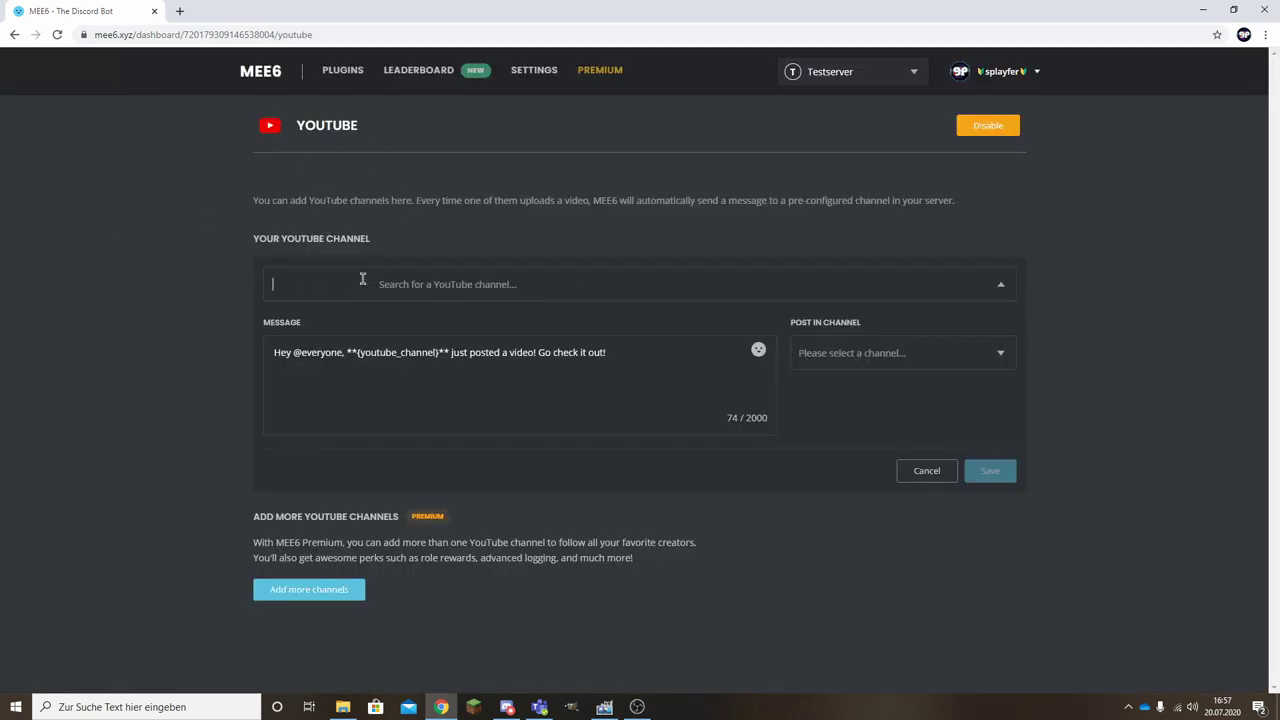
key("alt+Tab")
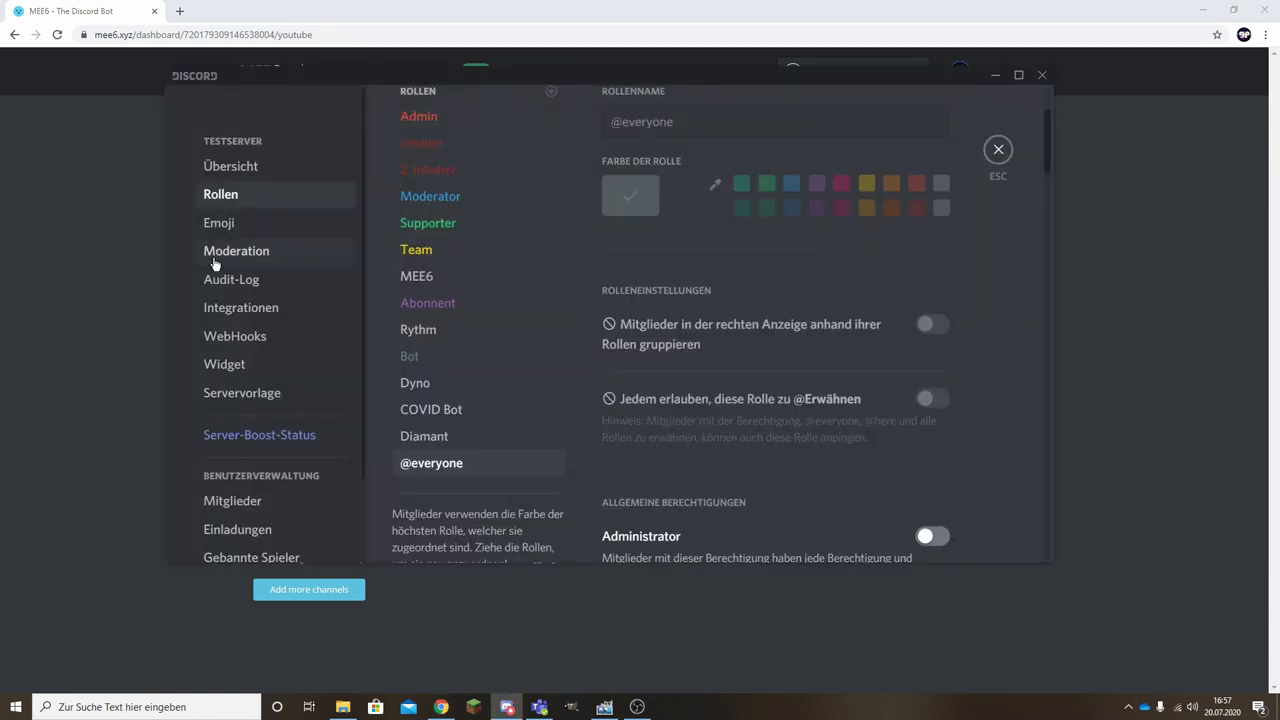
left_click(997, 149)
left_click(194, 537)
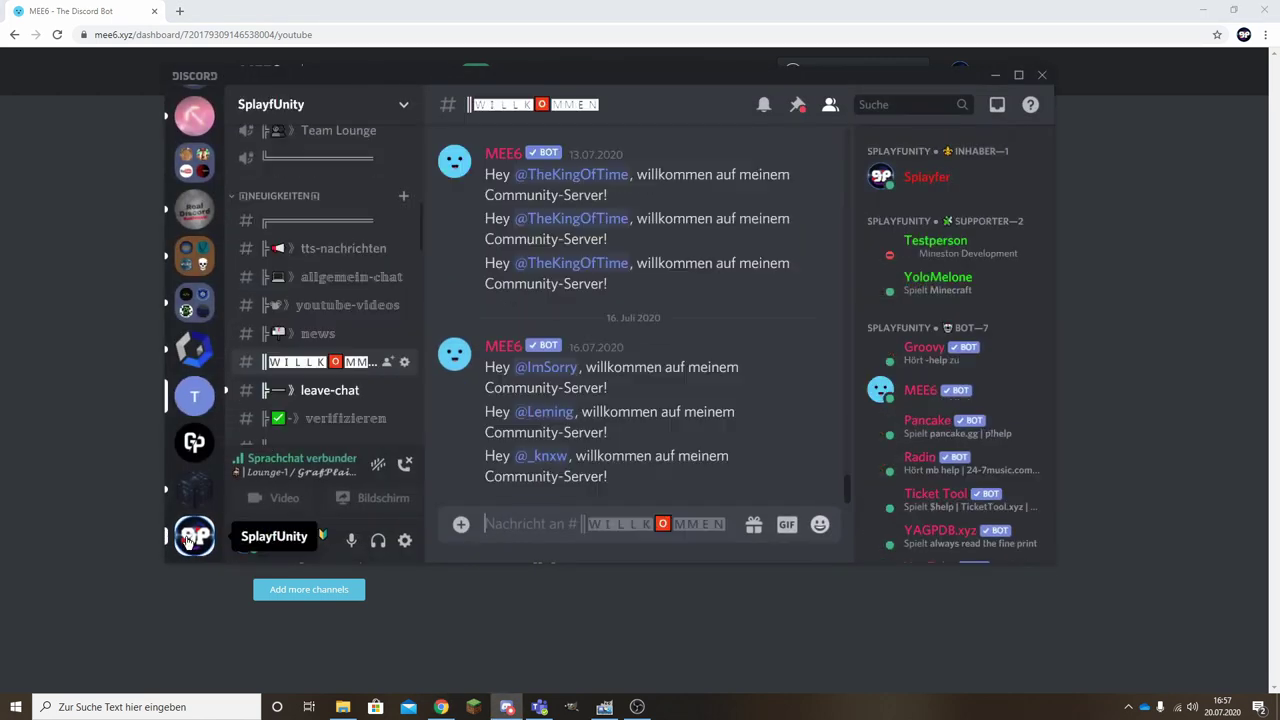
scroll(353, 306, "up", 1)
scroll(353, 306, "down", 1)
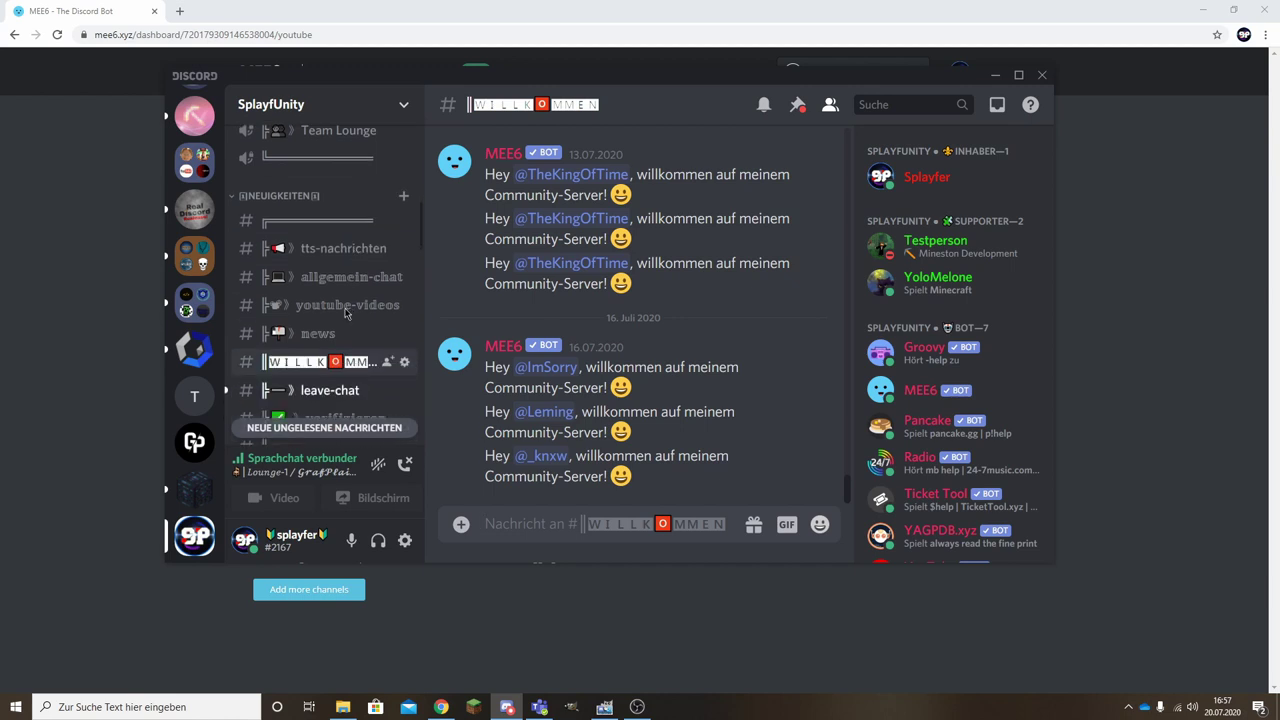
left_click(340, 305)
scroll(660, 318, "up", 3)
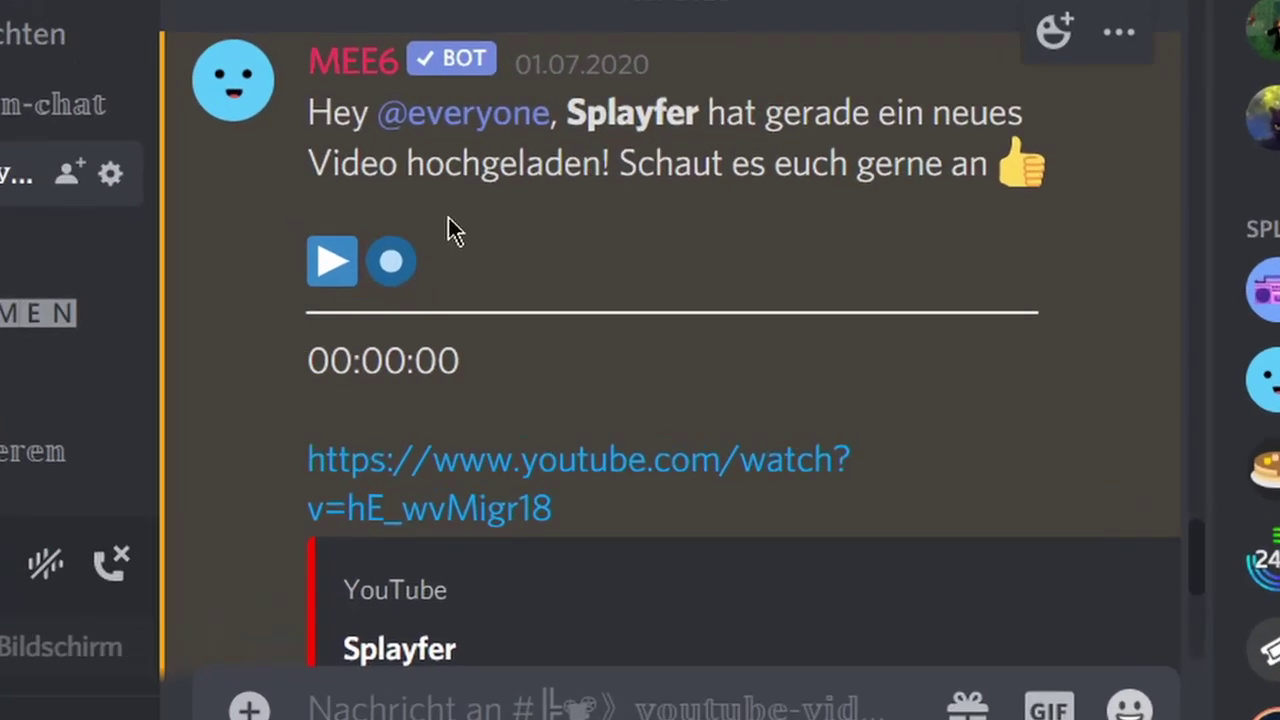
Look over the earlier MEE6 video announcement, then search MEE6 for the channel 'splayfer'.
left_click_drag(487, 285, 781, 345)
left_click_drag(1022, 262, 1014, 380)
left_click(509, 246)
scroll(706, 111, "down", 5)
scroll(306, 277, "up", 5)
left_click_drag(306, 277, 923, 691)
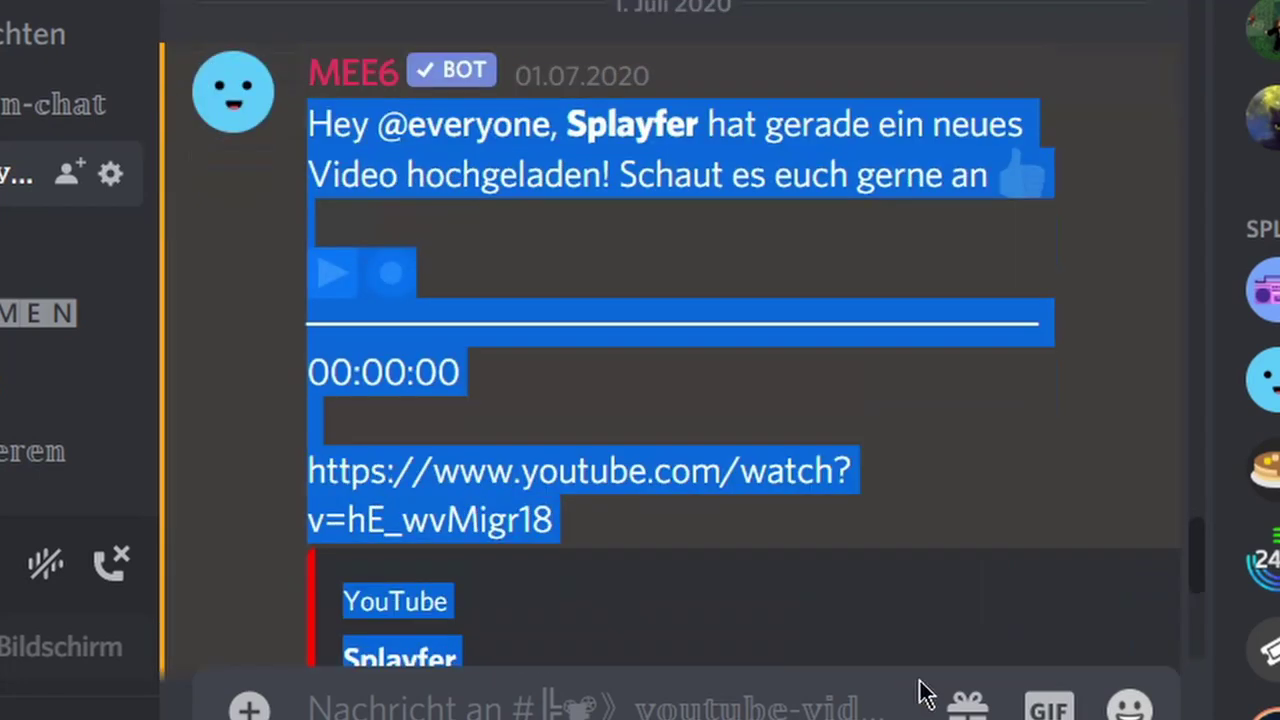
scroll(923, 691, "down", 1)
left_click(671, 134)
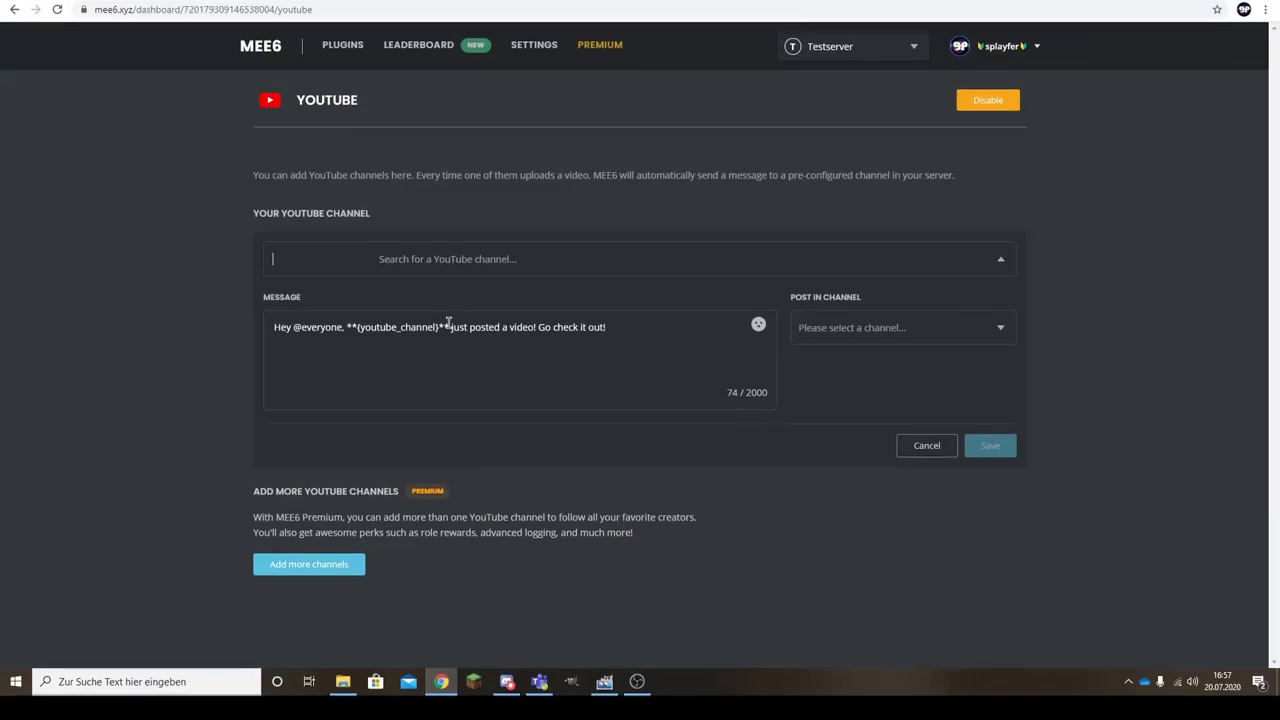
type("spla")
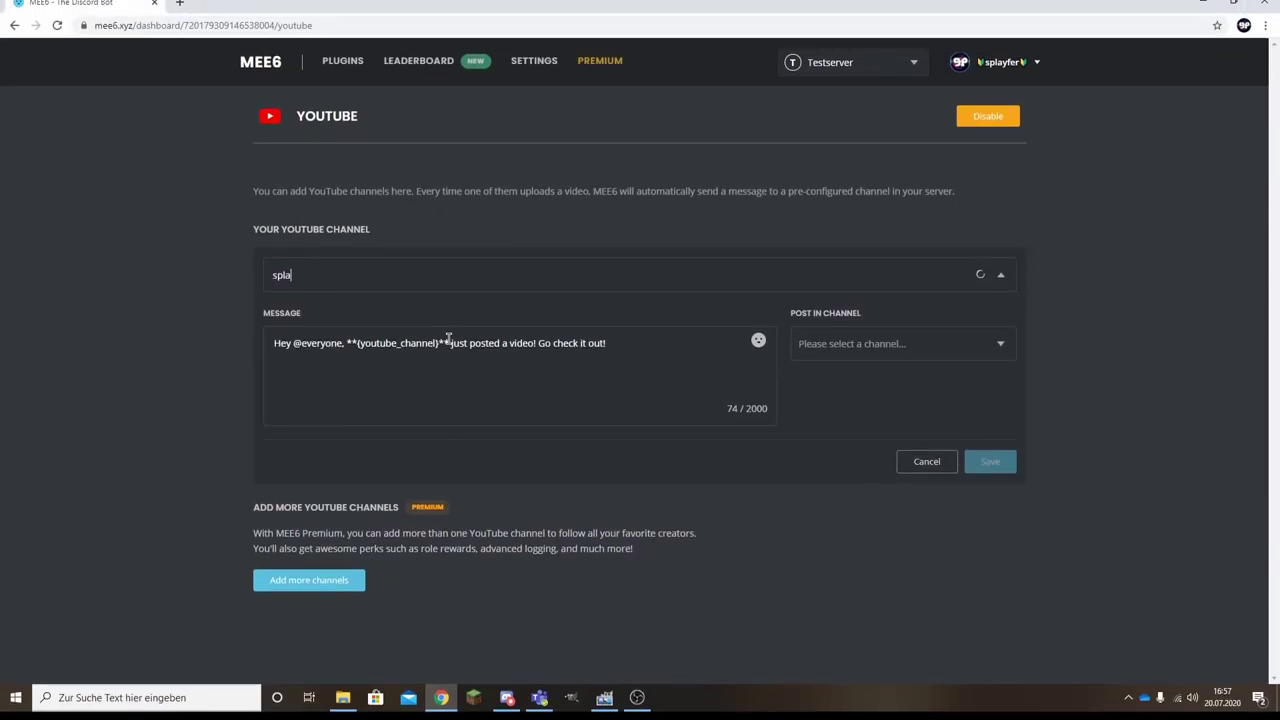
type("yfer")
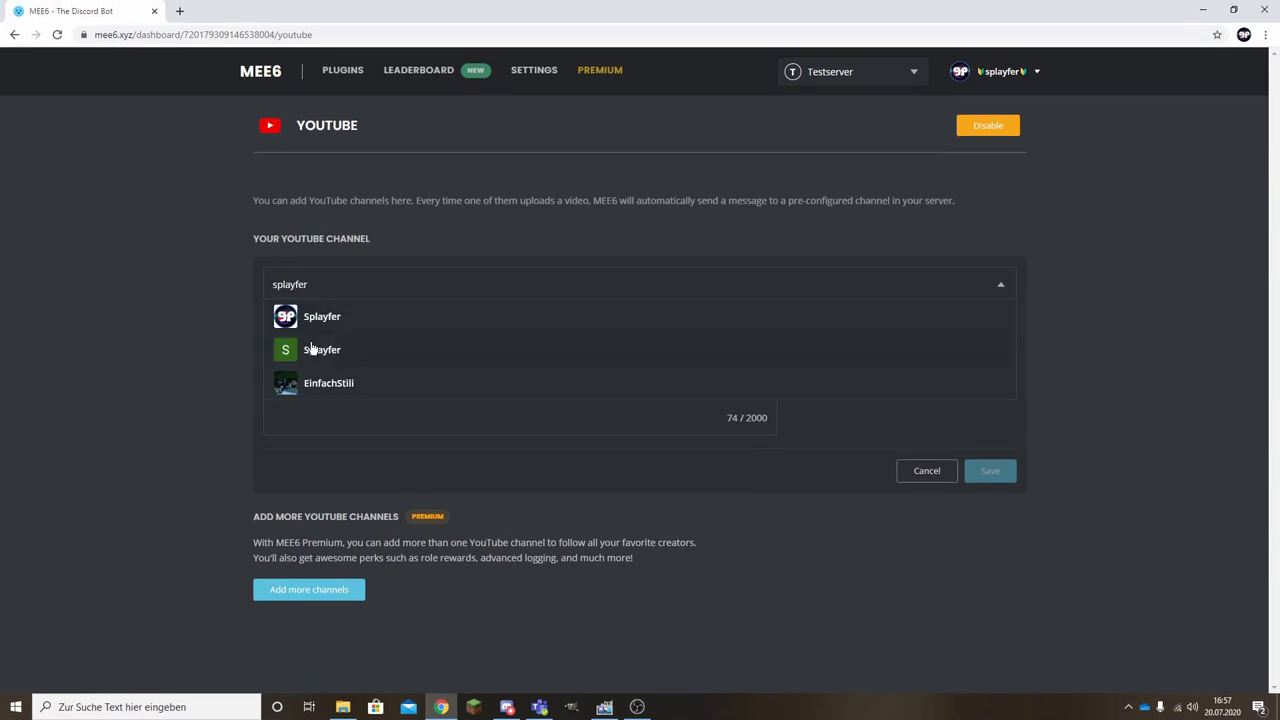
Pick the Splayfer channel and change the message ending to 'hat ein neues VIdeo hochgeladen'.
left_click(331, 324)
left_click_drag(606, 352, 561, 401)
left_click(561, 401)
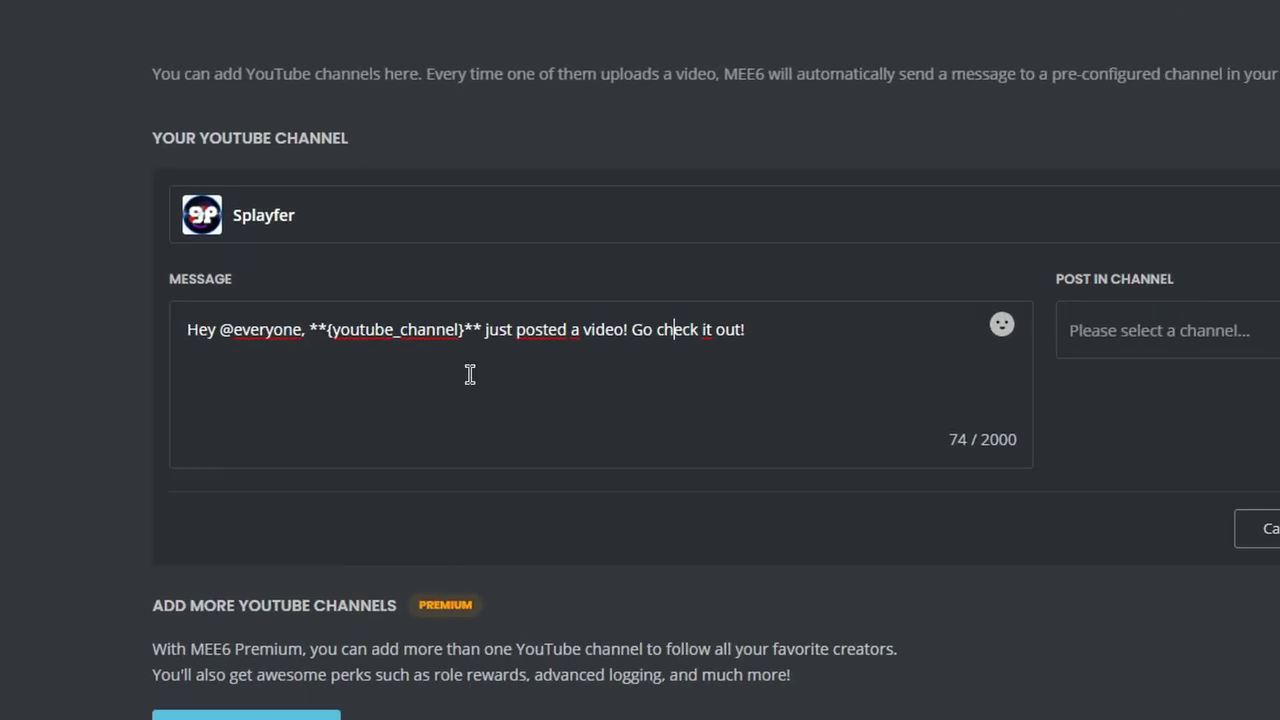
left_click_drag(452, 352, 608, 360)
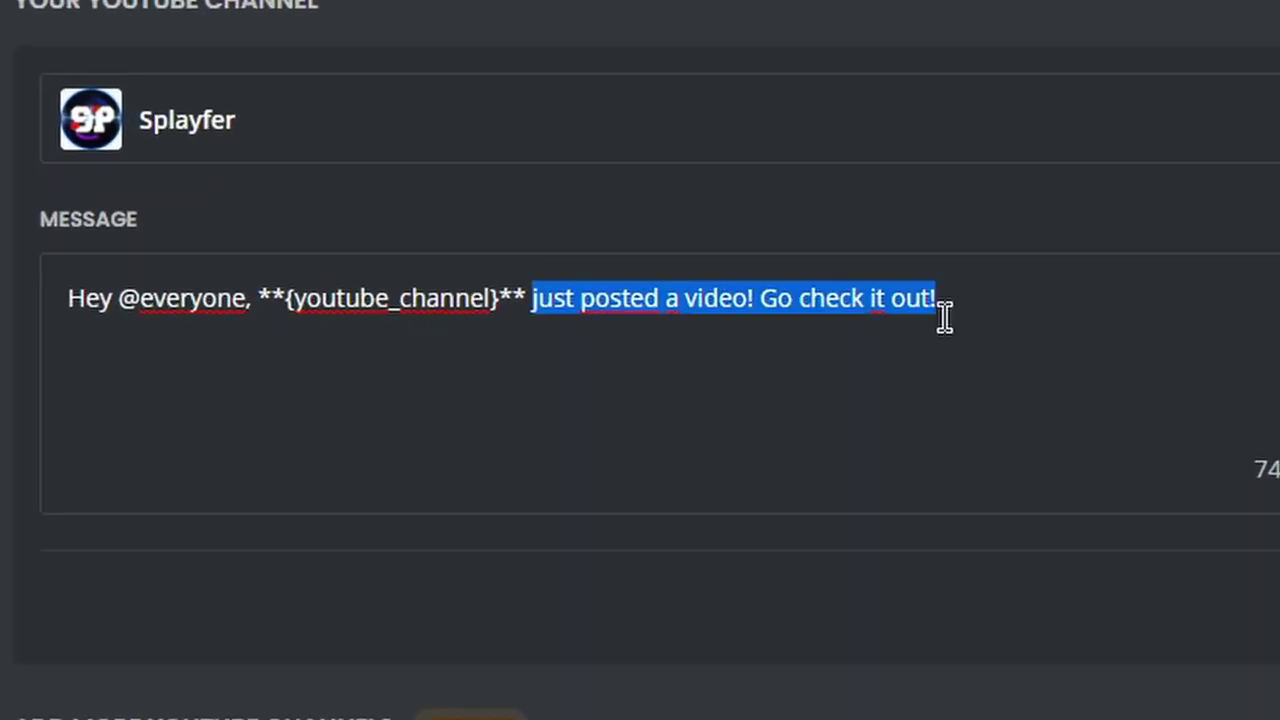
type("hat ")
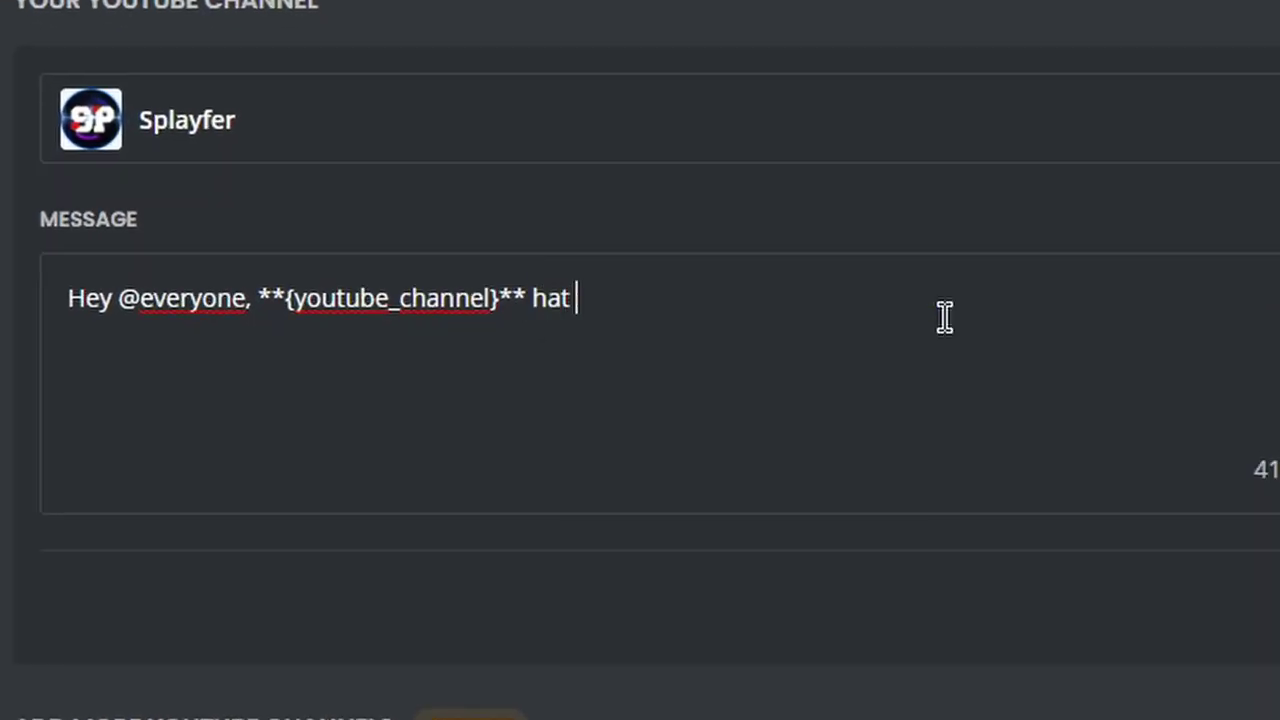
type("ein neues VIdeo ho")
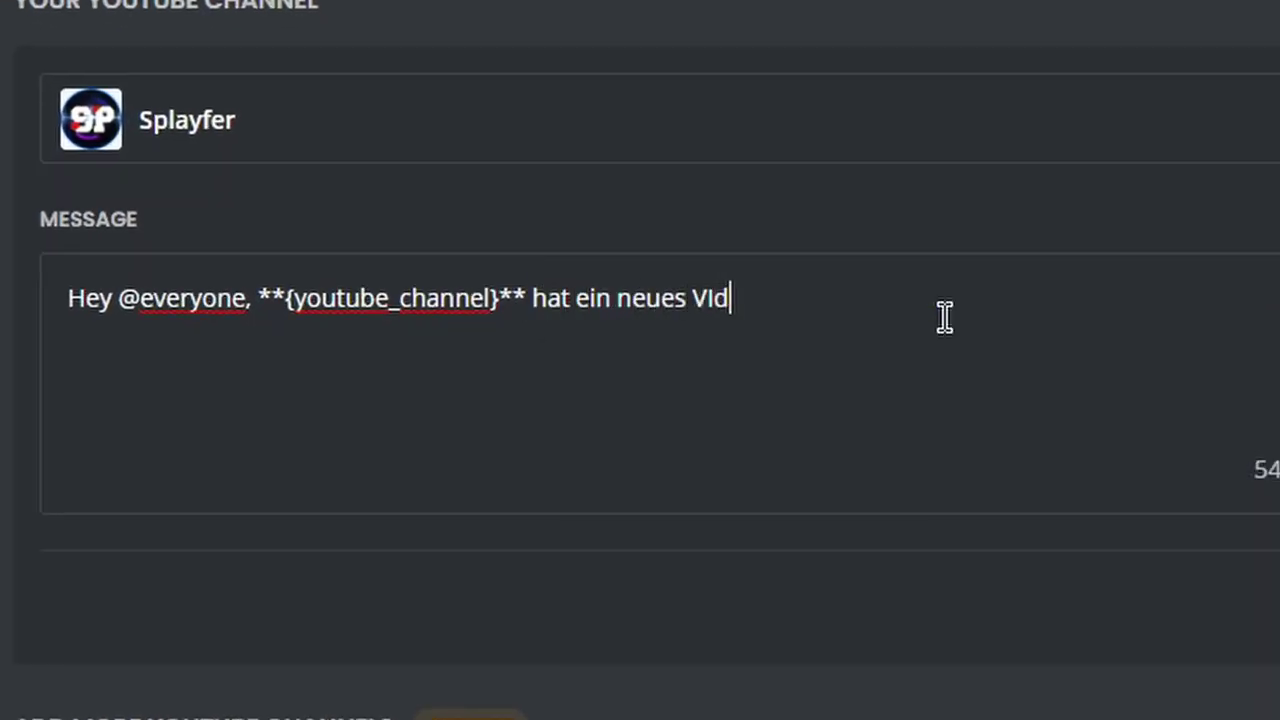
type("chgeladen")
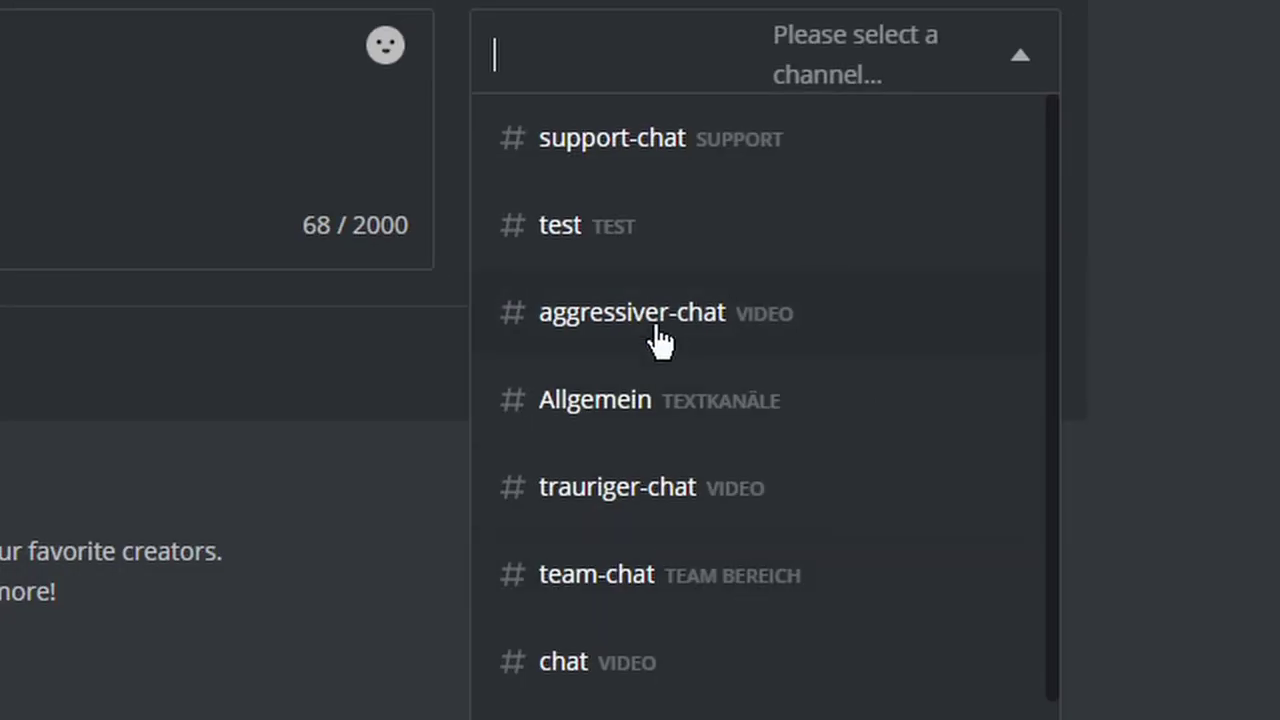
Post the YouTube notification to #chat and save it.
scroll(663, 345, "down", 1)
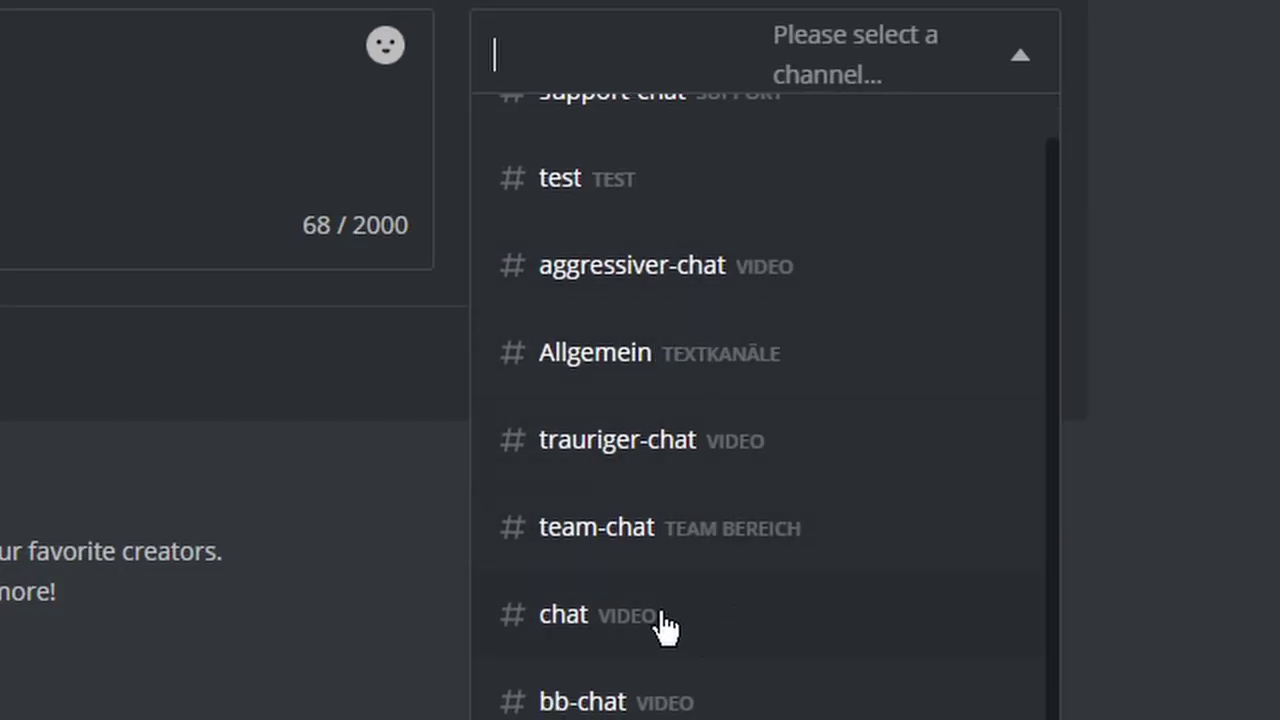
left_click(660, 620)
left_click(1018, 368)
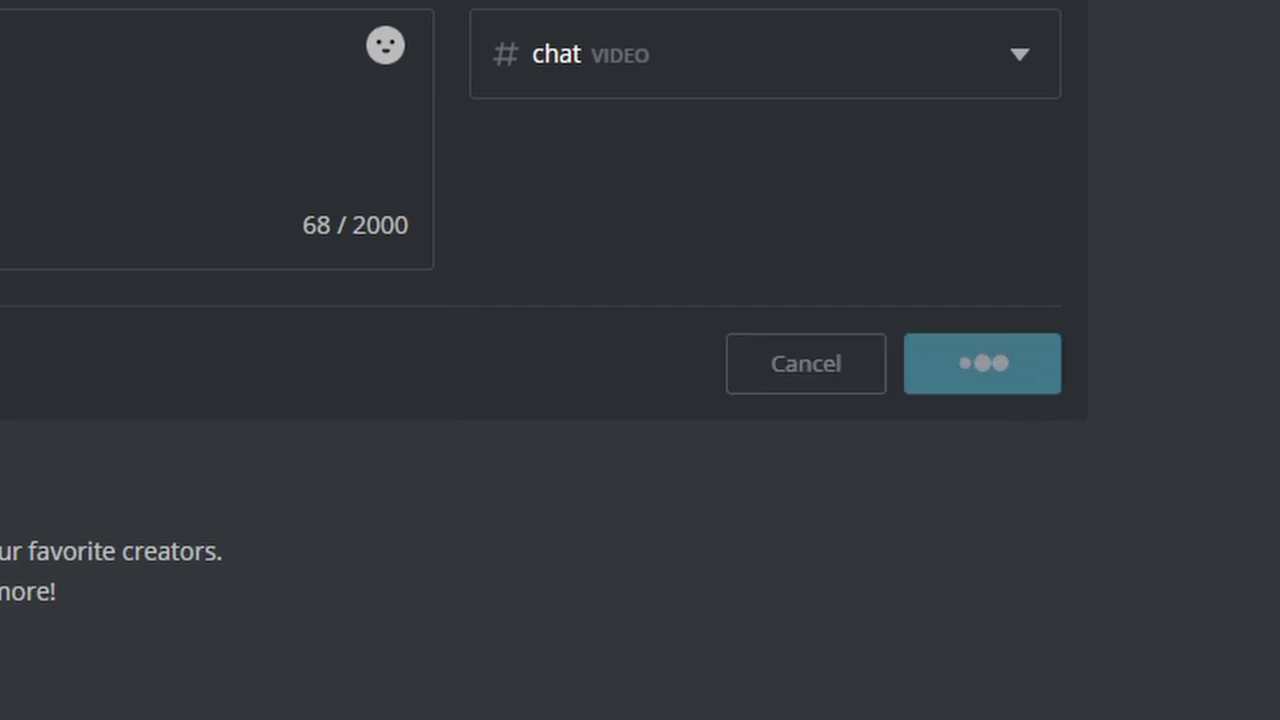
scroll(640, 360, "down", 5)
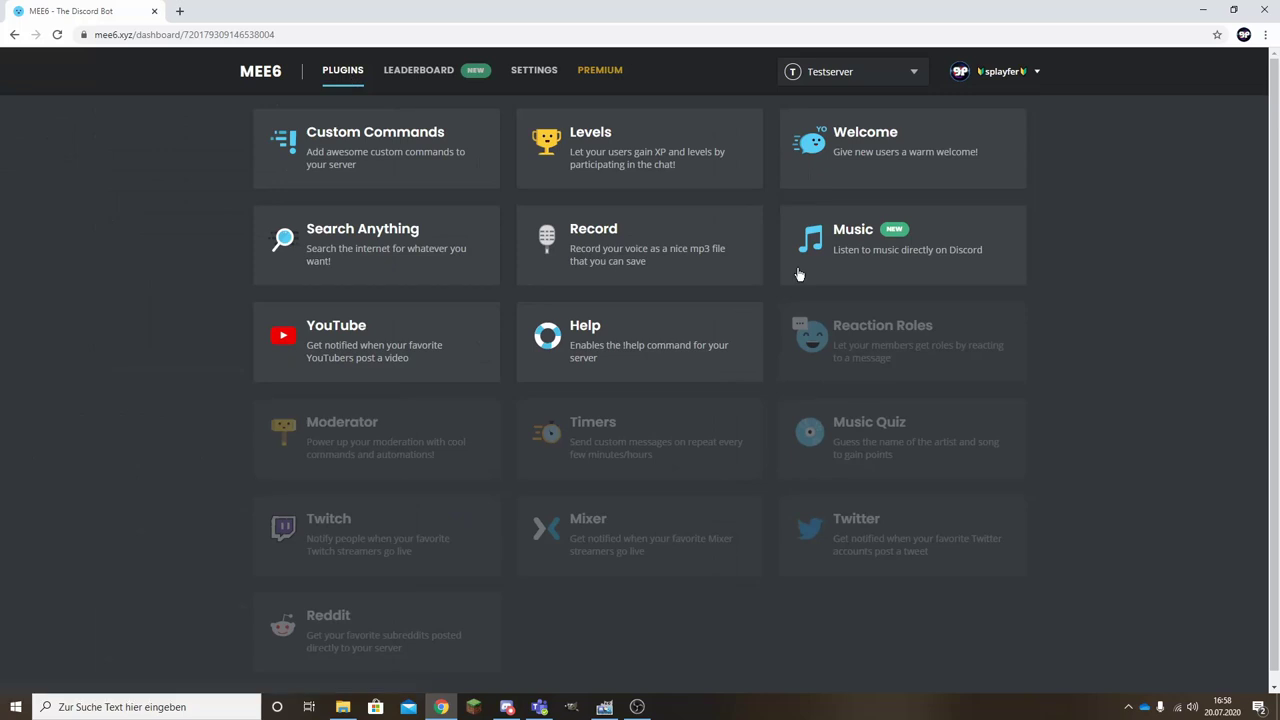
Enable the Moderator plugin for Testserver.
left_click(349, 366)
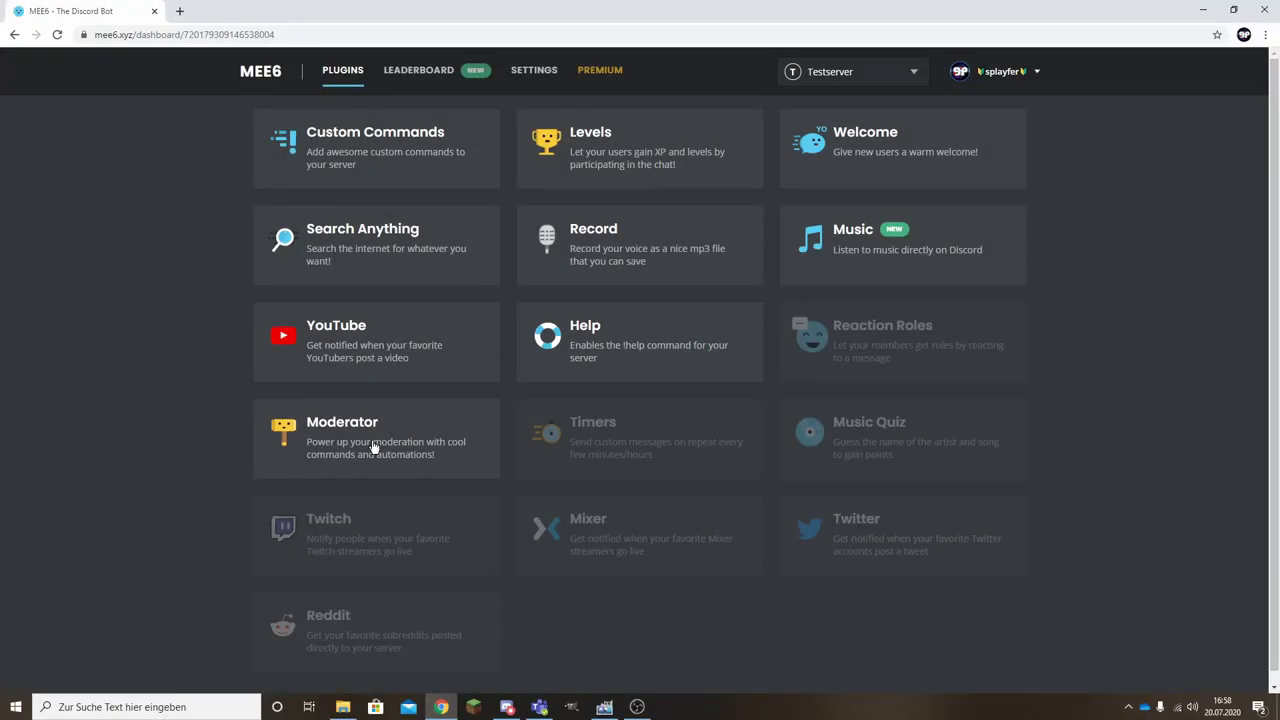
left_click(372, 447)
left_click(801, 401)
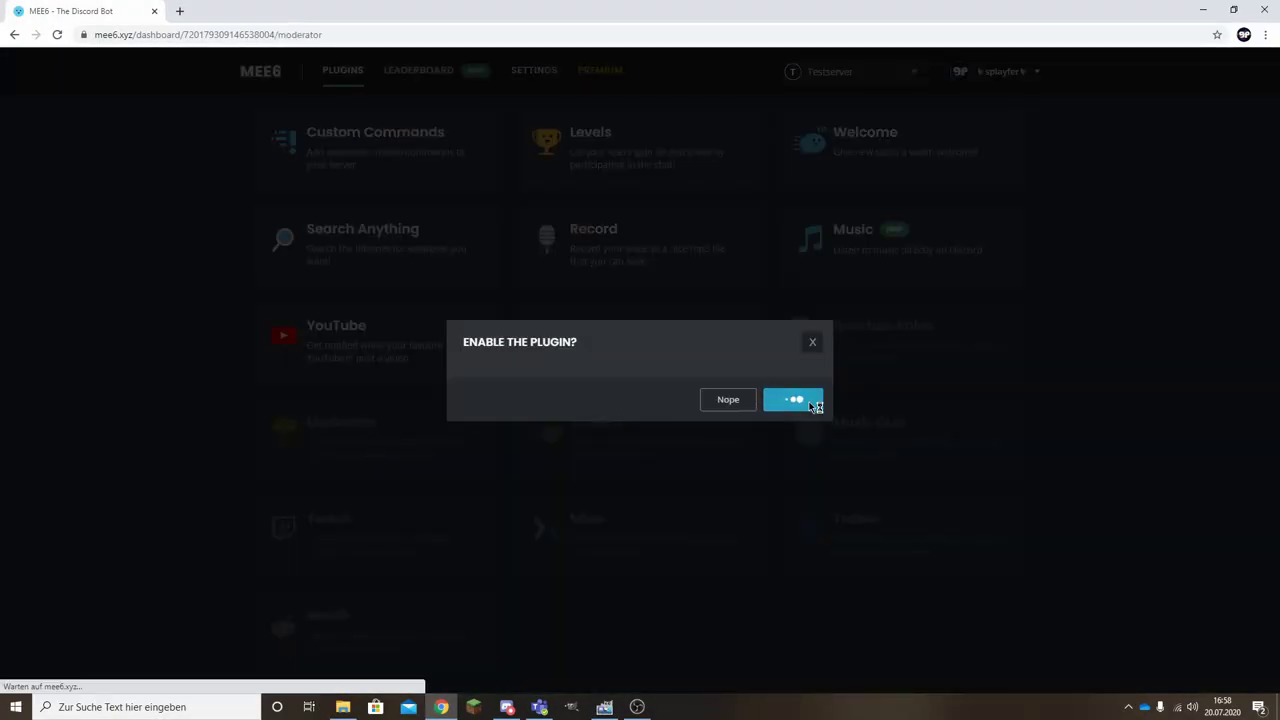
In Discord, read through the existing messages in #log-channnel, then return to MEE6.
left_click(507, 707)
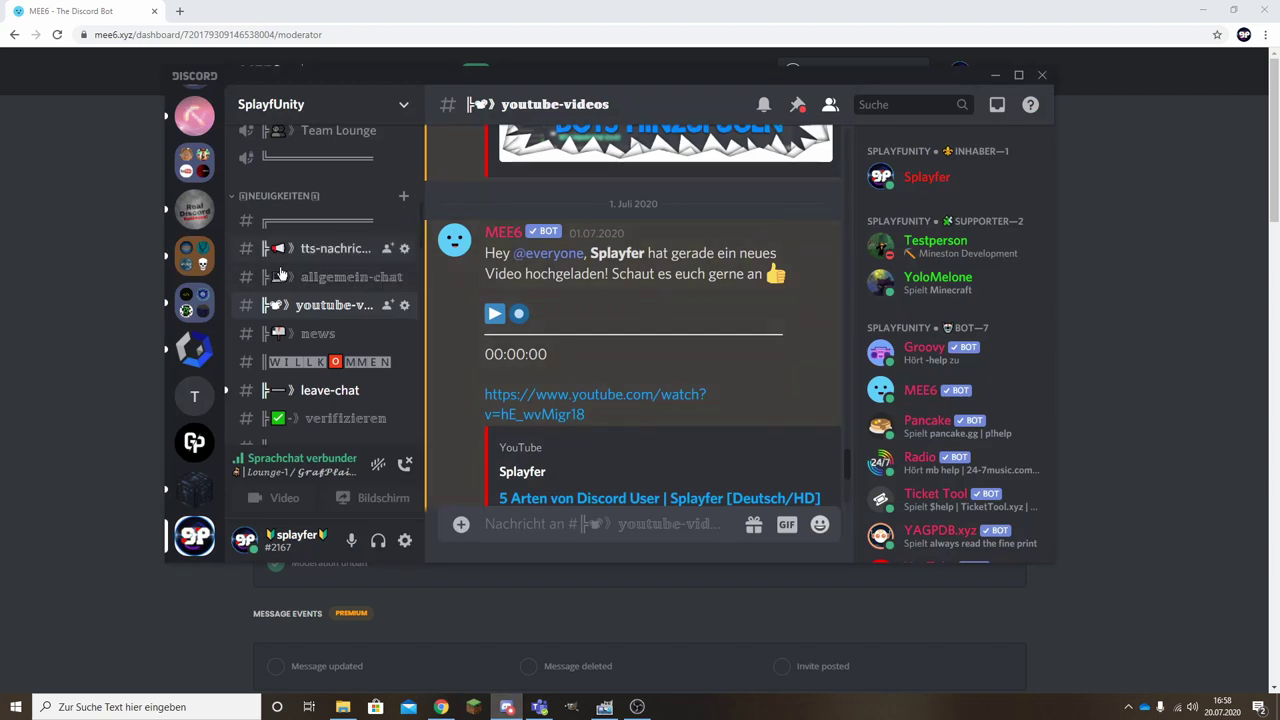
scroll(358, 323, "down", 5)
scroll(358, 323, "up", 4)
left_click(336, 228)
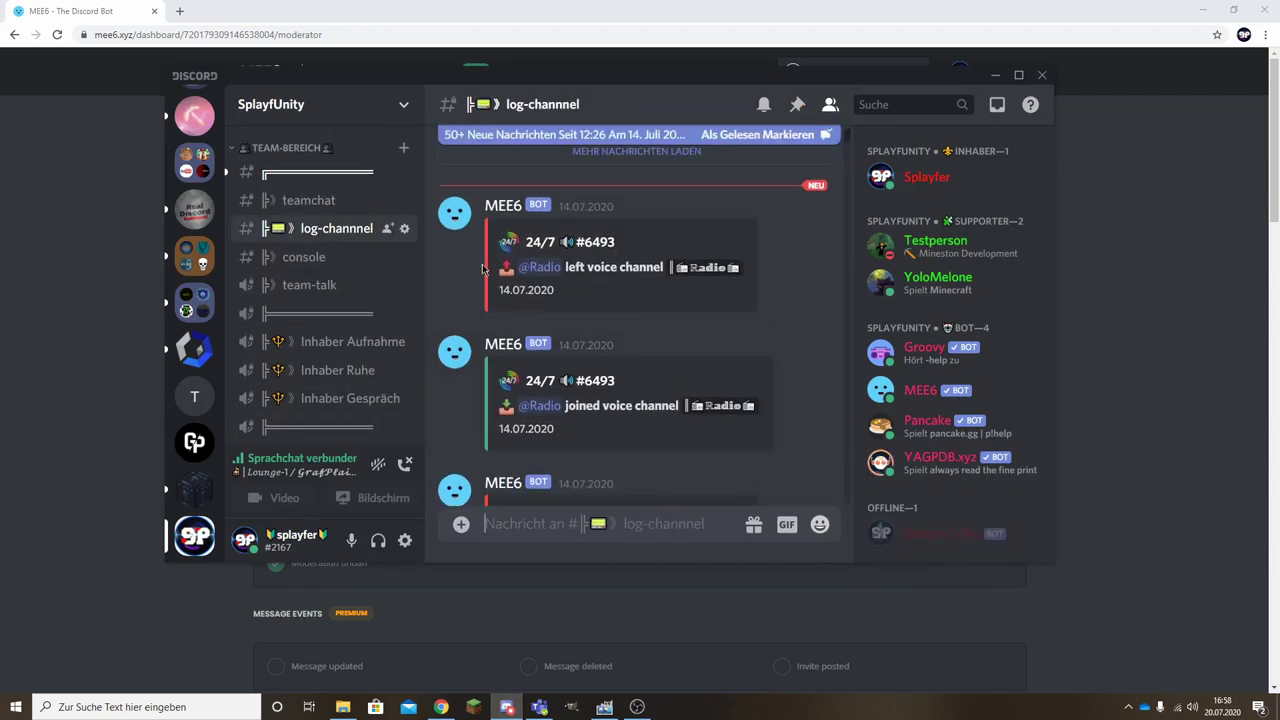
left_click_drag(588, 267, 625, 291)
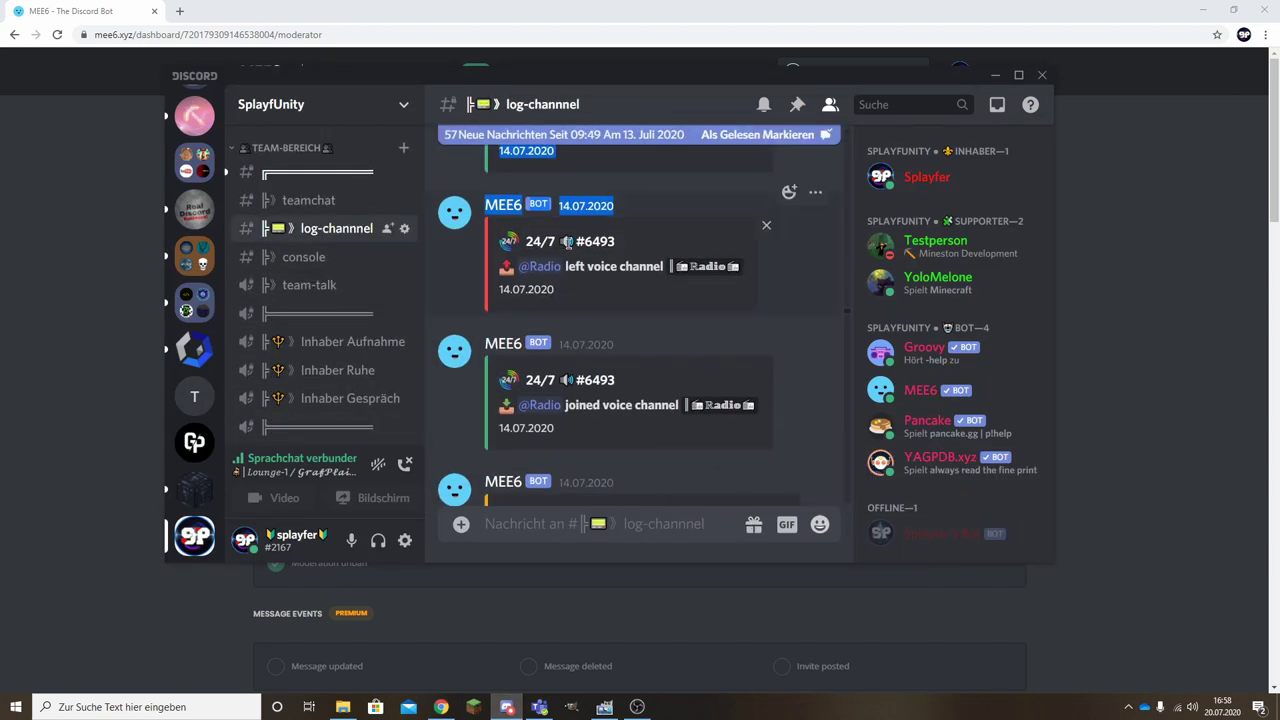
left_click(576, 216)
scroll(448, 321, "down", 5)
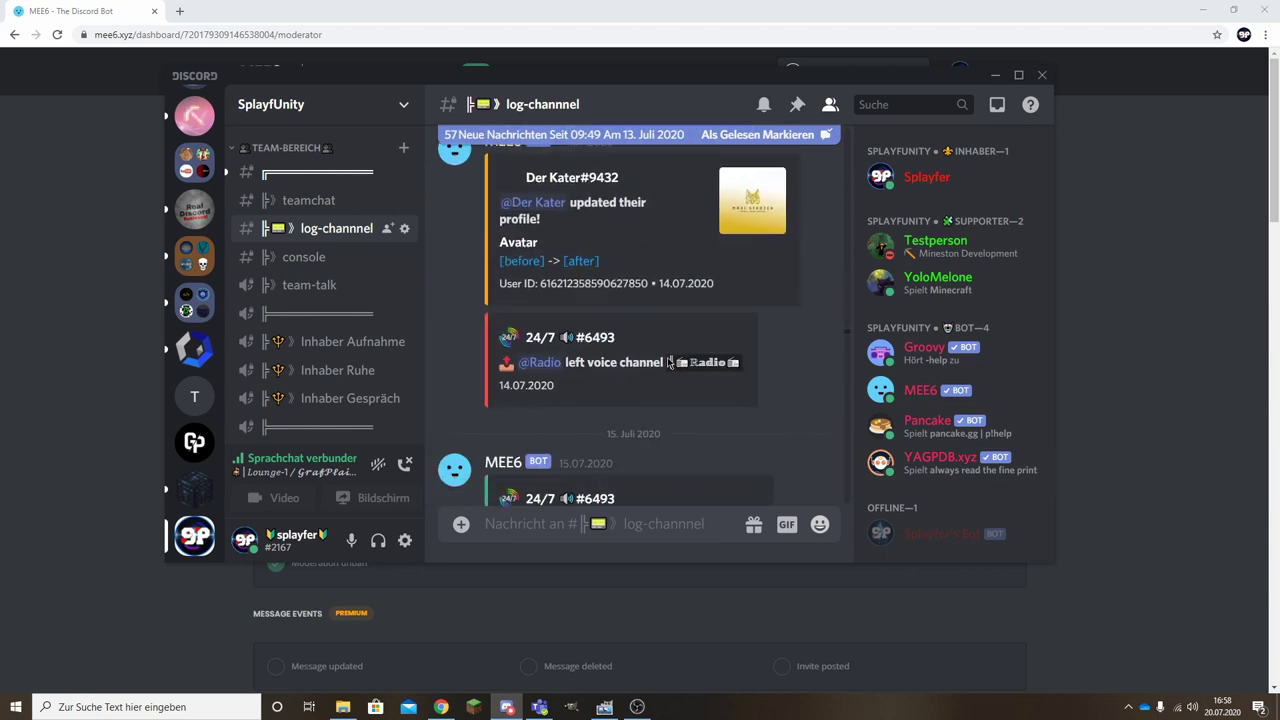
left_click_drag(590, 362, 776, 383)
left_click(776, 383)
left_click(995, 75)
Add Admin, Inhaber and Moderator as moderator roles and save.
left_click(268, 260)
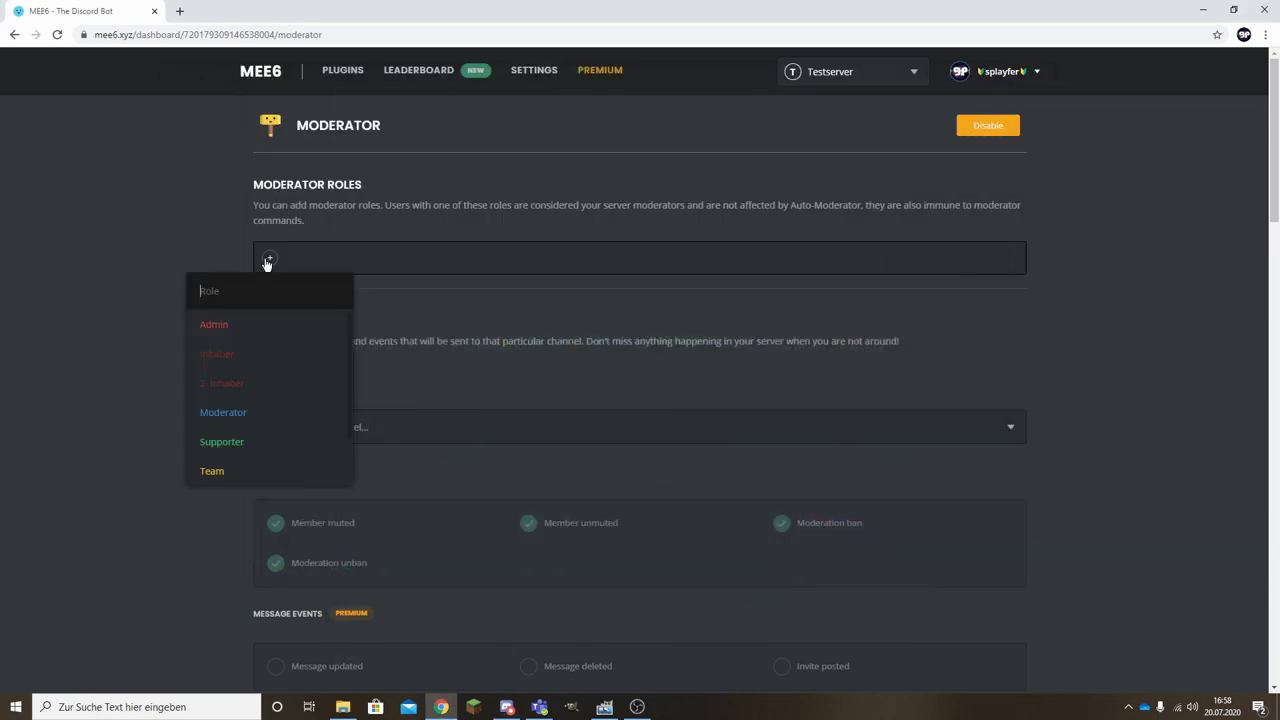
left_click(161, 229)
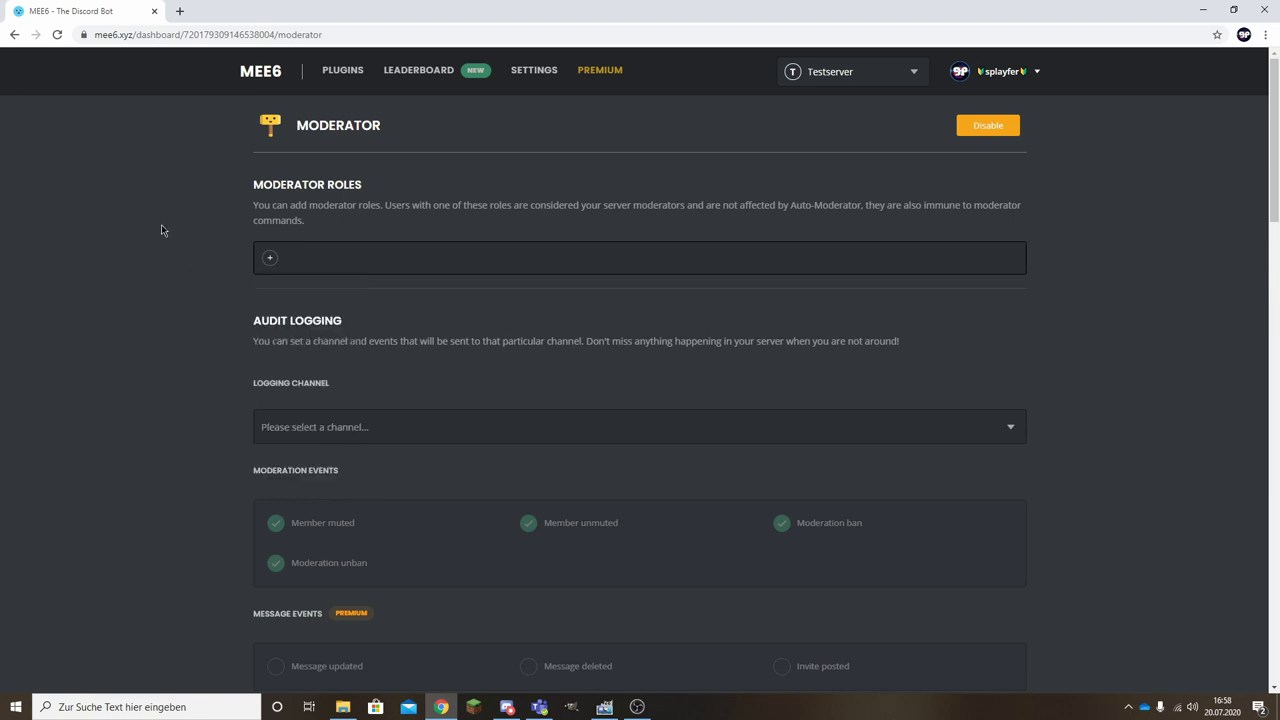
left_click(268, 260)
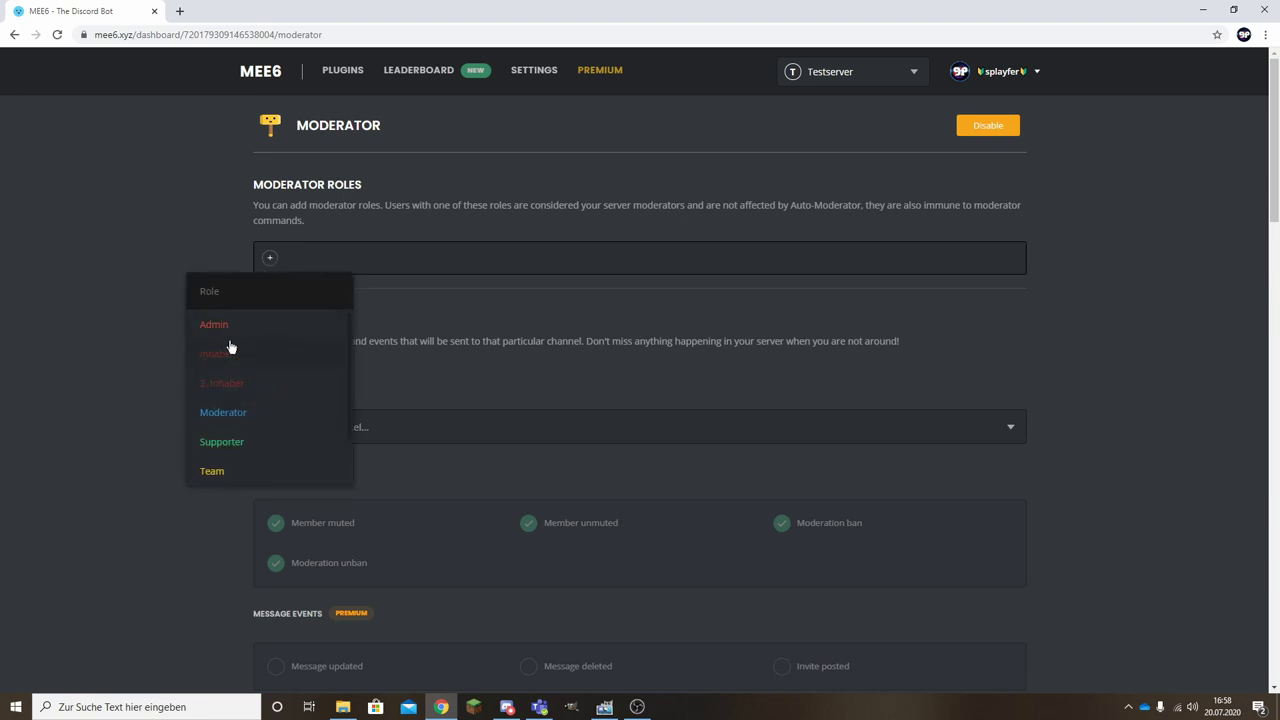
left_click(243, 333)
left_click(324, 258)
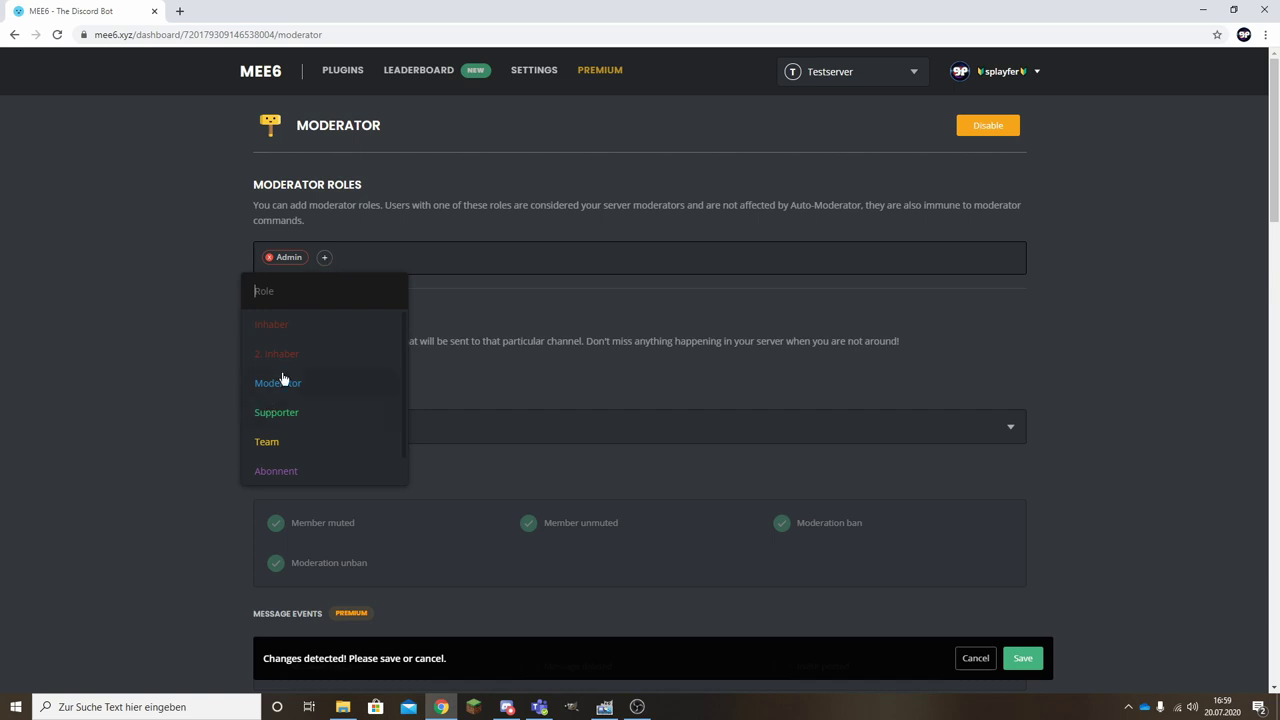
left_click(300, 334)
left_click(384, 258)
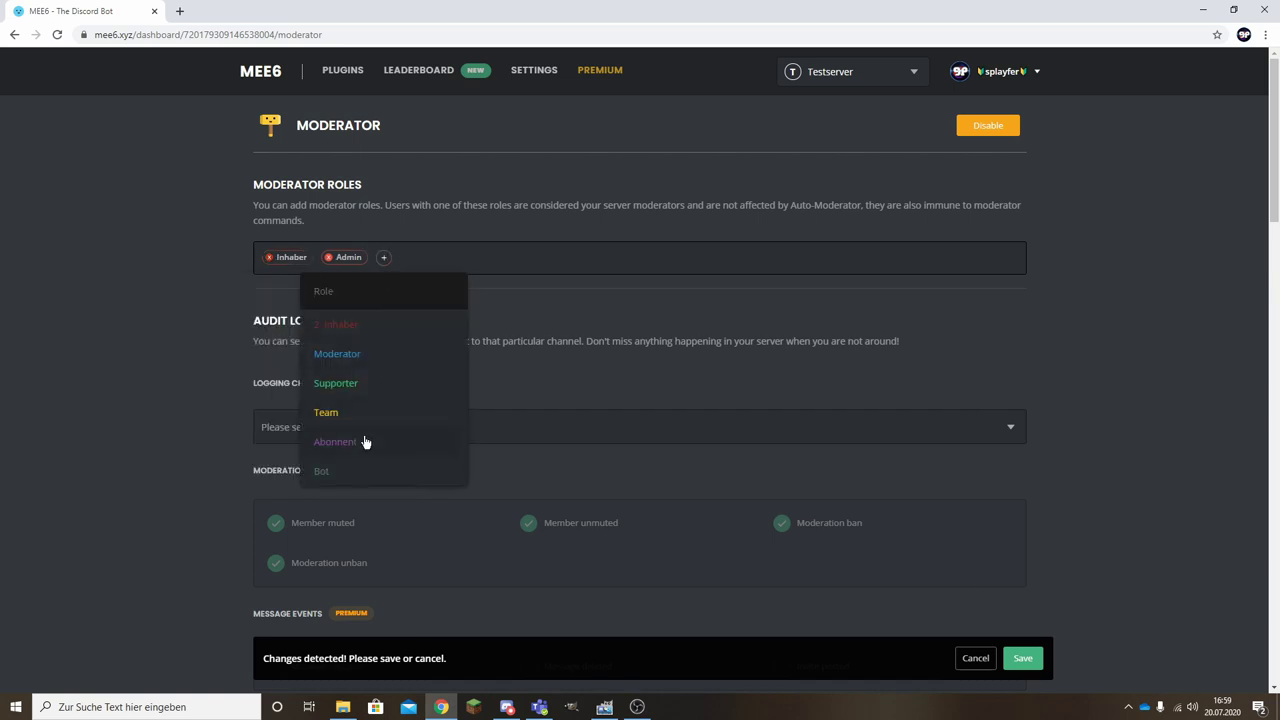
left_click(376, 353)
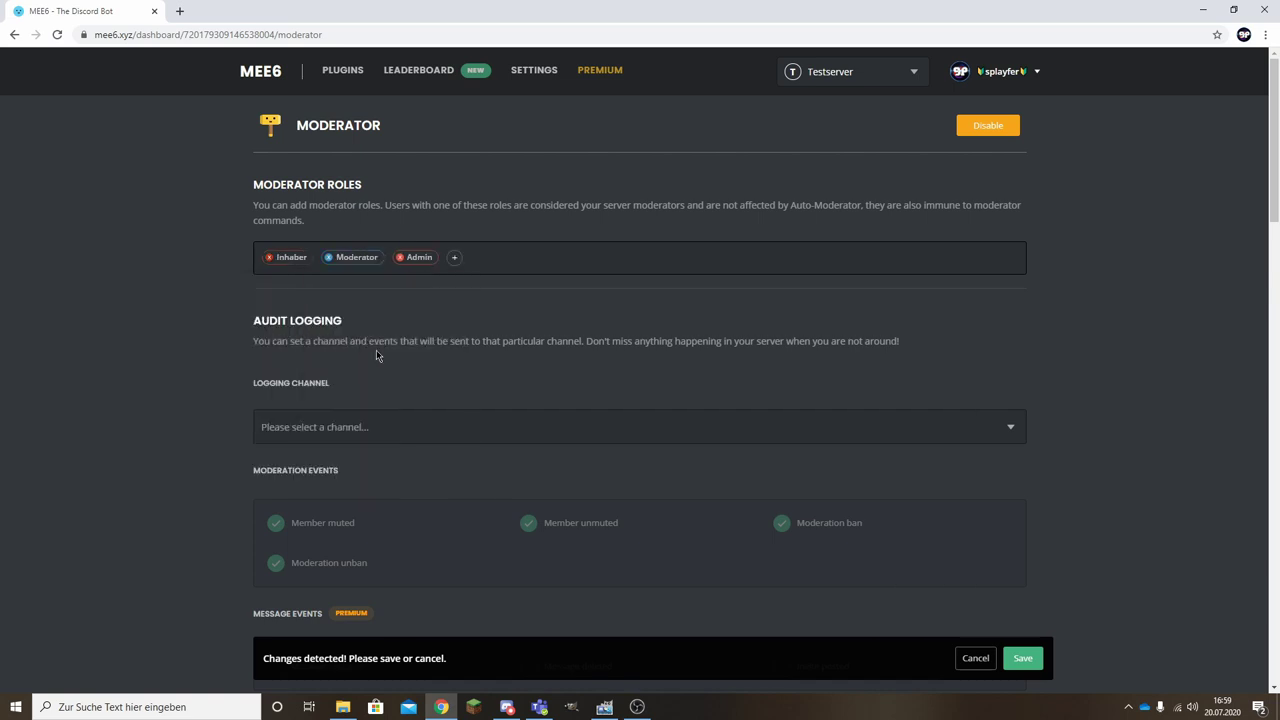
left_click(1023, 657)
Send audit logs to #Allgemein and turn on logging of muted members.
left_click(314, 423)
scroll(368, 545, "down", 1)
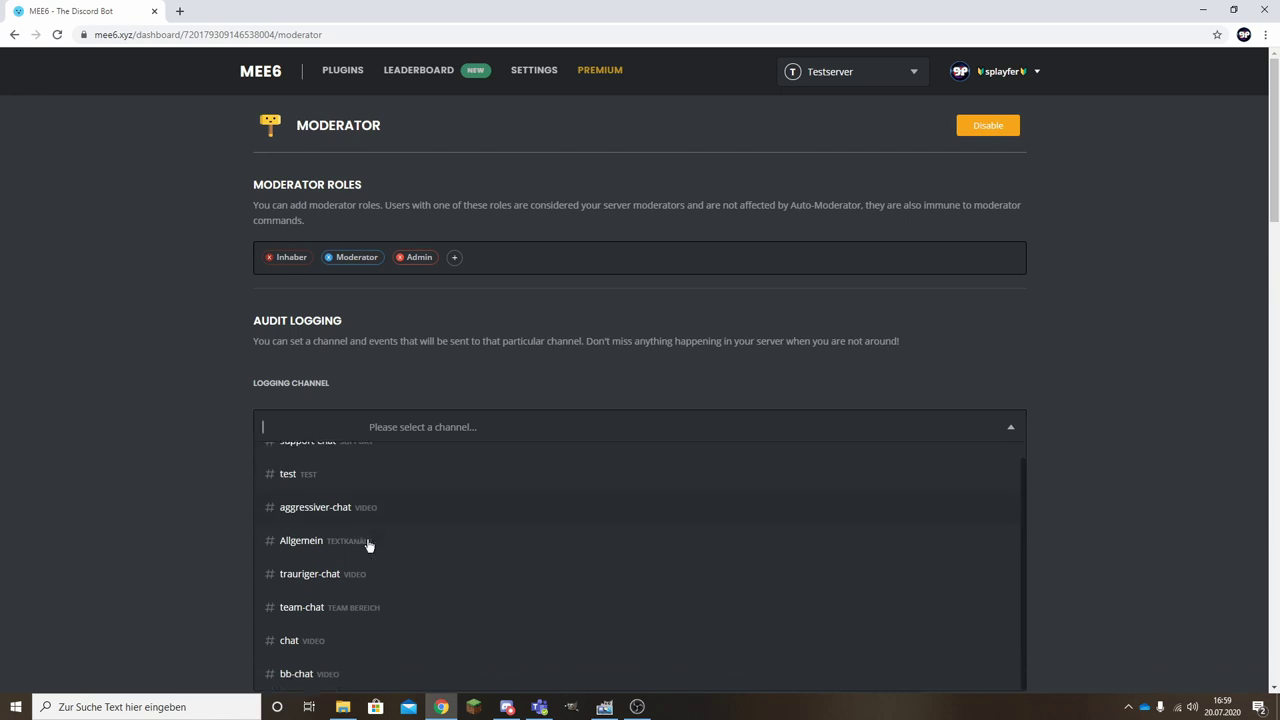
left_click(305, 540)
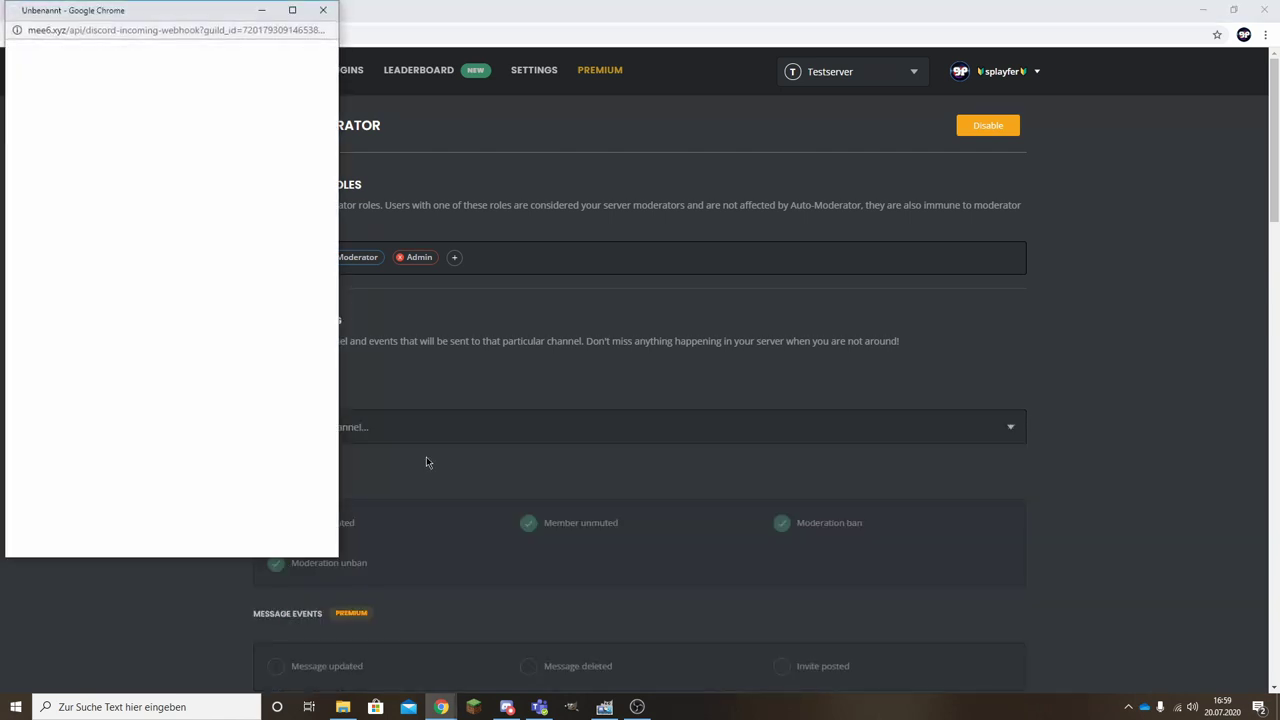
scroll(278, 458, "down", 1)
left_click(277, 457)
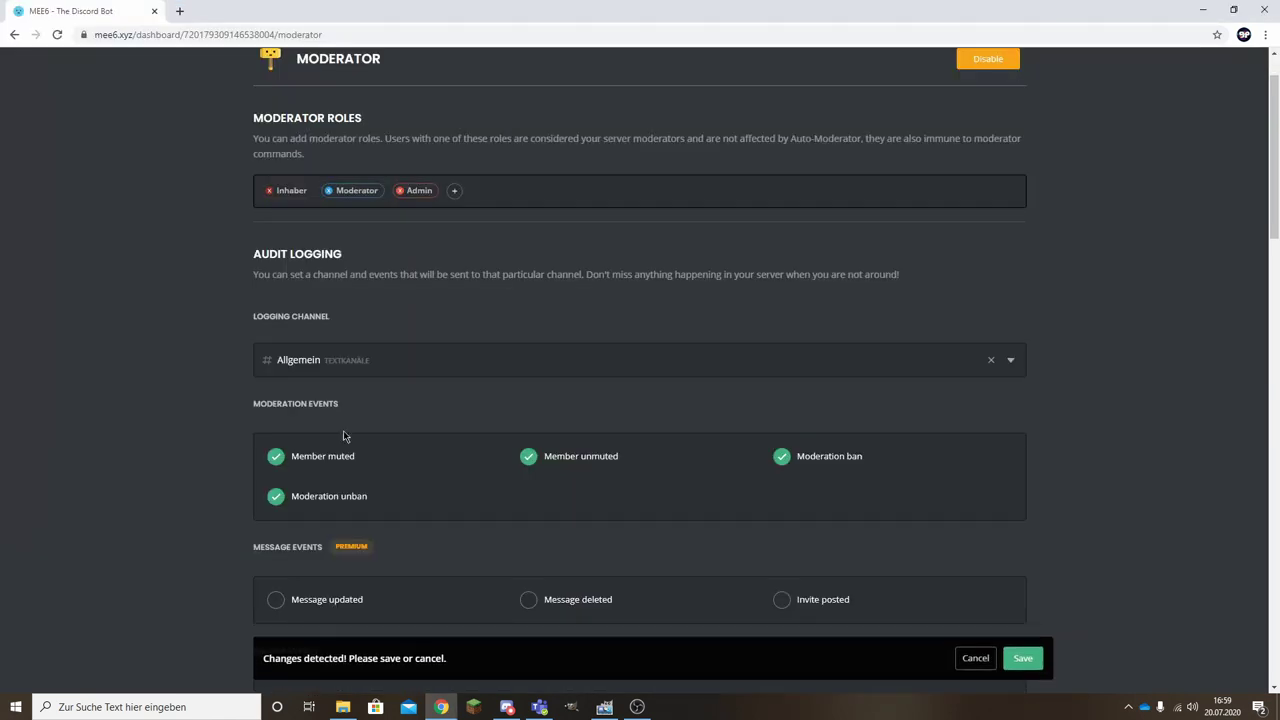
Try a premium message log event, dismiss the upsell, and leave nickname-change logging off.
scroll(344, 430, "down", 2)
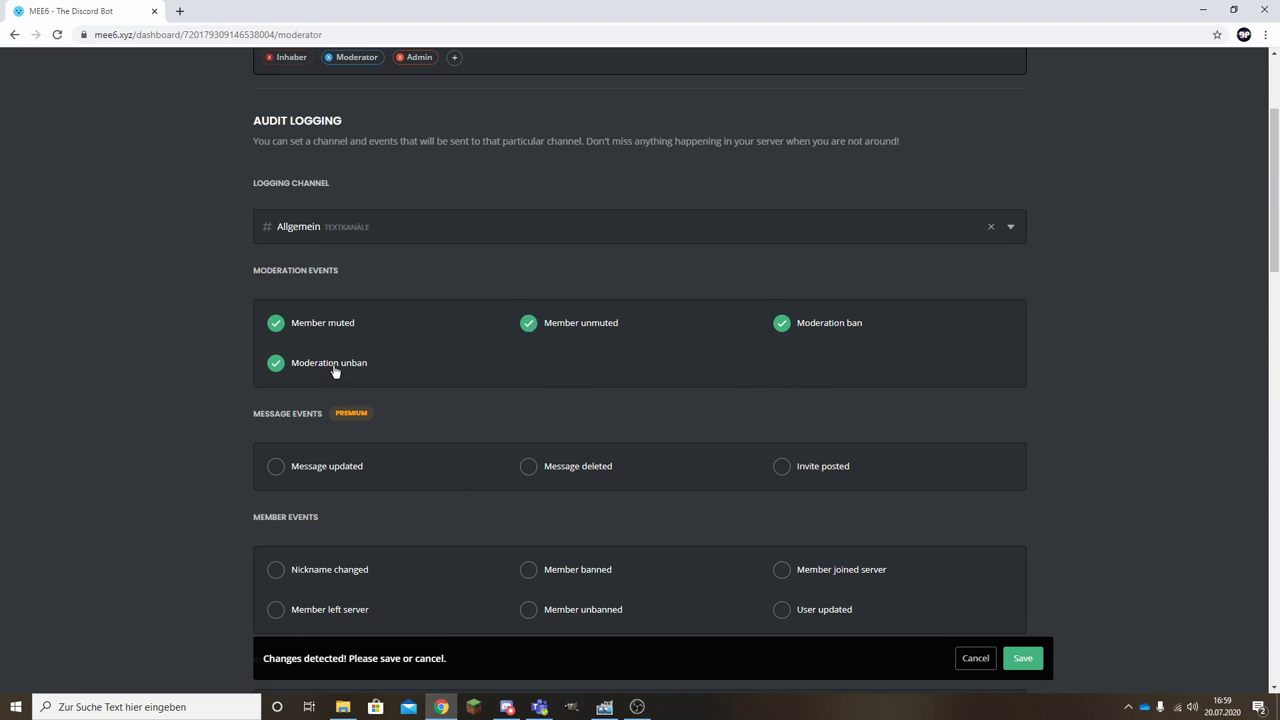
left_click(276, 466)
left_click(690, 471)
scroll(310, 426, "down", 1)
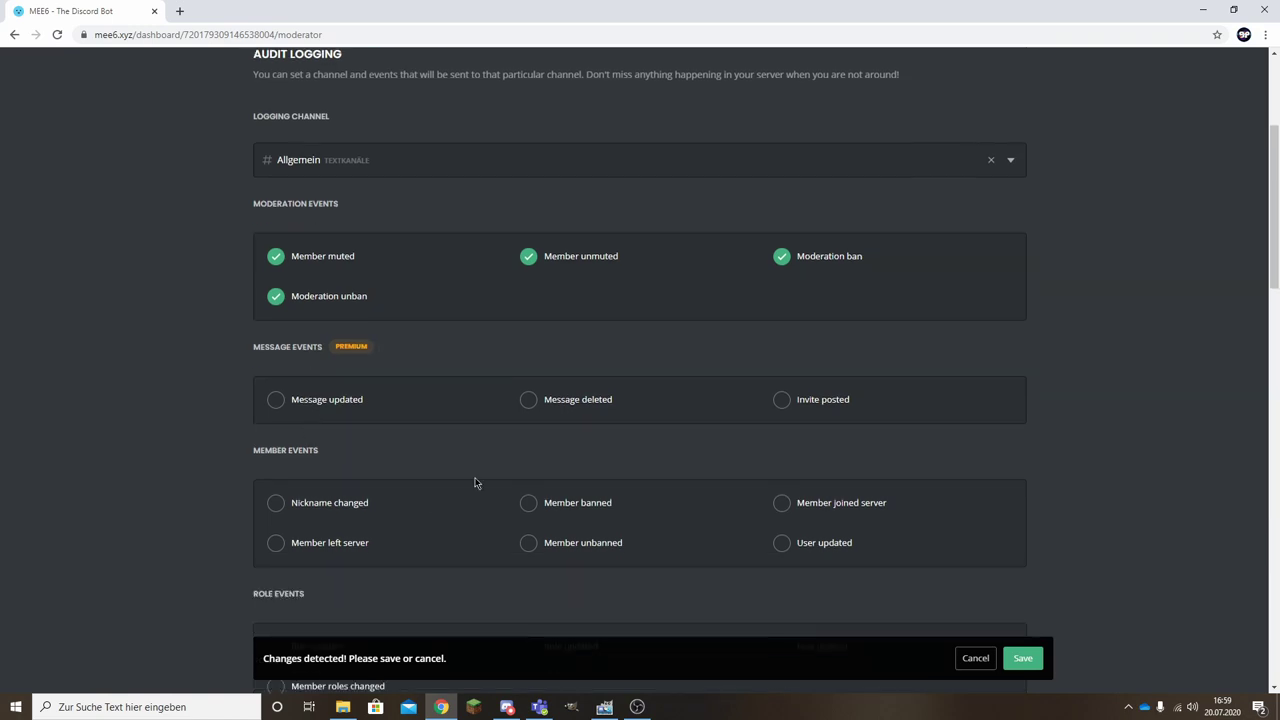
scroll(476, 482, "down", 2)
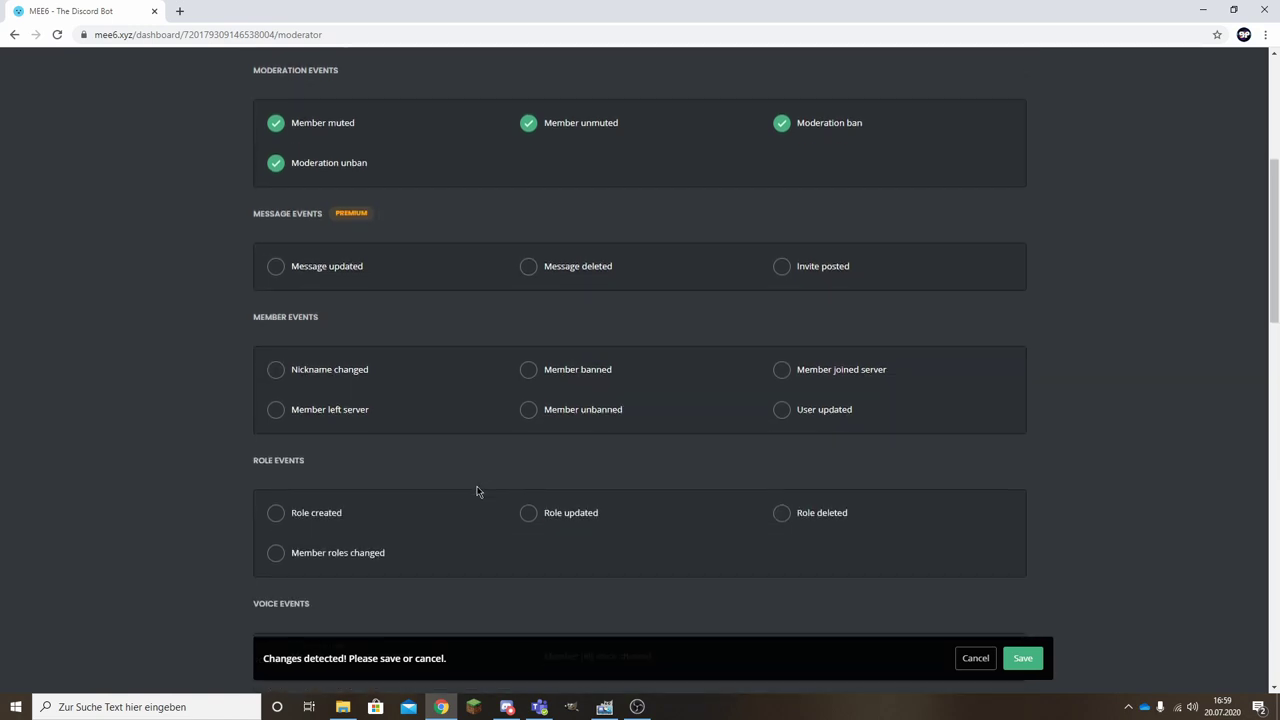
left_click(275, 370)
left_click(276, 371)
Review the remaining logging options and leave Ignored Channels empty.
scroll(300, 511, "down", 1)
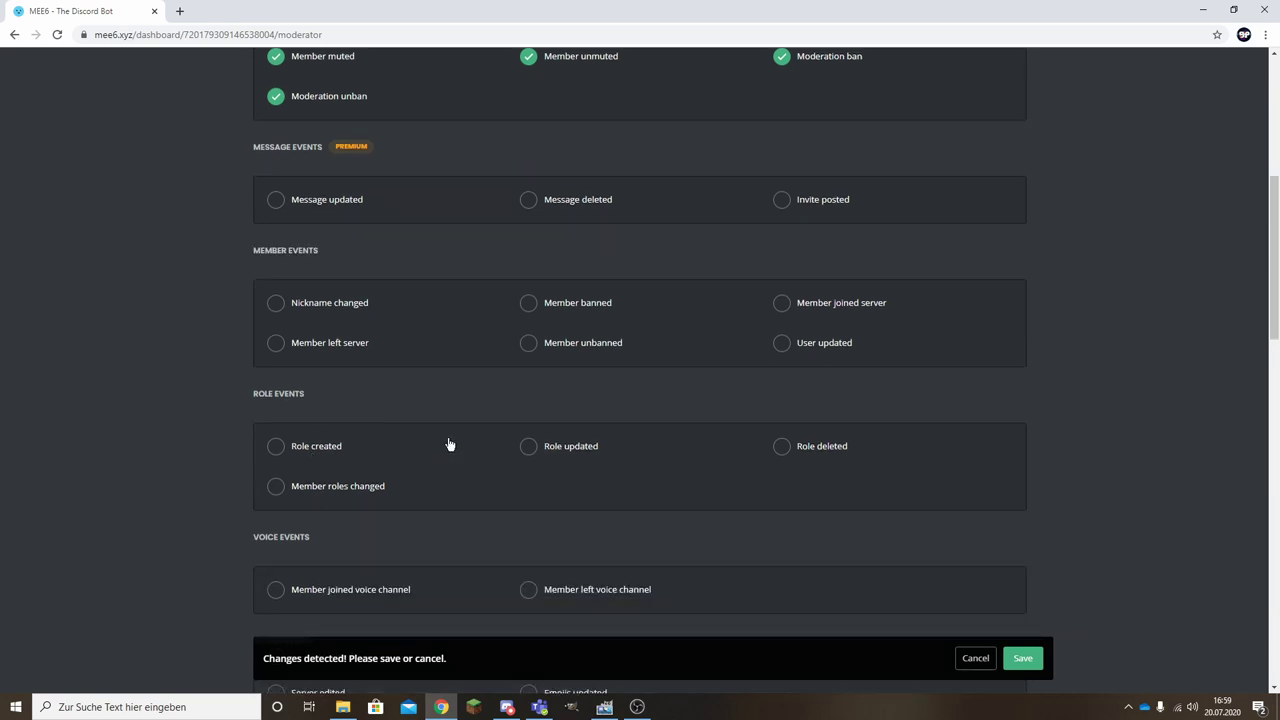
scroll(317, 490, "down", 2)
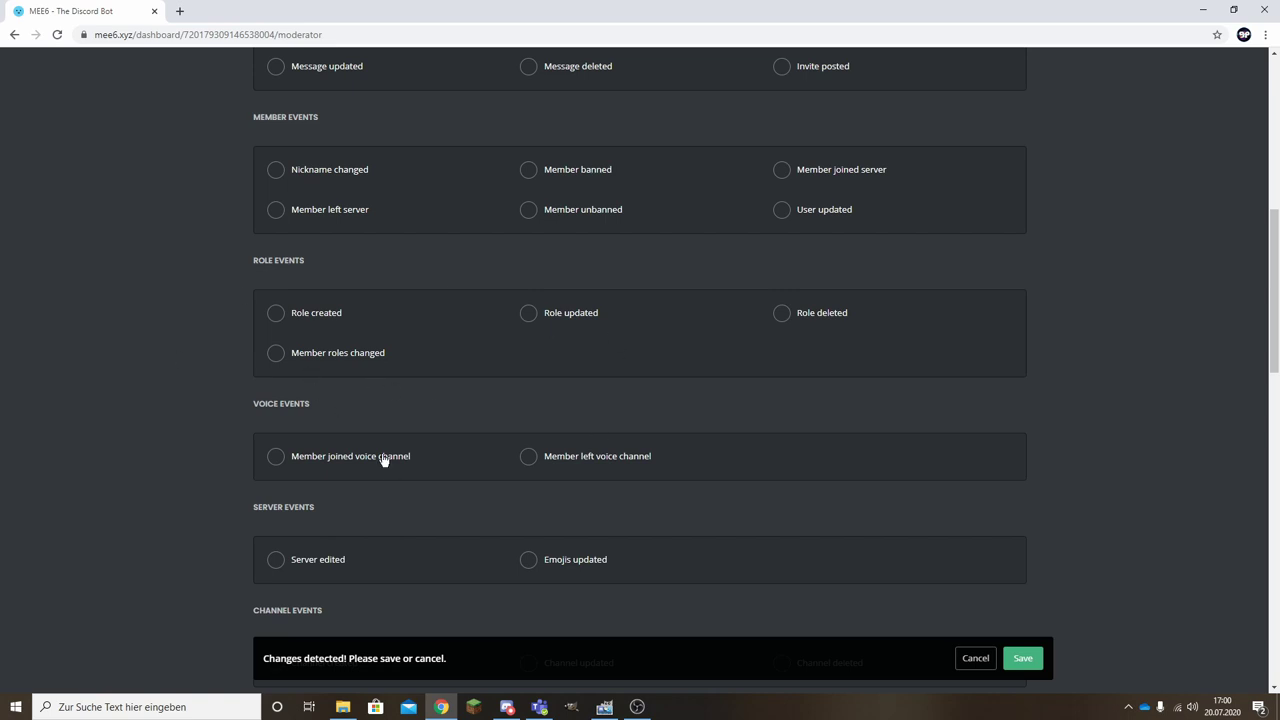
scroll(384, 457, "down", 1)
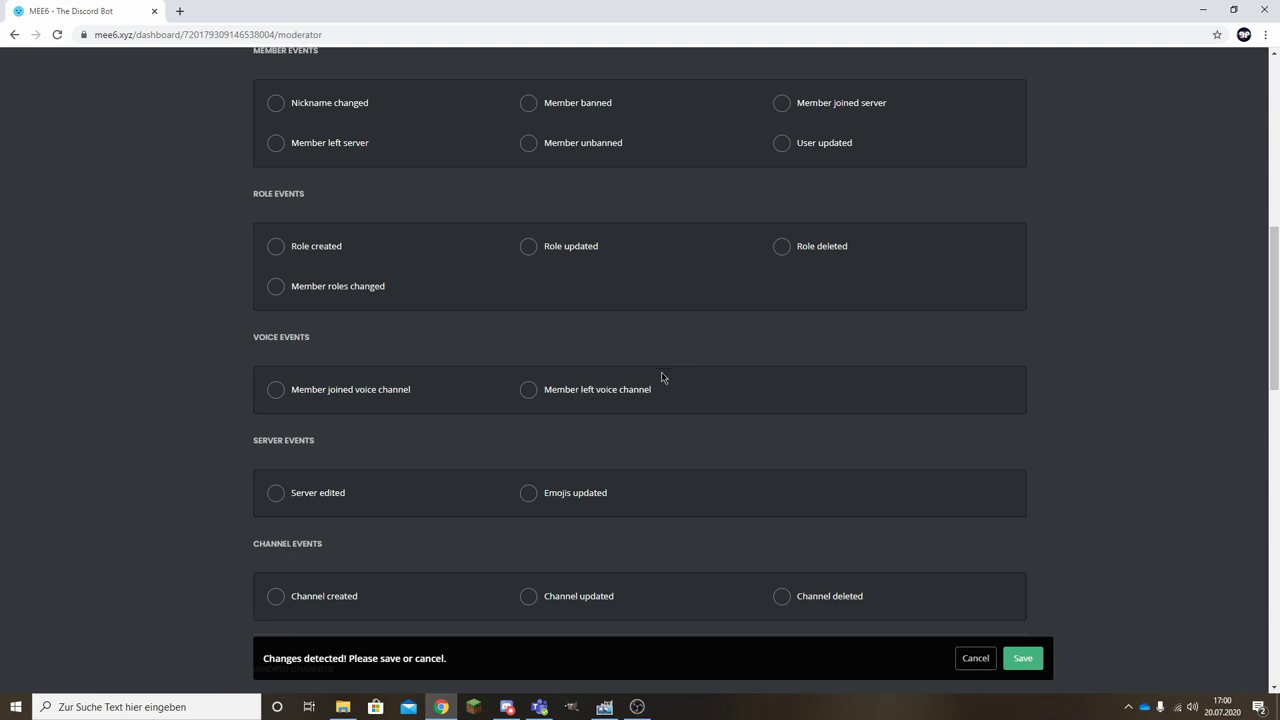
scroll(443, 457, "down", 2)
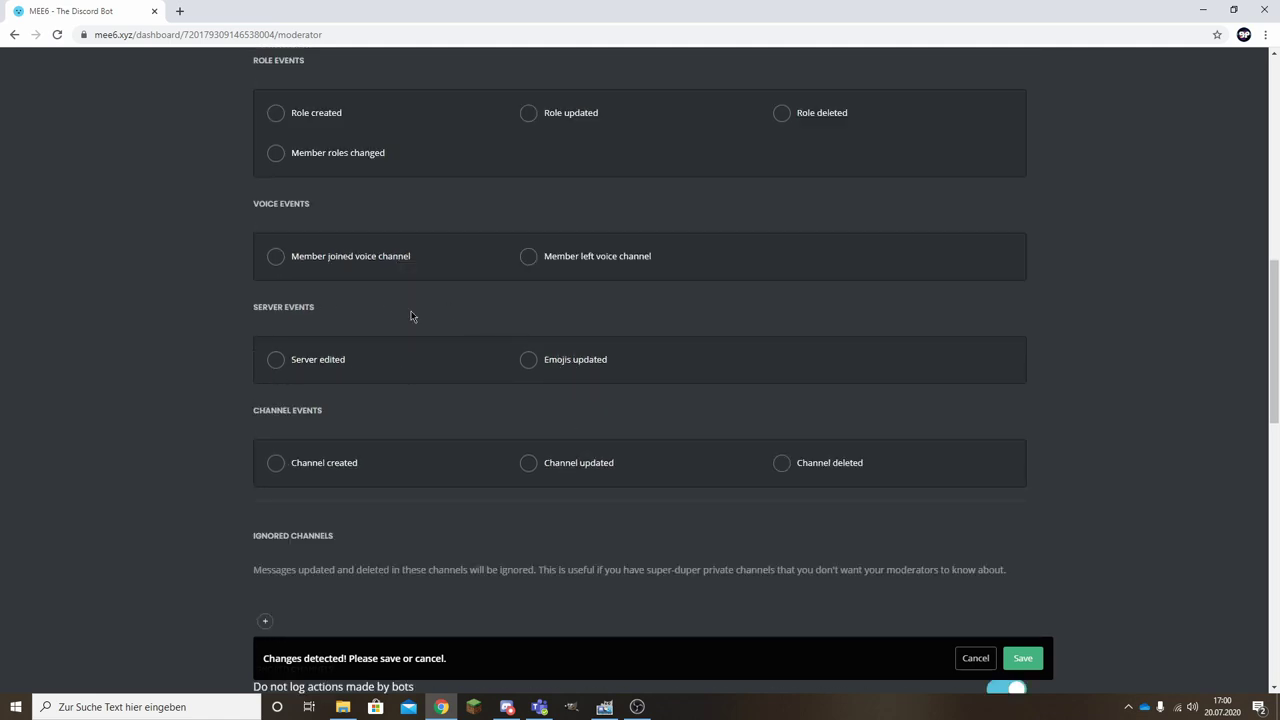
scroll(349, 394, "down", 1)
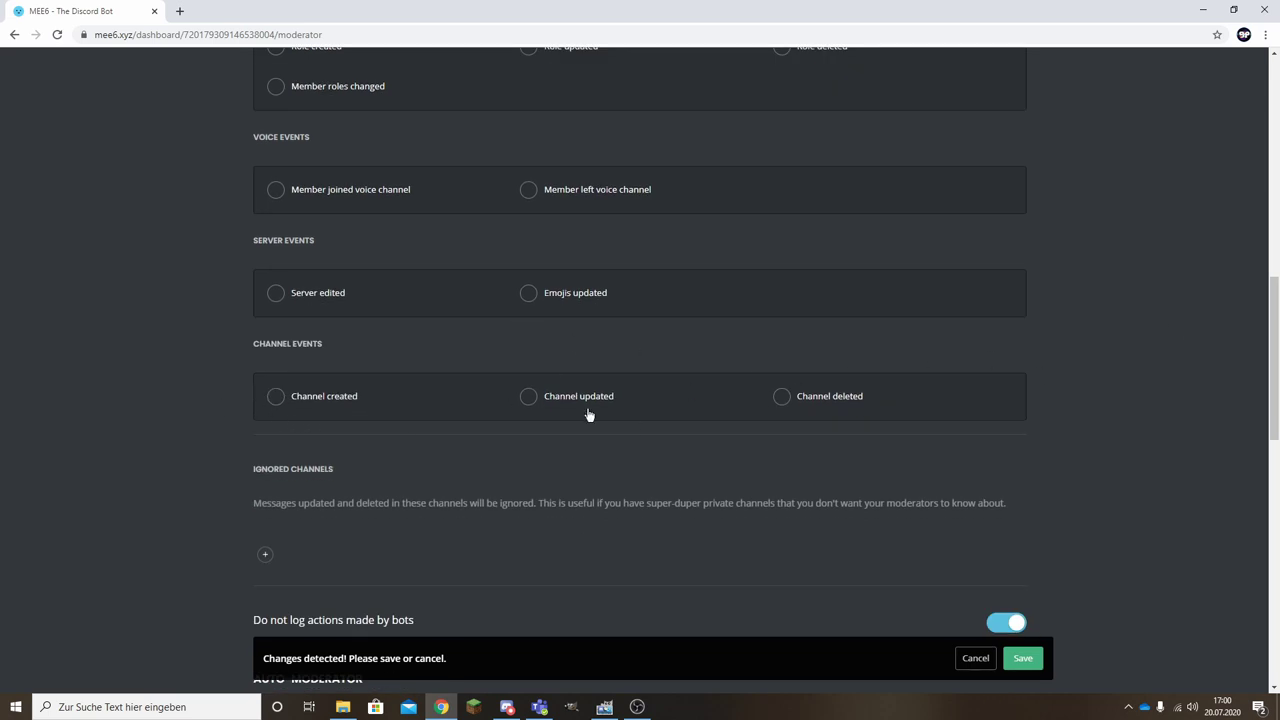
scroll(578, 442, "down", 2)
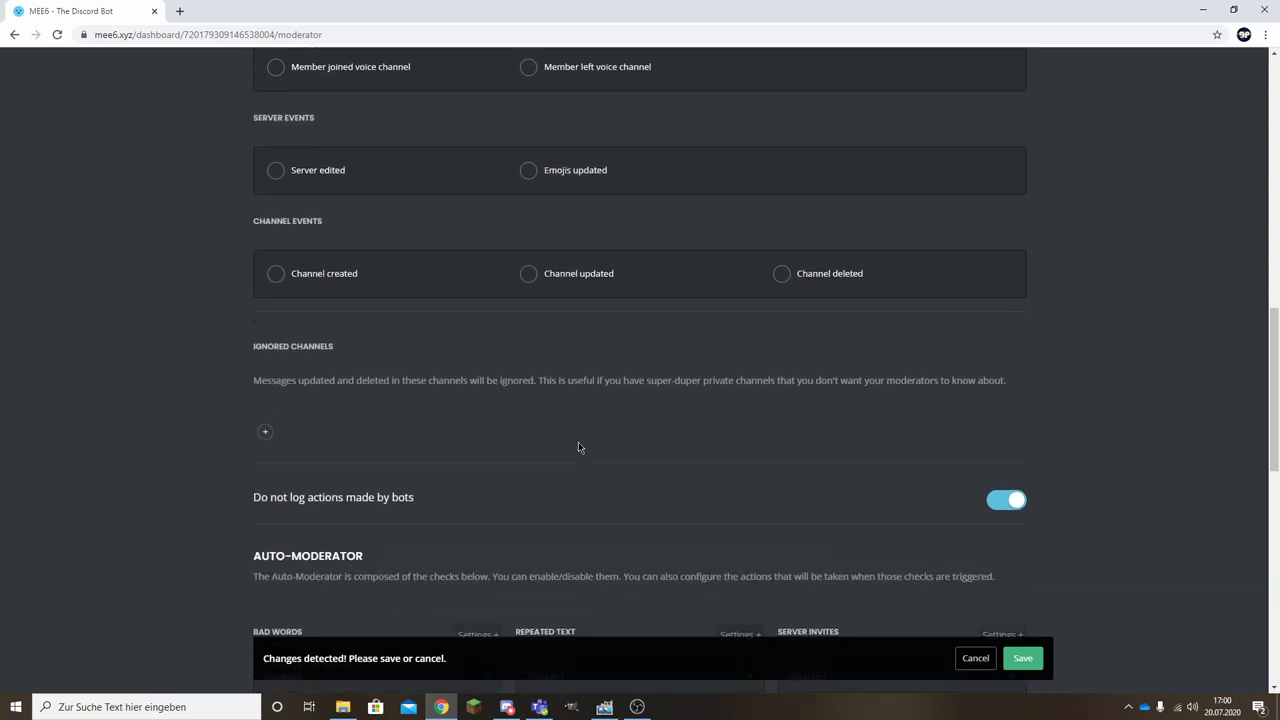
left_click(268, 423)
scroll(248, 533, "down", 1)
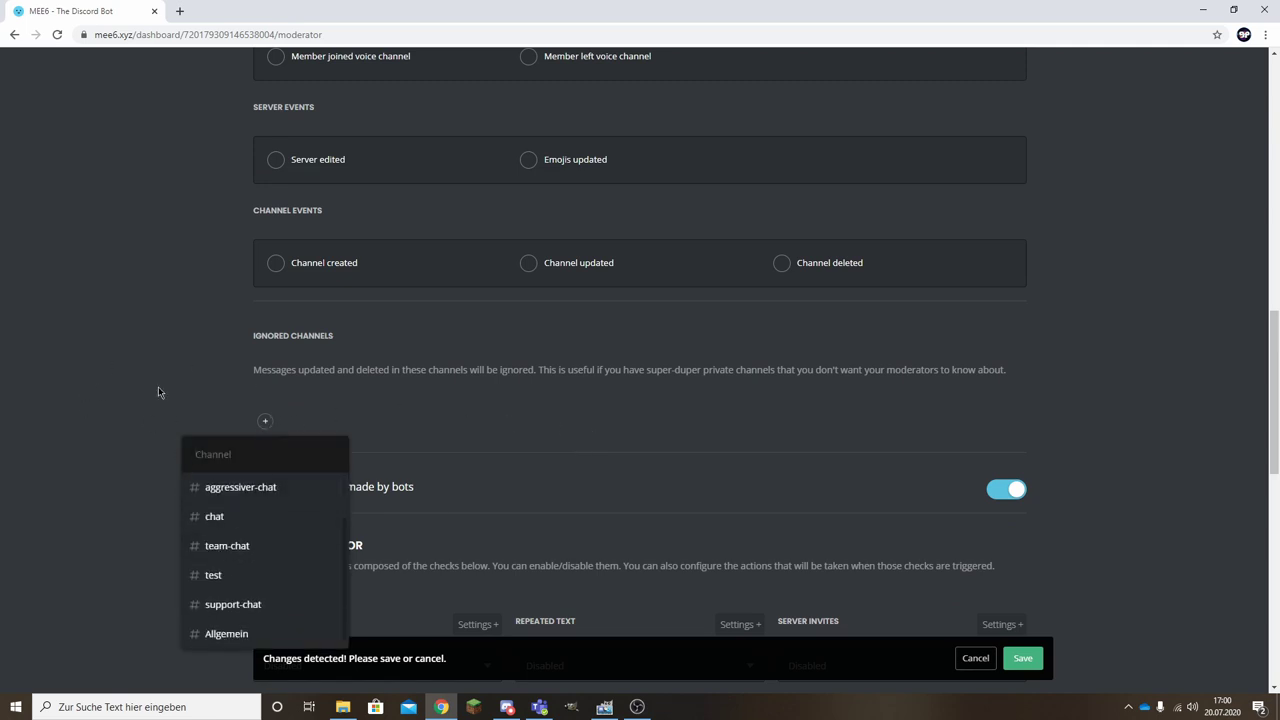
left_click(157, 390)
scroll(500, 495, "down", 1)
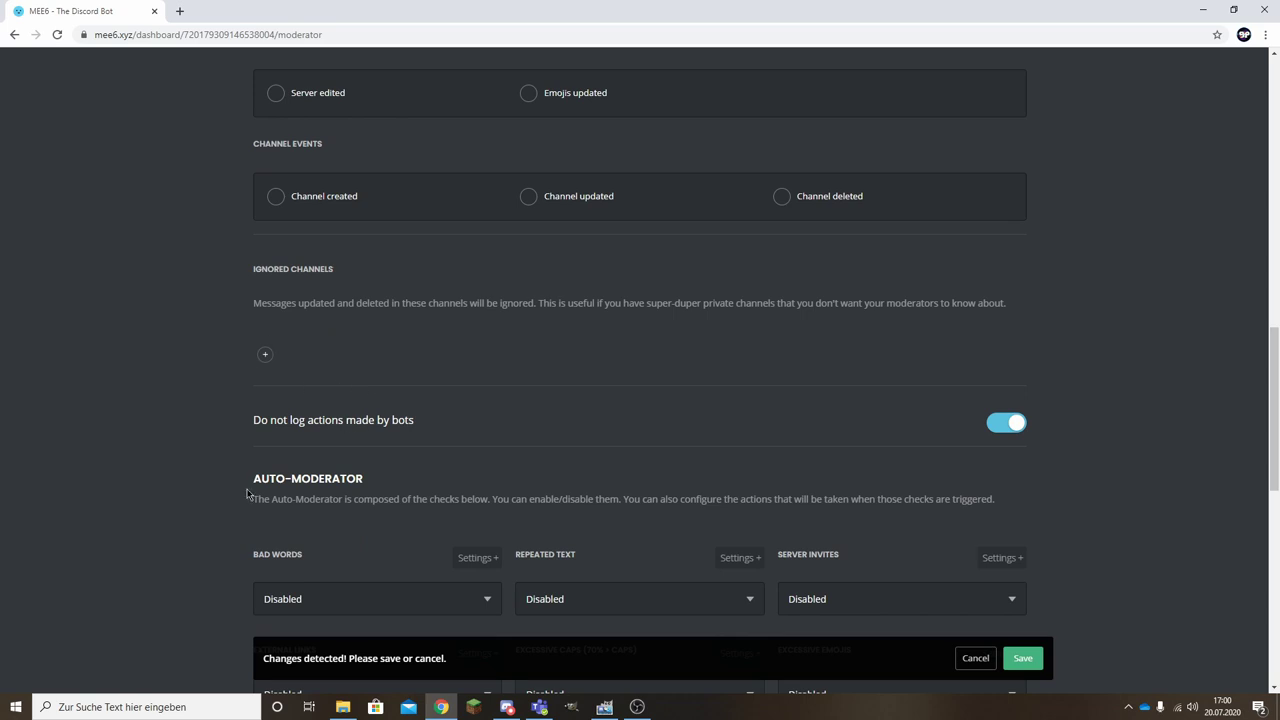
scroll(509, 289, "down", 3)
left_click_drag(248, 493, 565, 298)
left_click(565, 298)
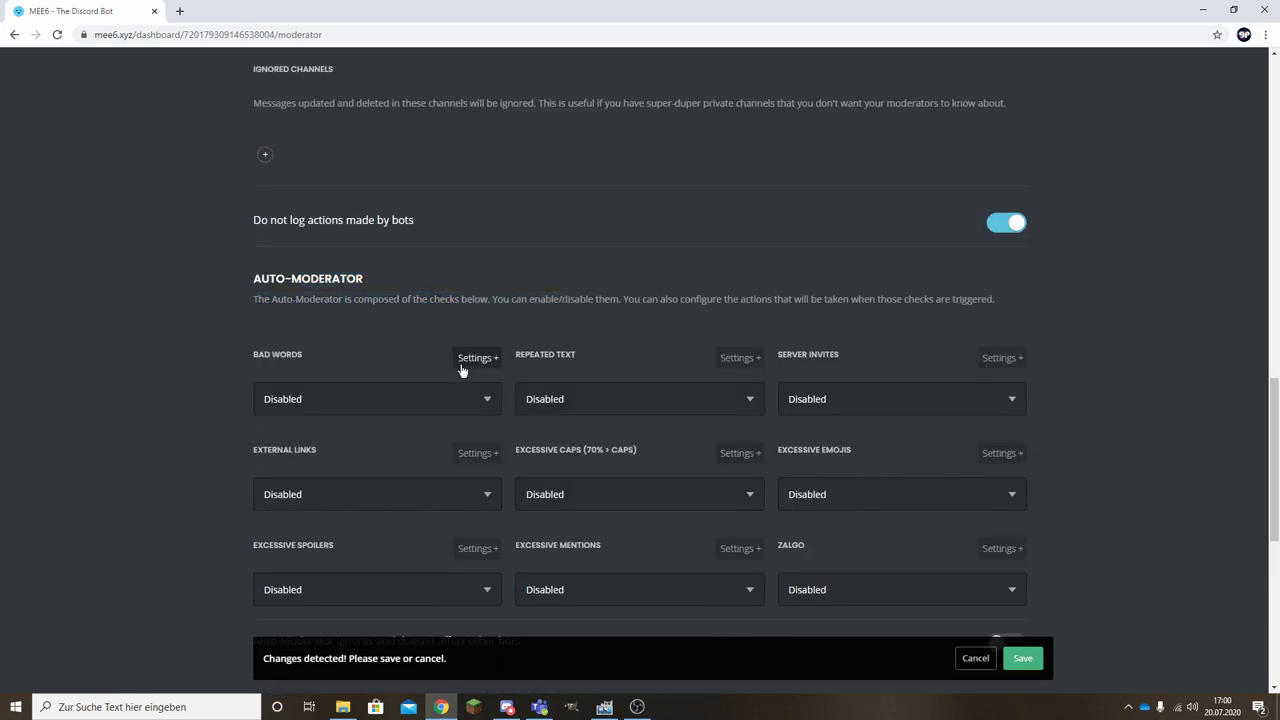
left_click(466, 402)
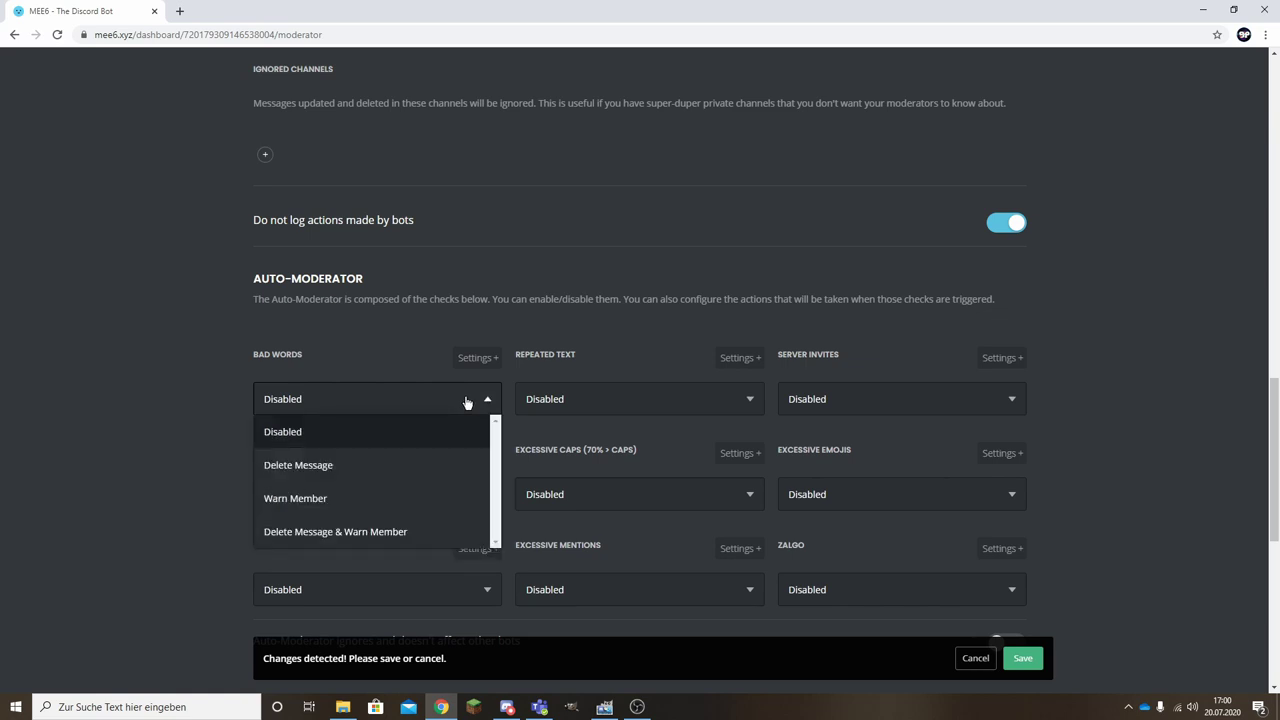
left_click(466, 401)
triple_click(262, 356)
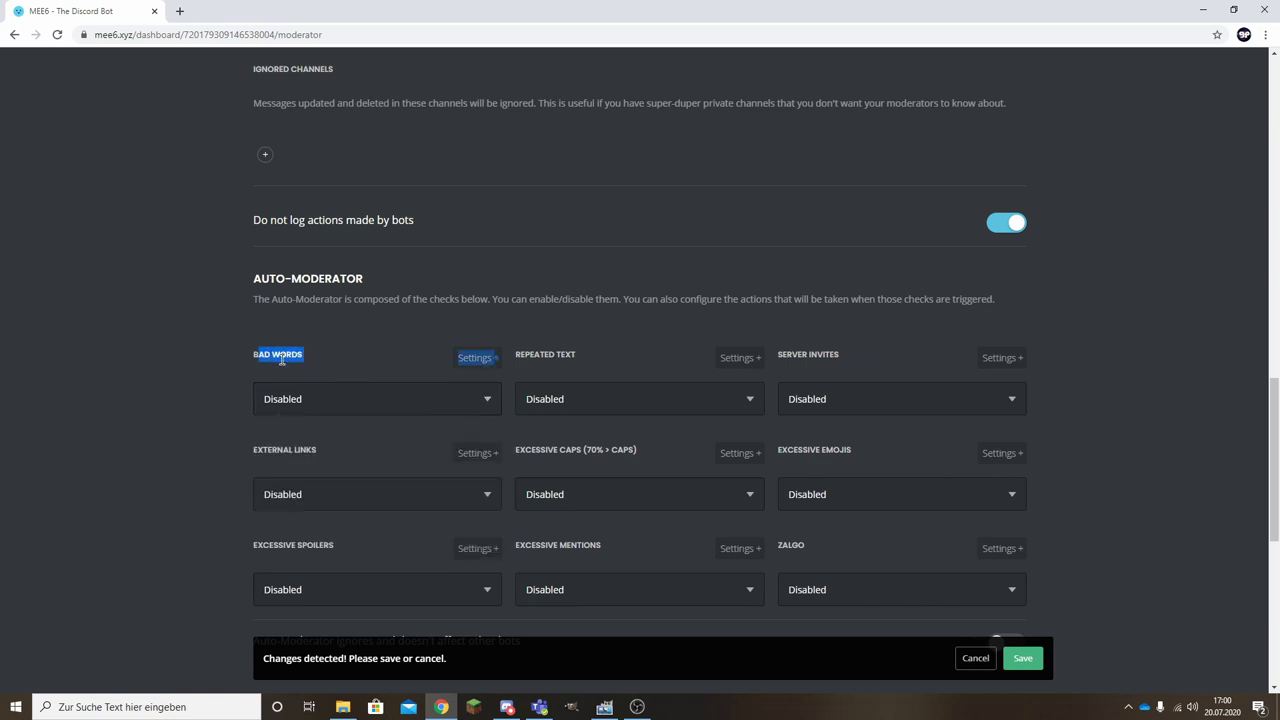
left_click(284, 357)
scroll(415, 408, "down", 1)
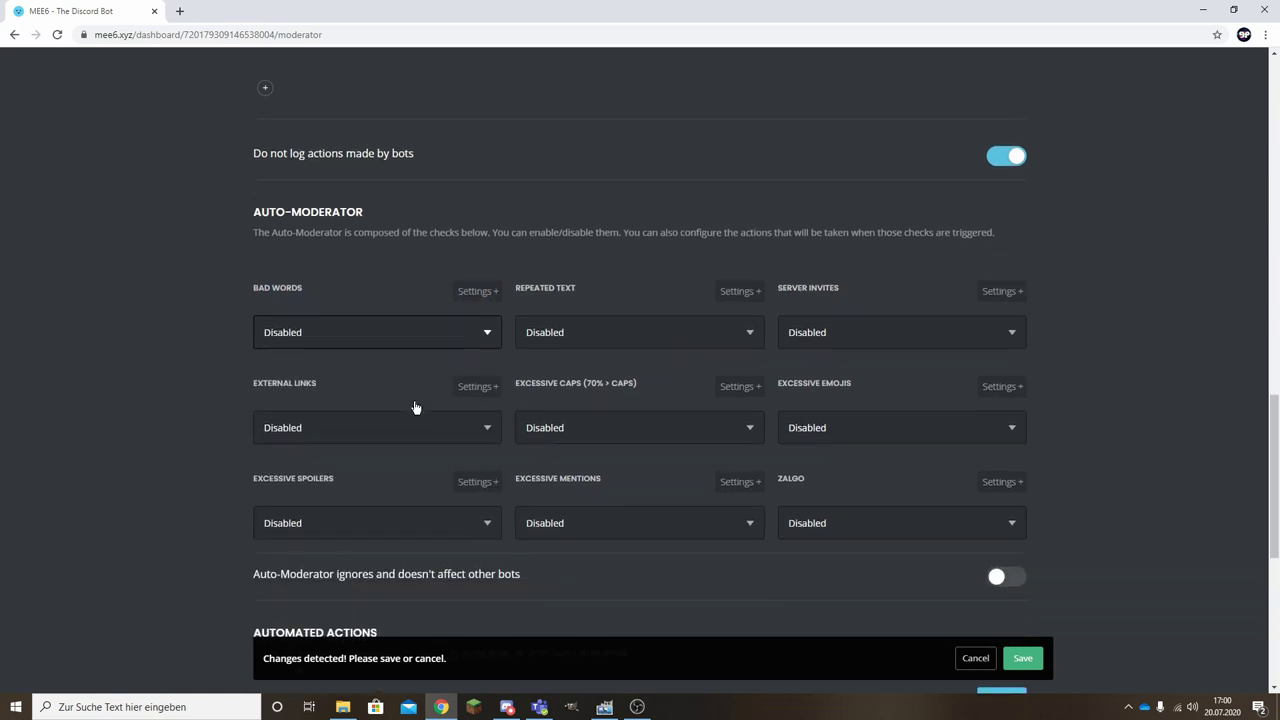
scroll(367, 403, "down", 1)
left_click(285, 365)
left_click(300, 370)
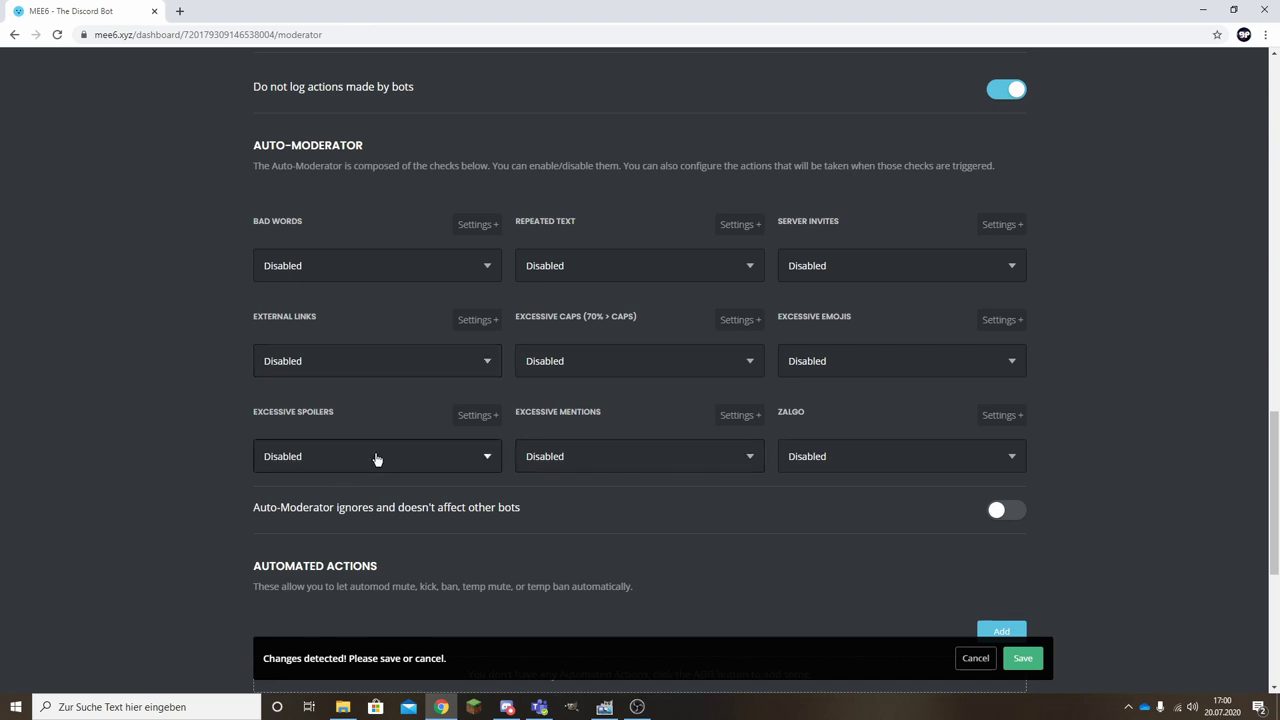
left_click(851, 370)
left_click(853, 370)
left_click(853, 265)
left_click(853, 265)
scroll(650, 363, "down", 4)
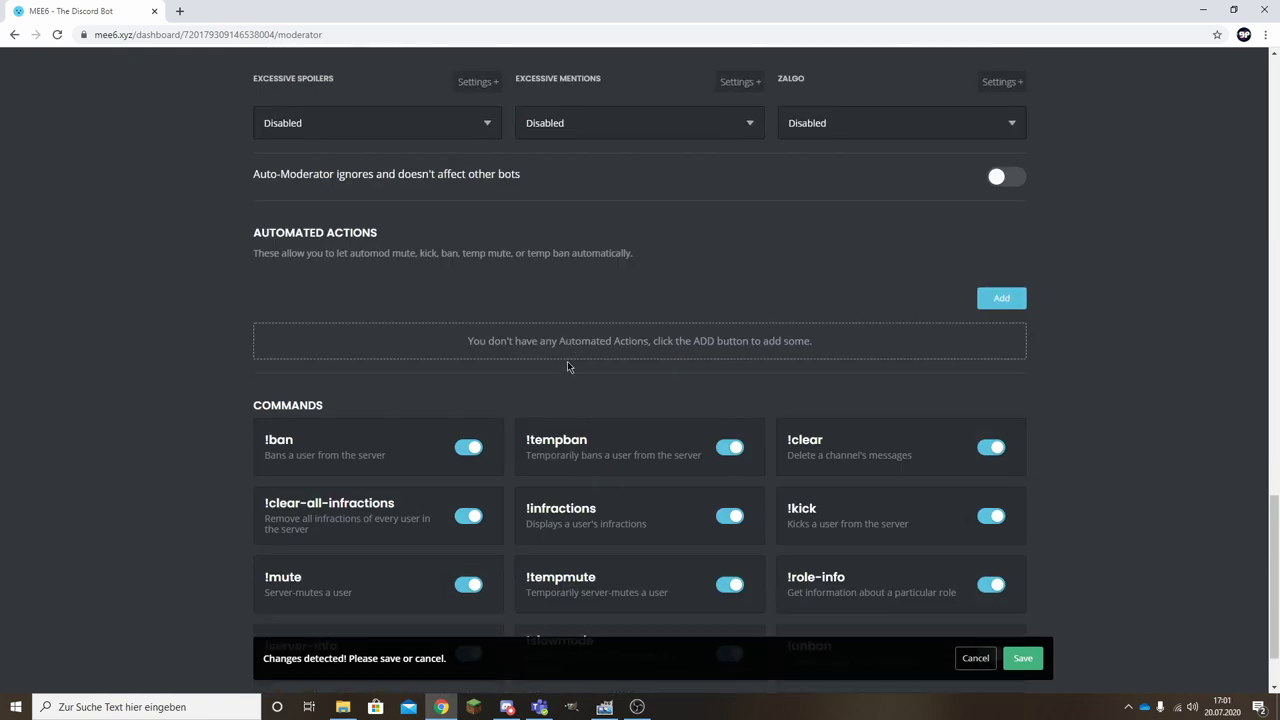
Save the Moderator plugin settings, leaving every listed command enabled.
scroll(565, 470, "down", 1)
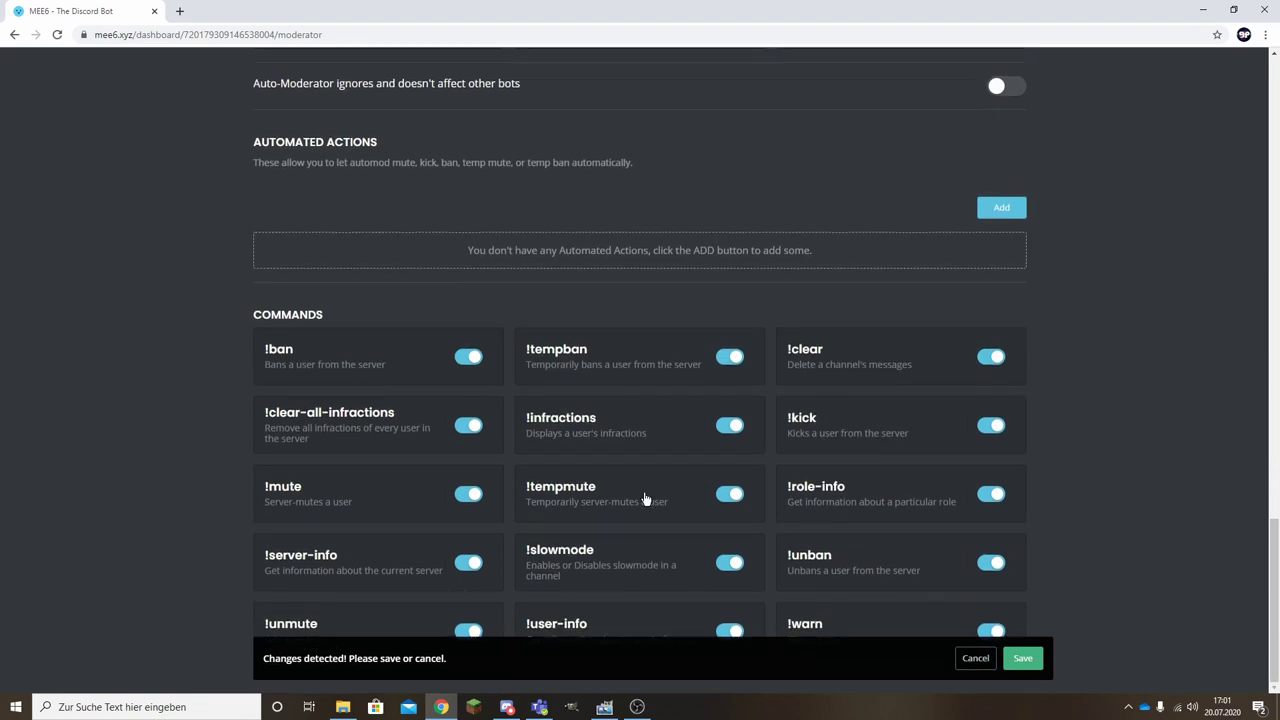
left_click(1024, 660)
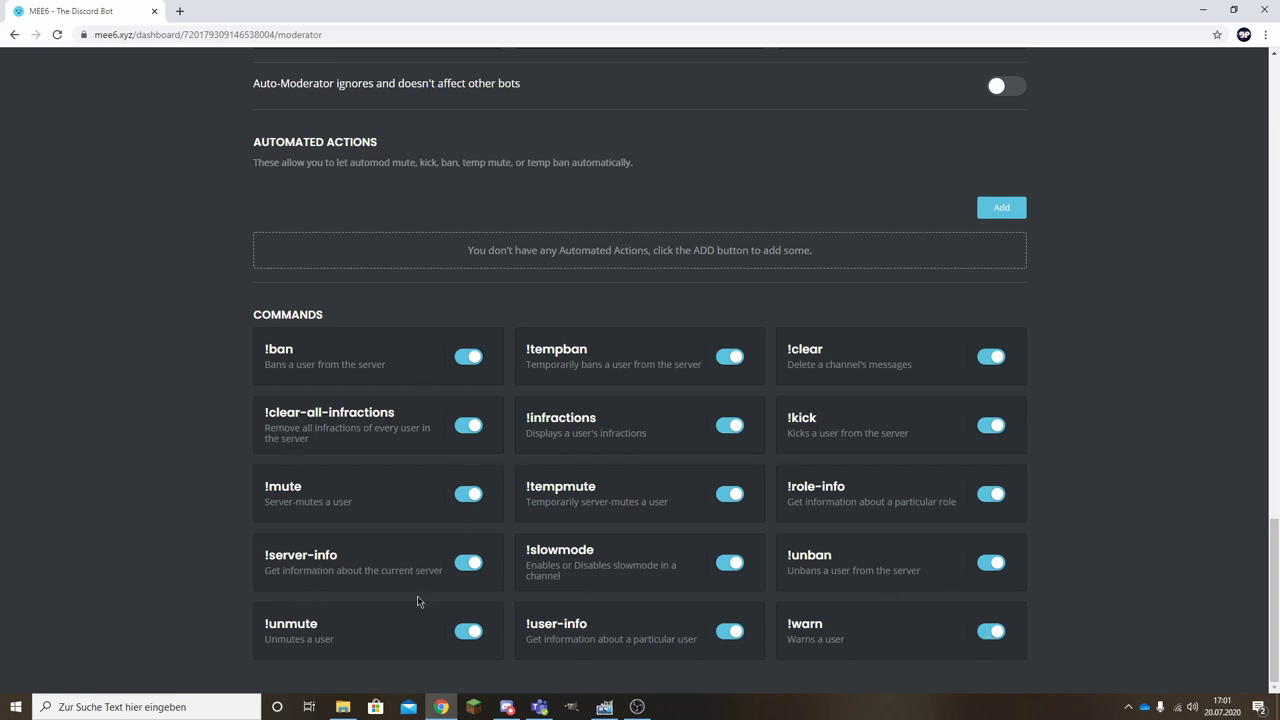
scroll(529, 563, "up", 3)
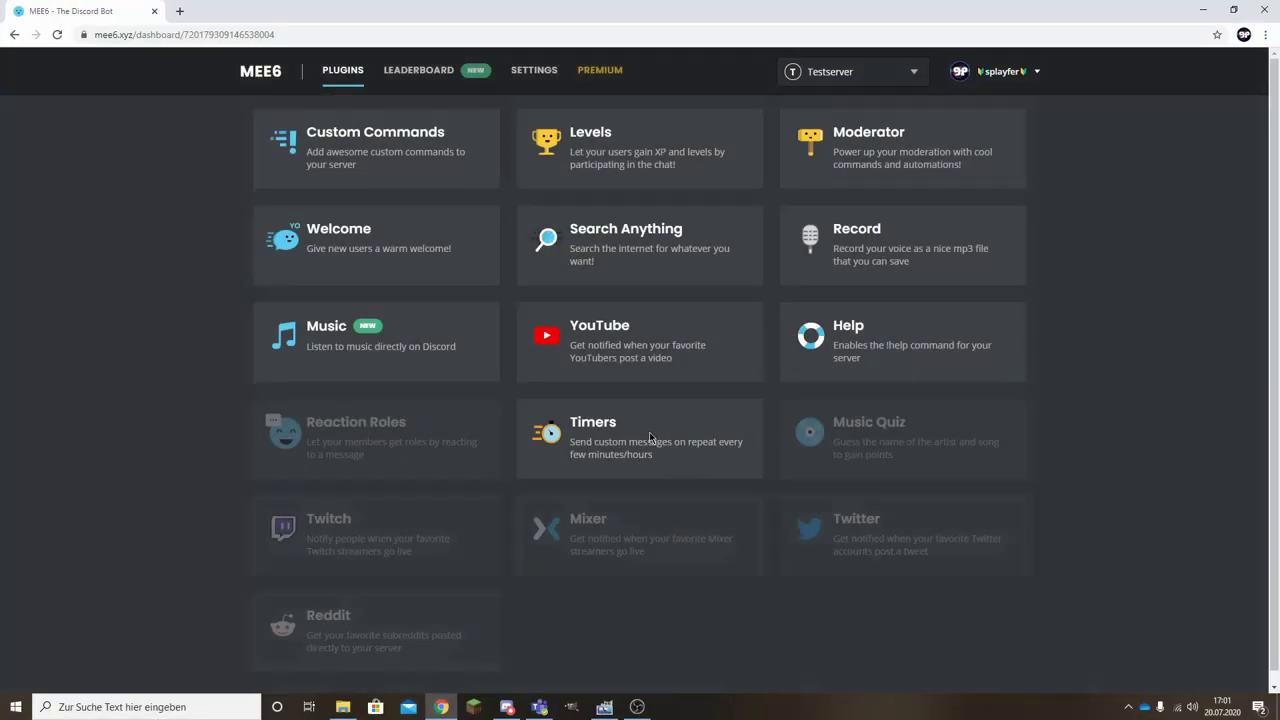
Enable the Timers plugin and start a new timer.
left_click(649, 437)
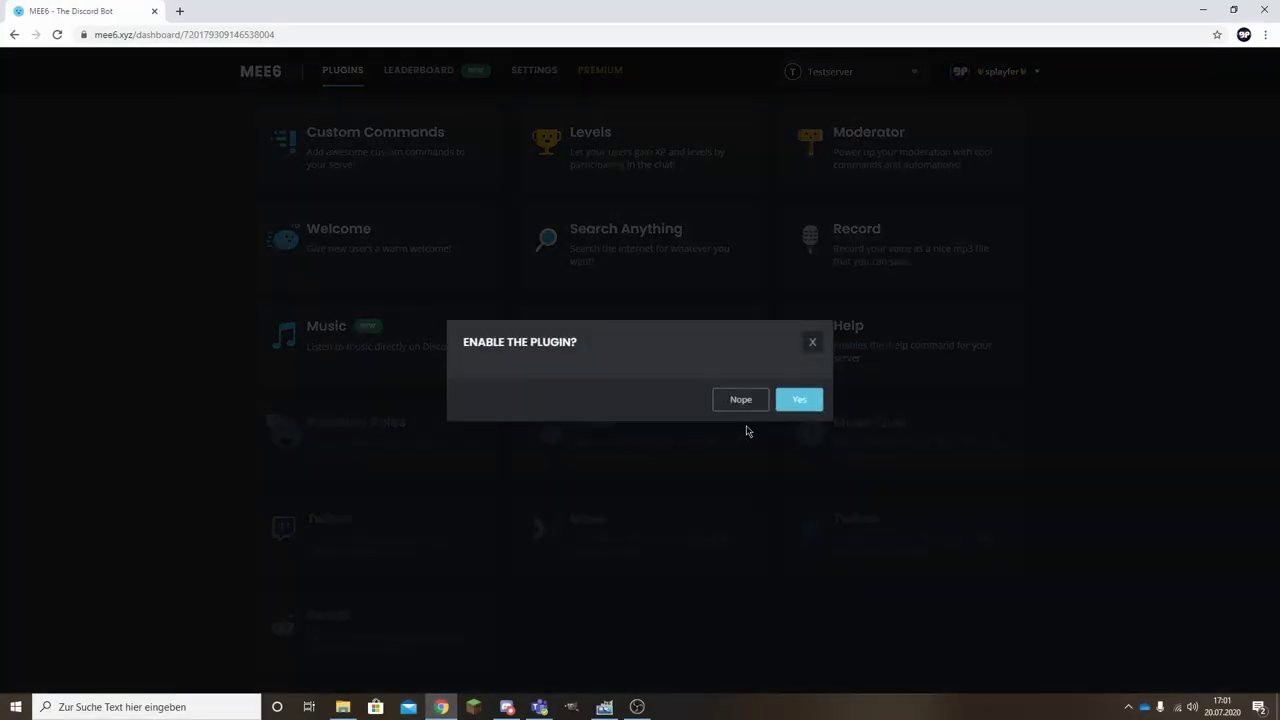
left_click(800, 398)
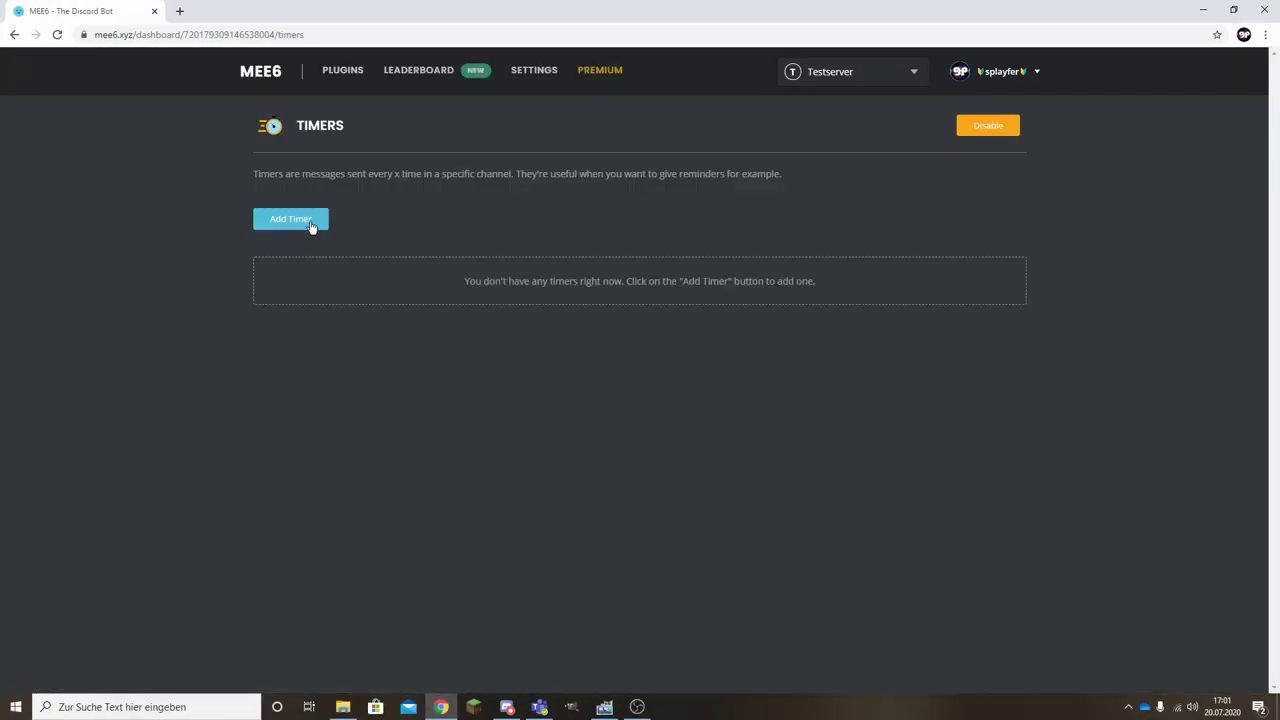
left_click(305, 224)
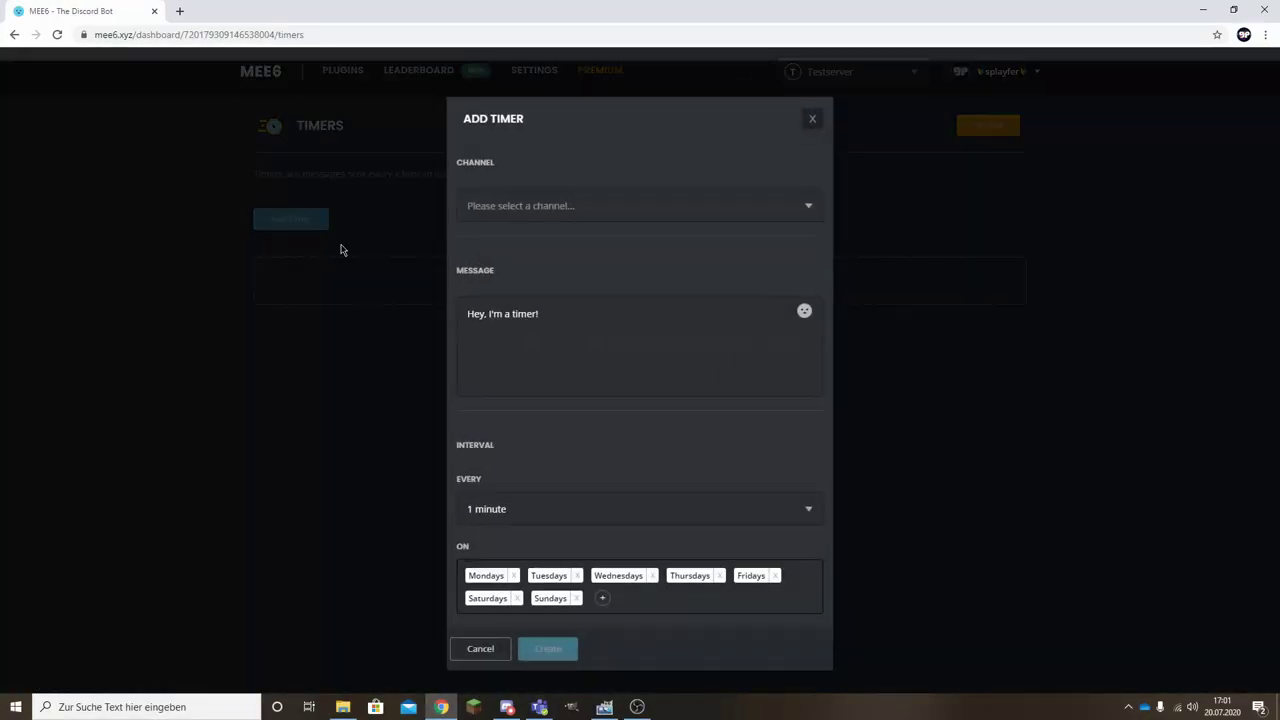
left_click(608, 207)
left_click(563, 215)
Reopen the new timer form and set its channel to #test.
left_click_drag(602, 323, 271, 337)
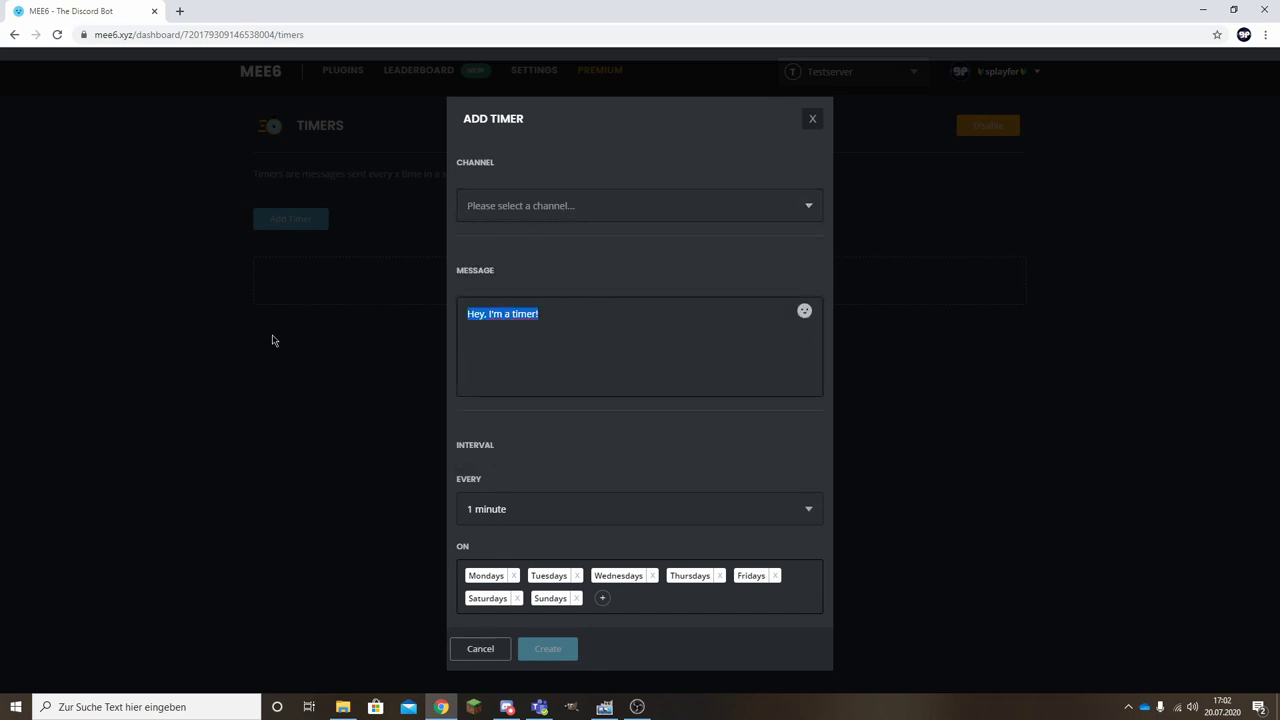
left_click(271, 337)
left_click(292, 222)
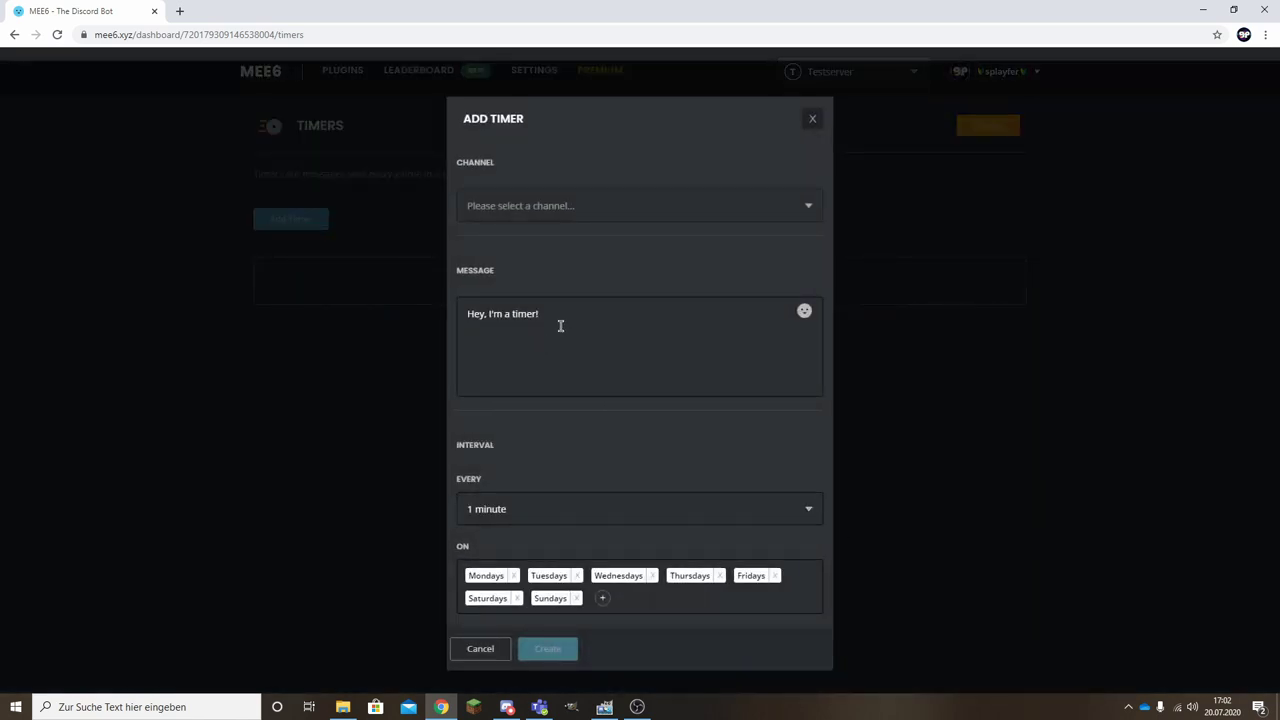
left_click_drag(560, 326, 437, 326)
left_click(437, 326)
left_click(291, 222)
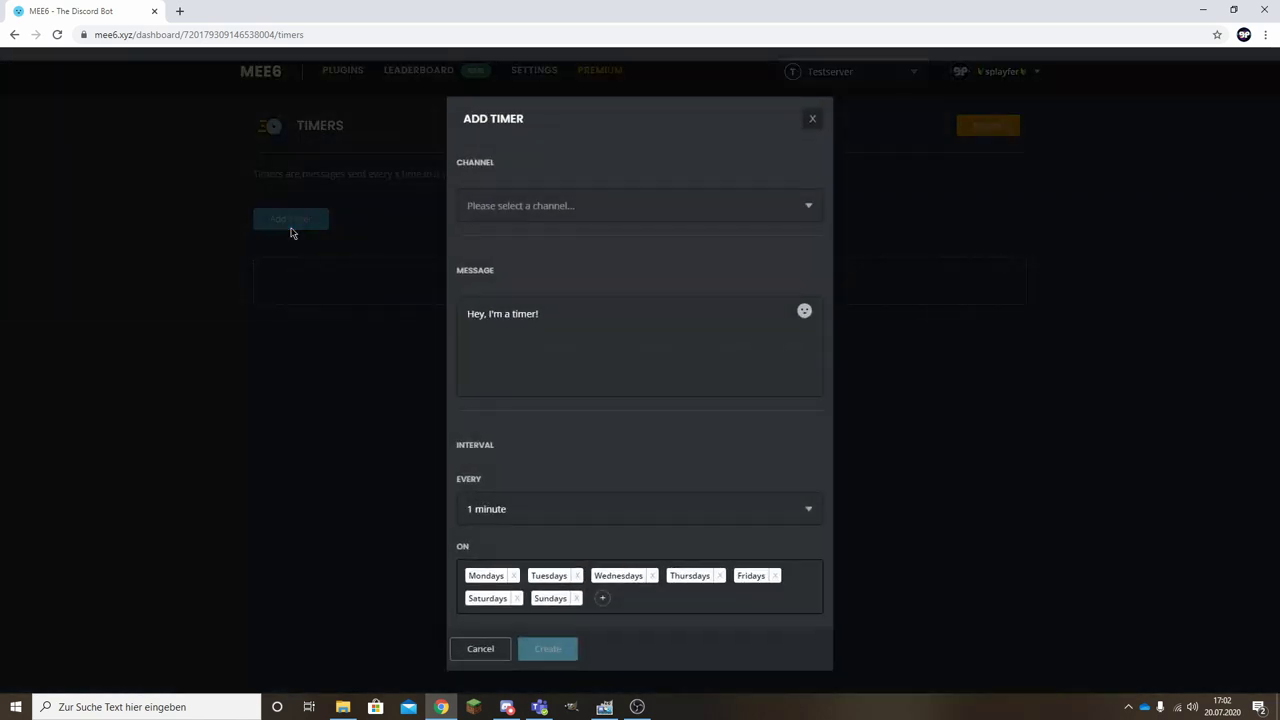
left_click(575, 210)
left_click(514, 271)
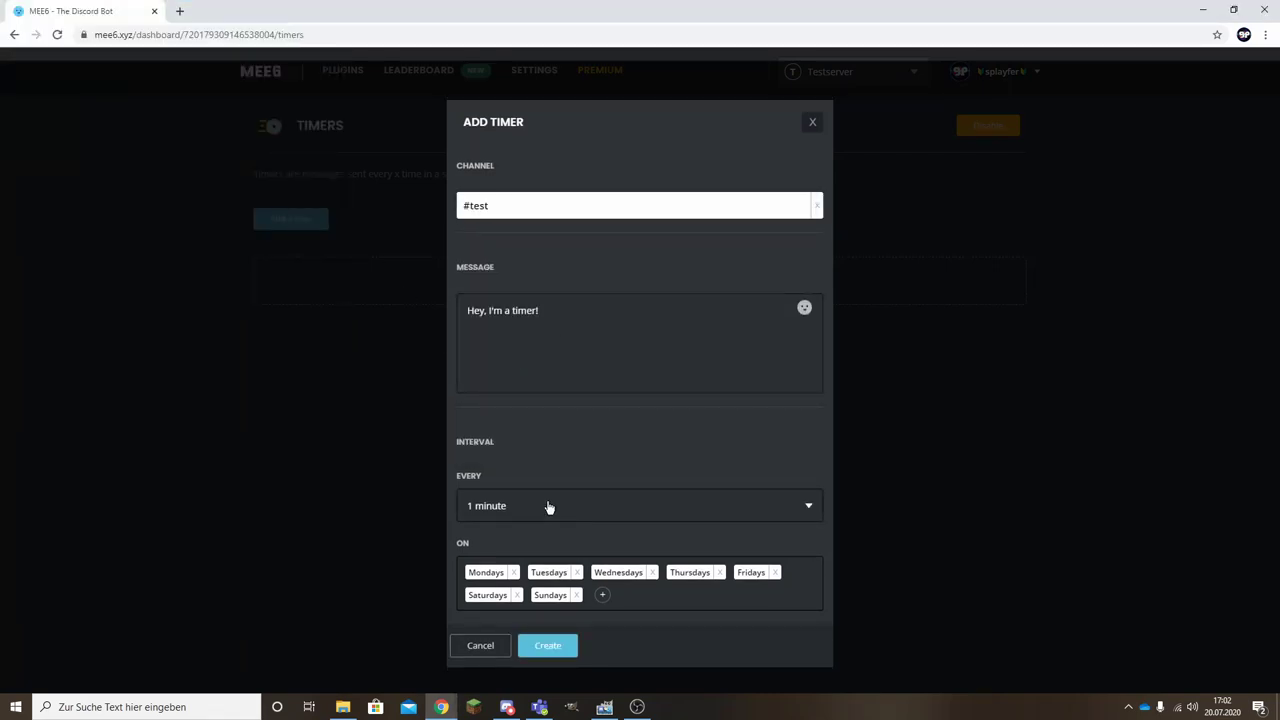
Keep the timer's 1-minute interval and all-days schedule without adding days.
scroll(550, 506, "down", 1)
scroll(548, 427, "down", 1)
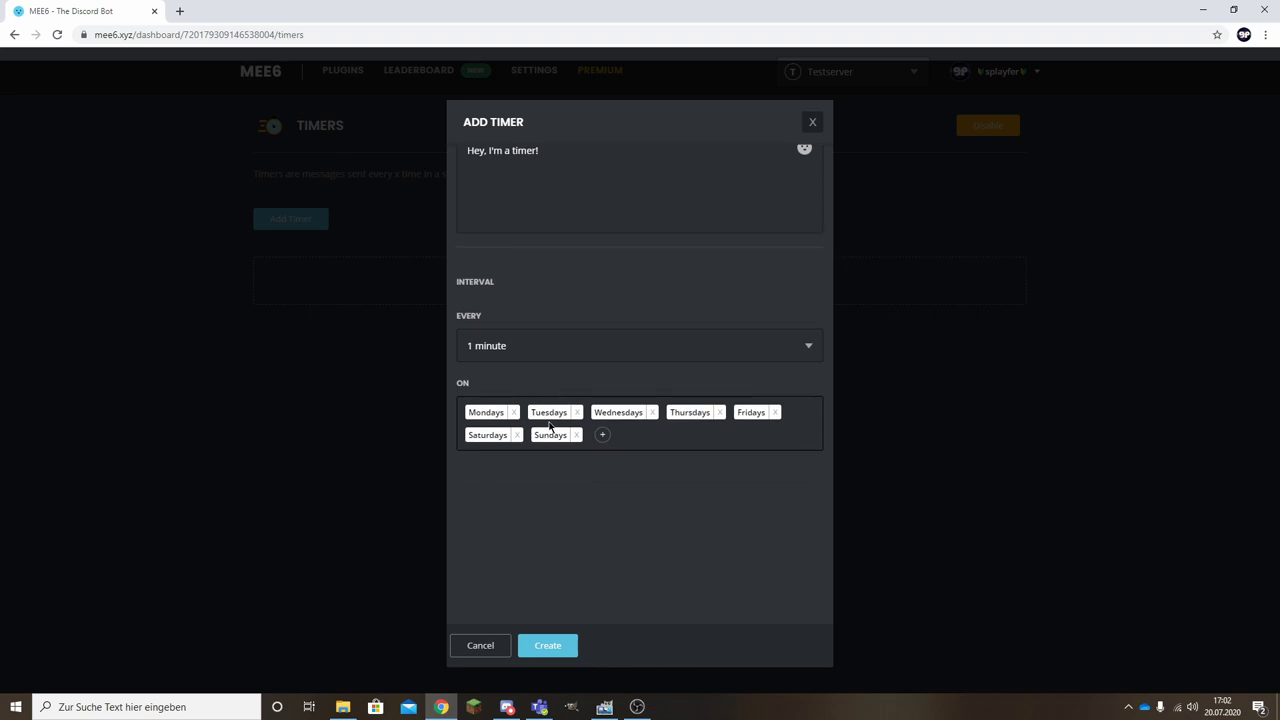
left_click(605, 438)
left_click(621, 438)
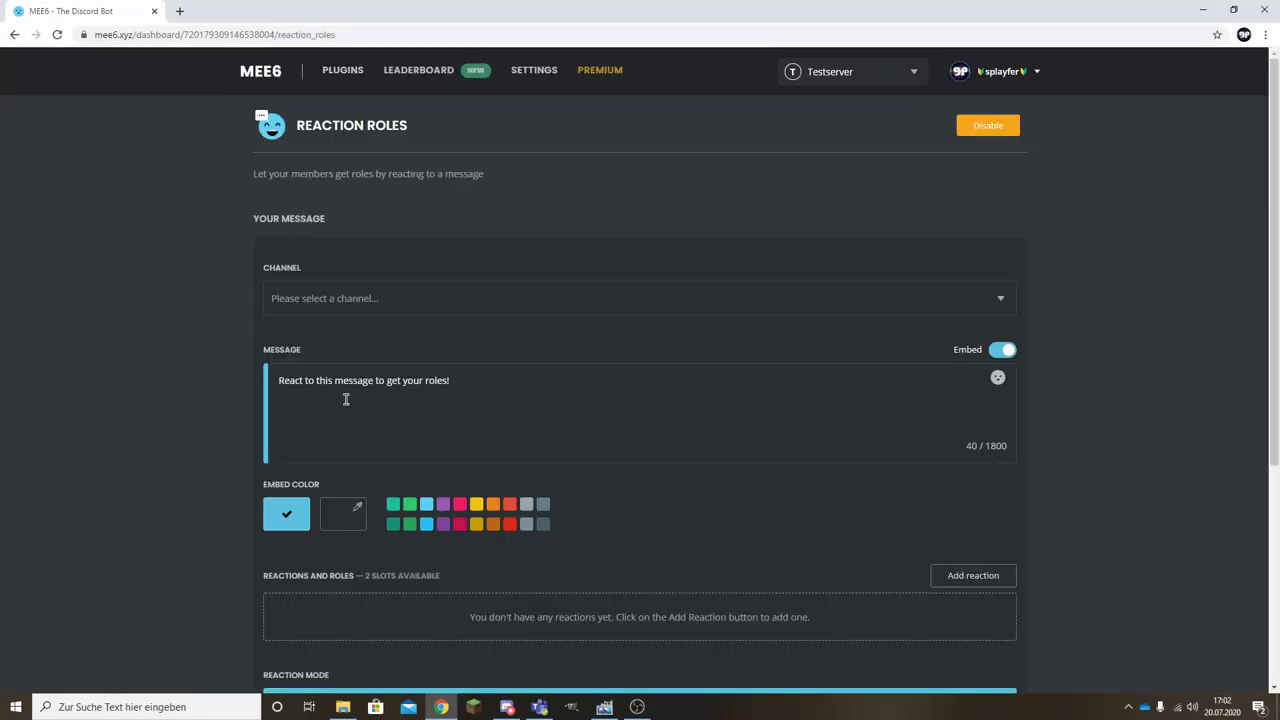
Post the reaction-role message in support-chat with the text 'Werde der Co-Inhaber!'.
scroll(494, 406, "down", 1)
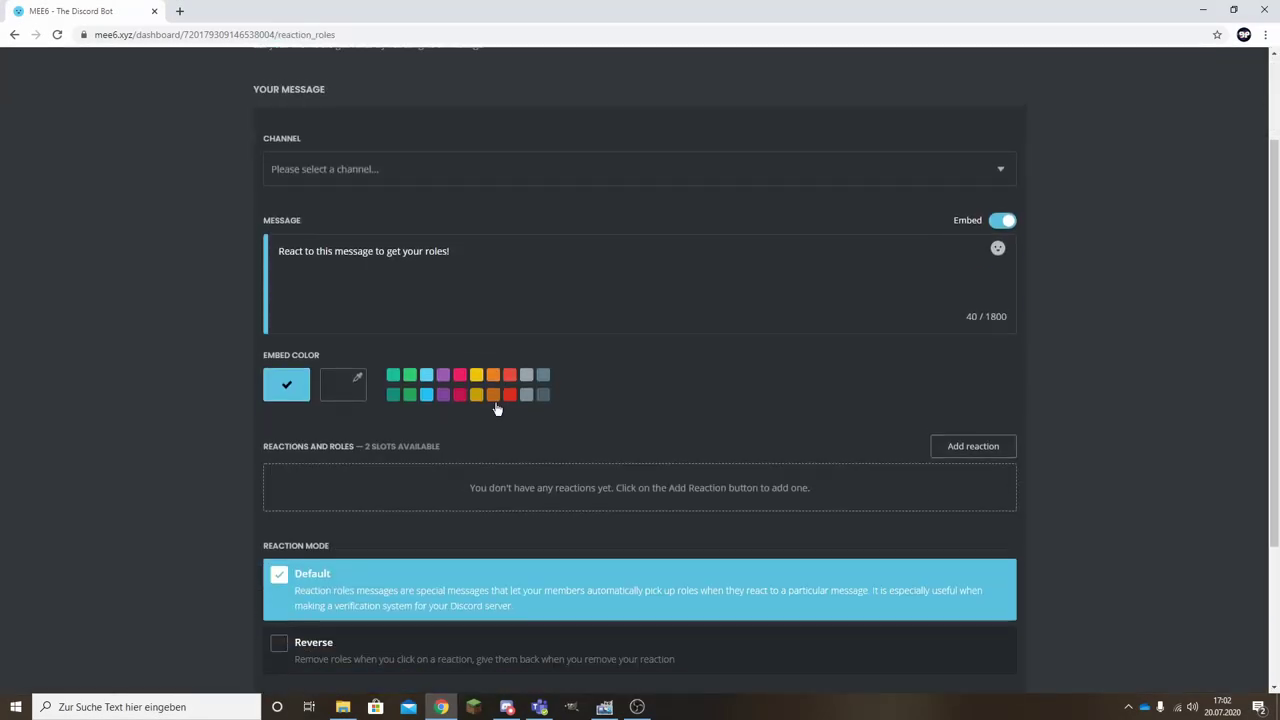
scroll(494, 406, "up", 1)
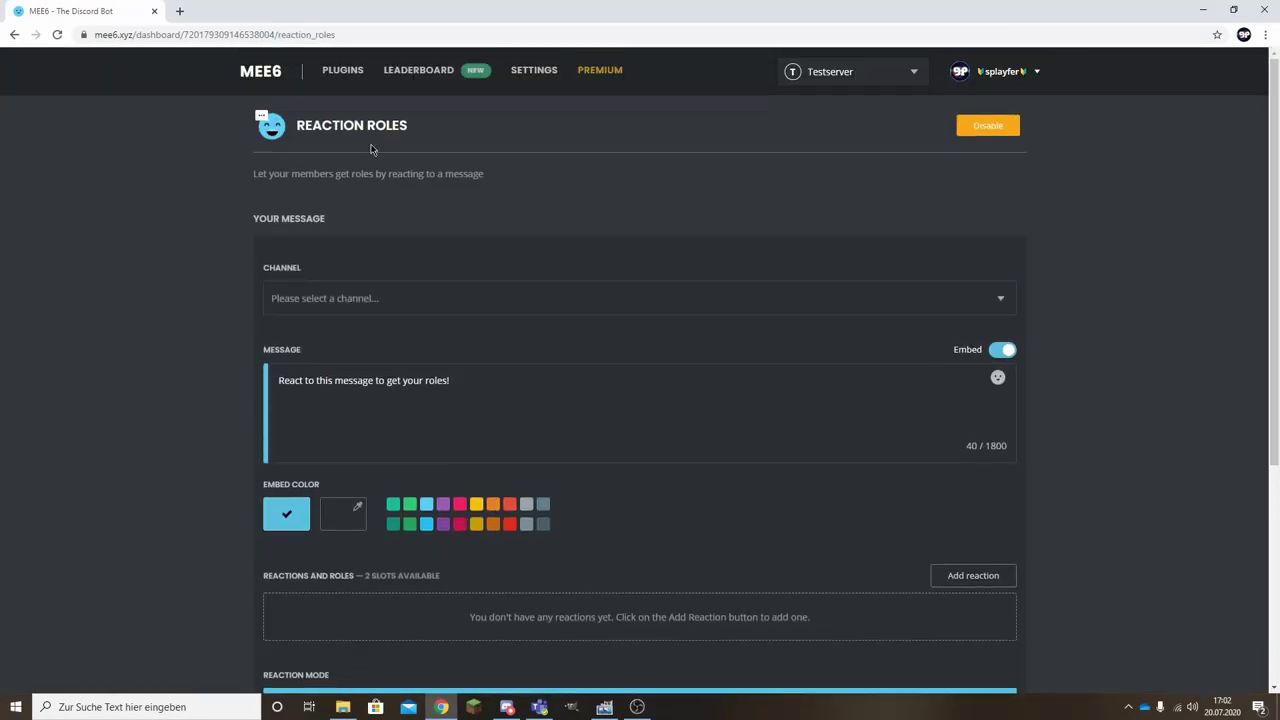
left_click(324, 293)
left_click(353, 317)
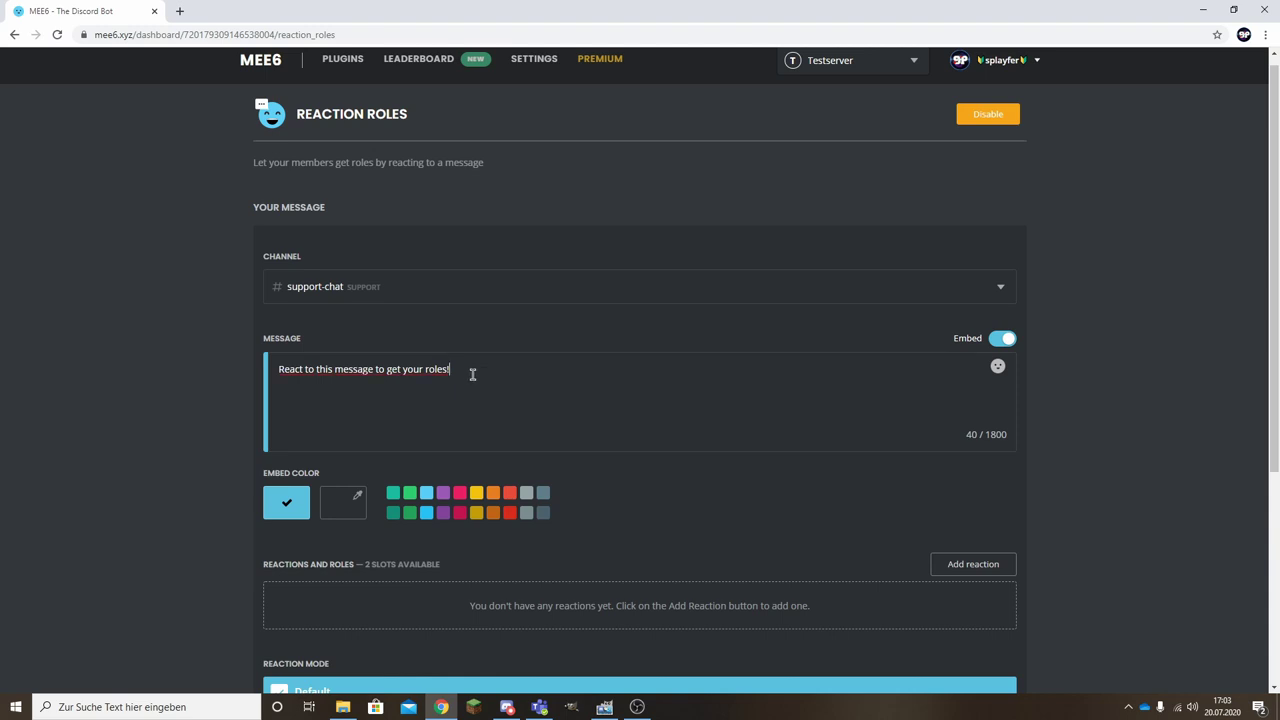
left_click_drag(472, 374, 191, 374)
key("BackSpace")
type("Werde ")
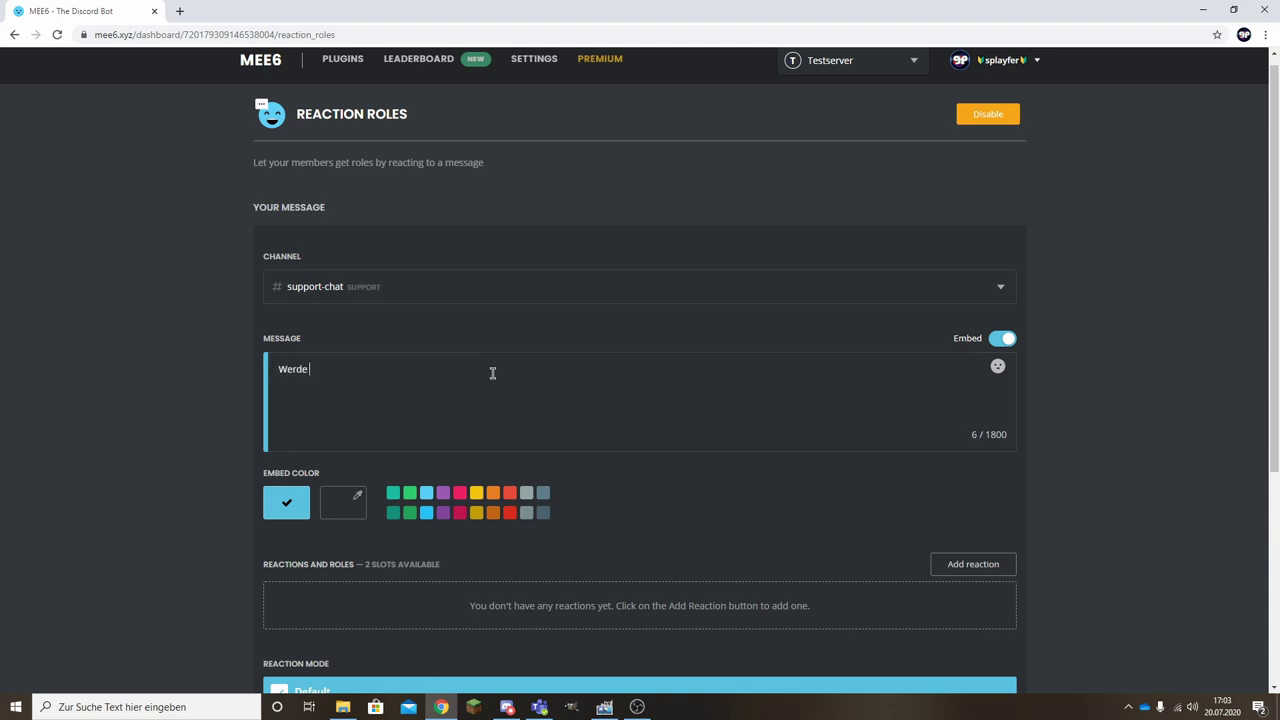
type("der Co-Inhaber!")
Add a thumbs-up reaction that grants the 2. Inhaber role.
scroll(971, 445, "down", 2)
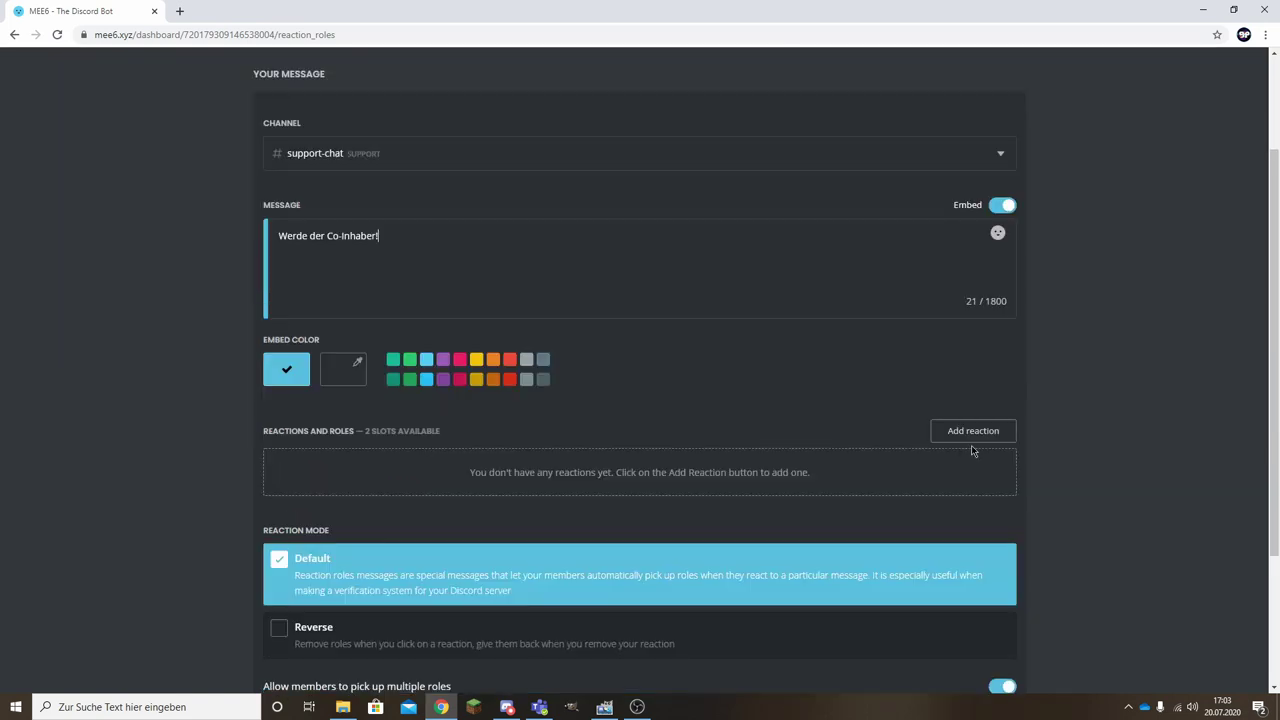
left_click(962, 433)
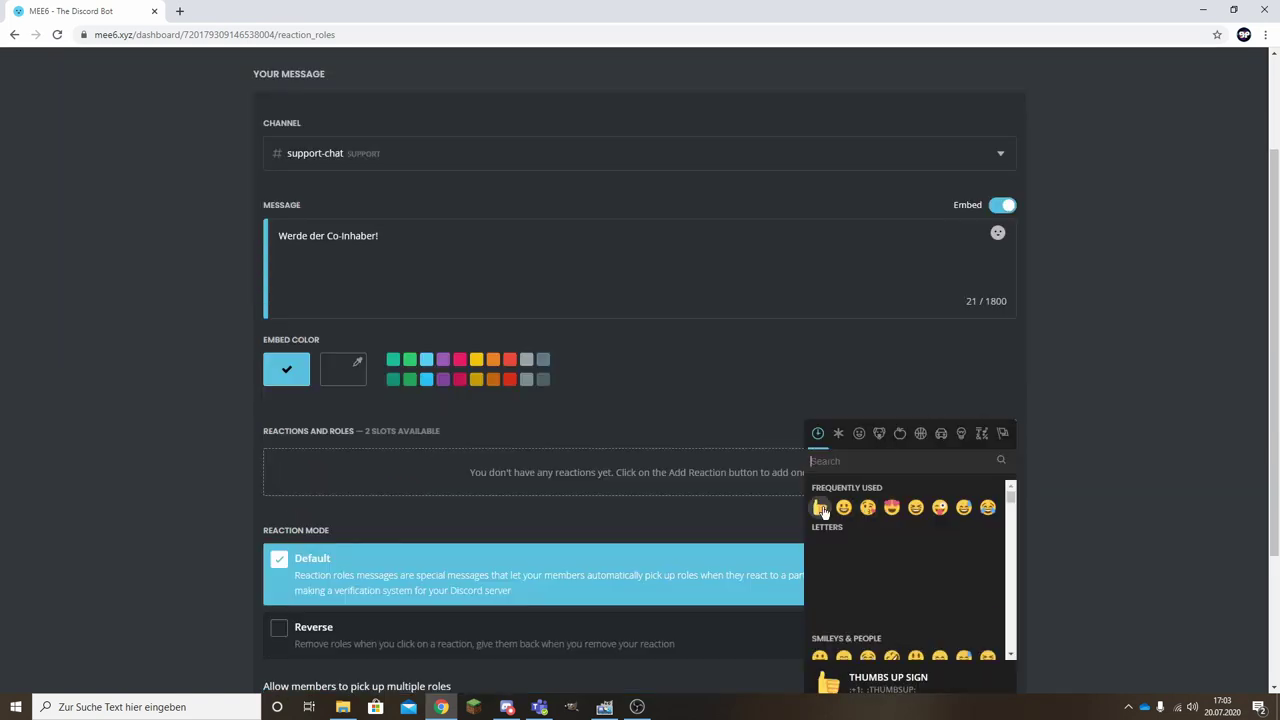
left_click(819, 507)
left_click(326, 473)
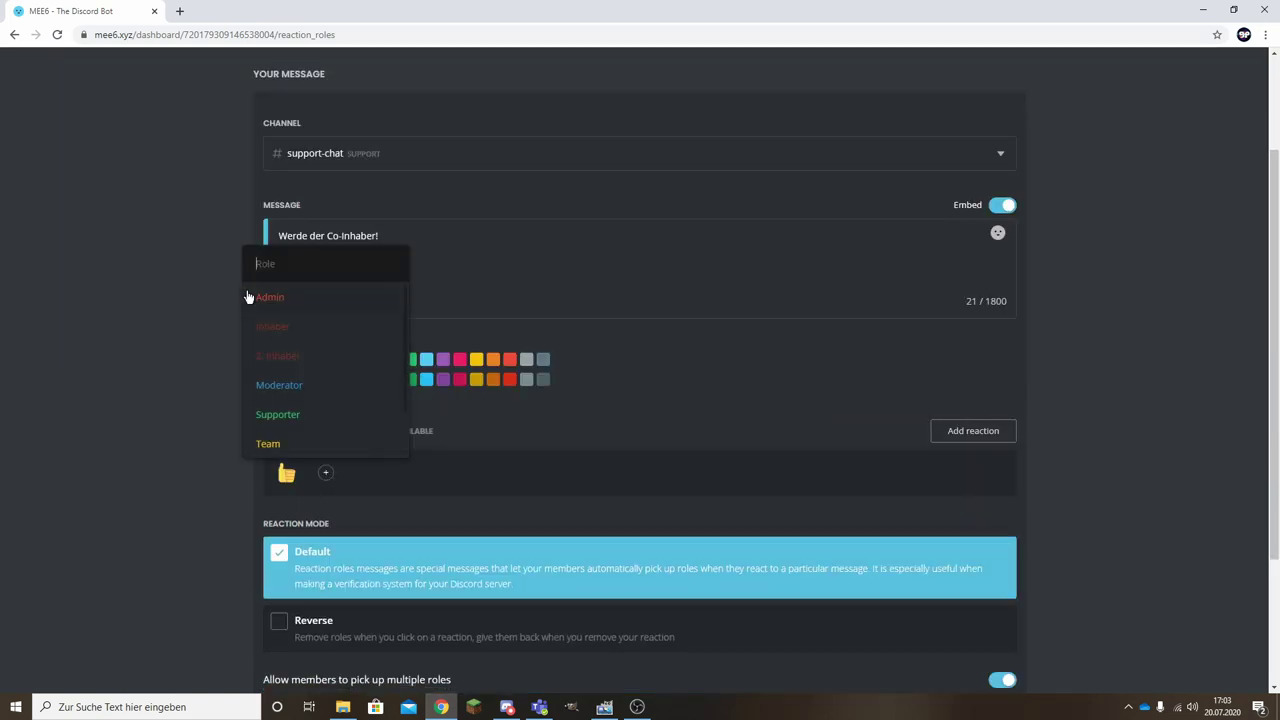
left_click(286, 358)
Reload Reaction Roles and choose support-chat again as the message's channel.
key("F5")
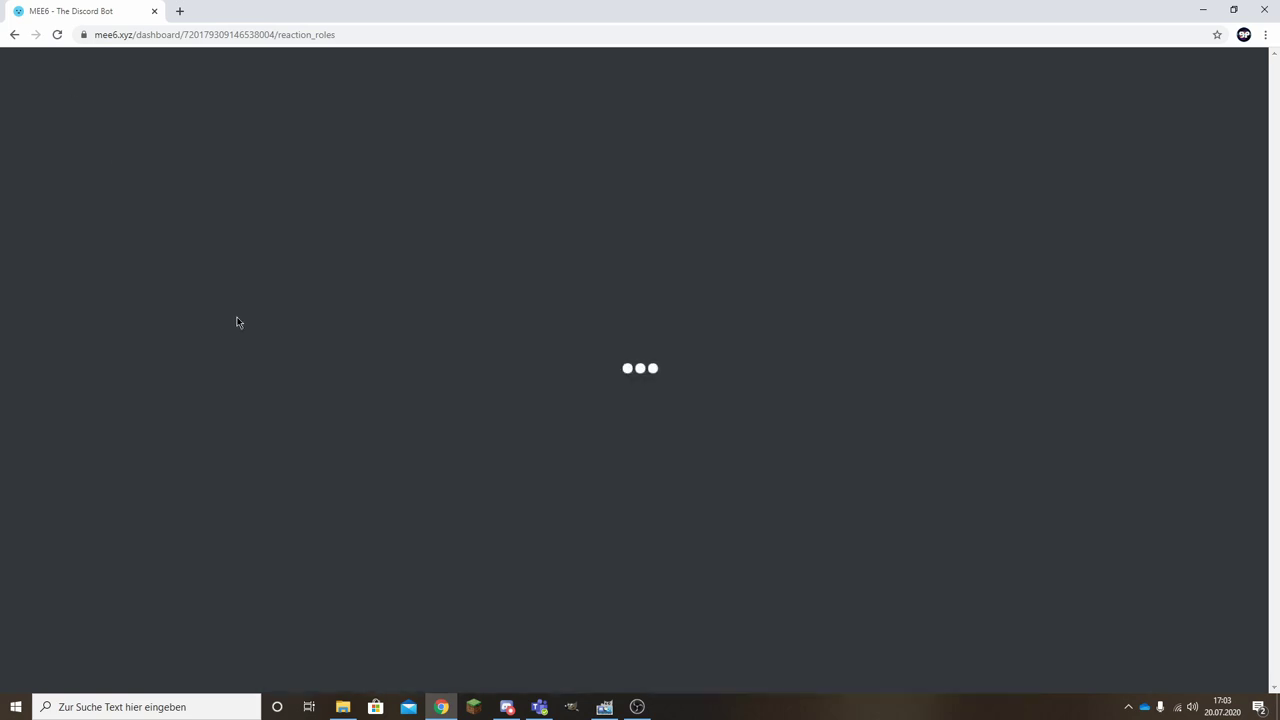
scroll(420, 357, "down", 1)
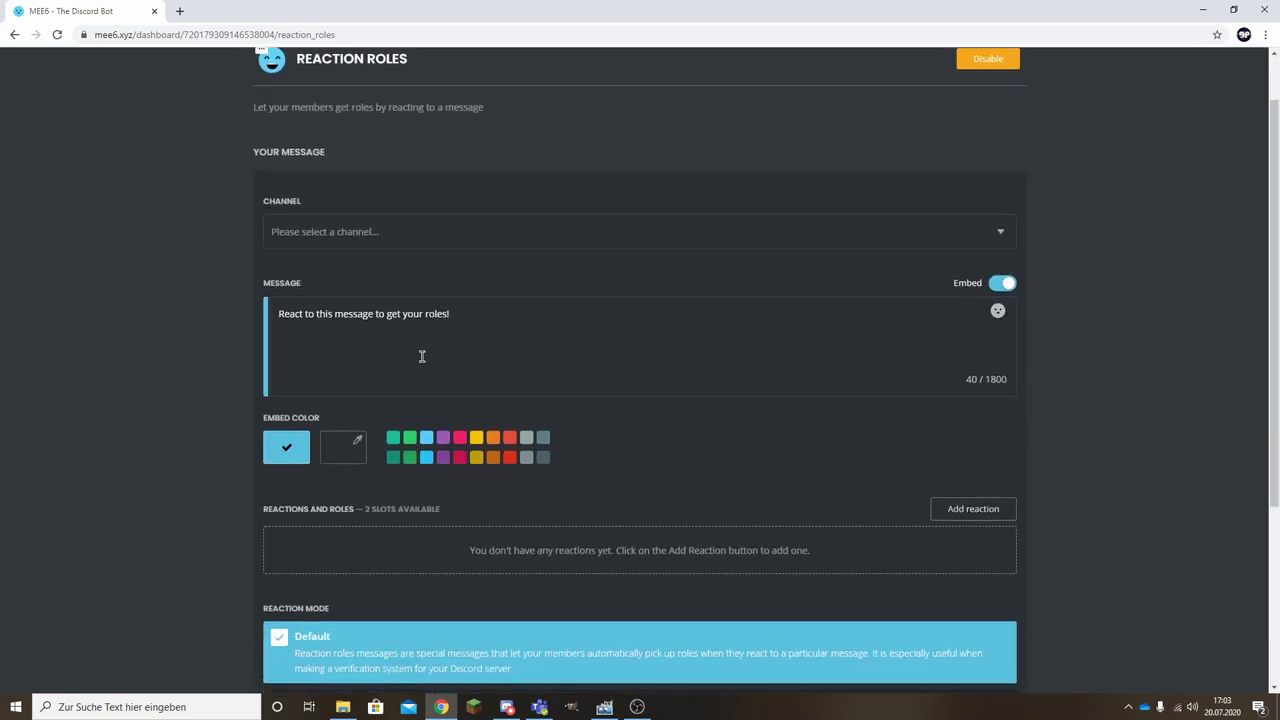
left_click(365, 237)
left_click(338, 279)
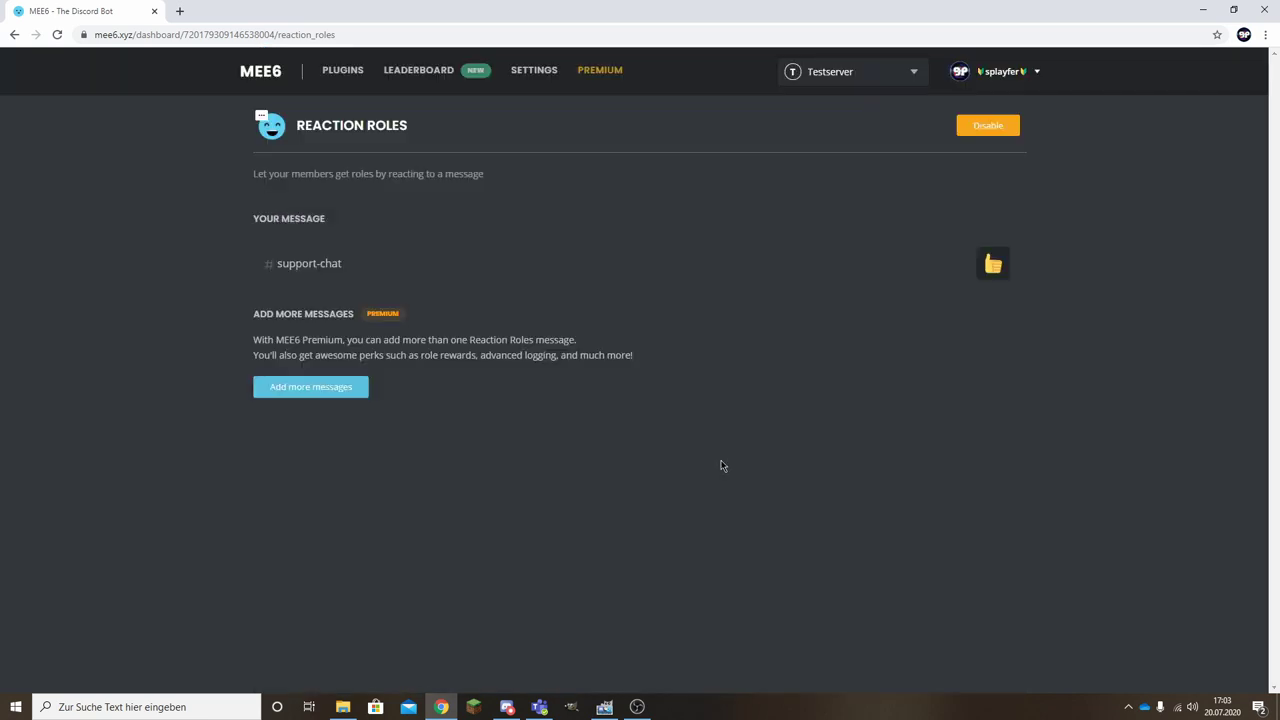
left_click(508, 708)
In #support-chat, check your profile and remove your Inhaber role.
left_click(296, 303)
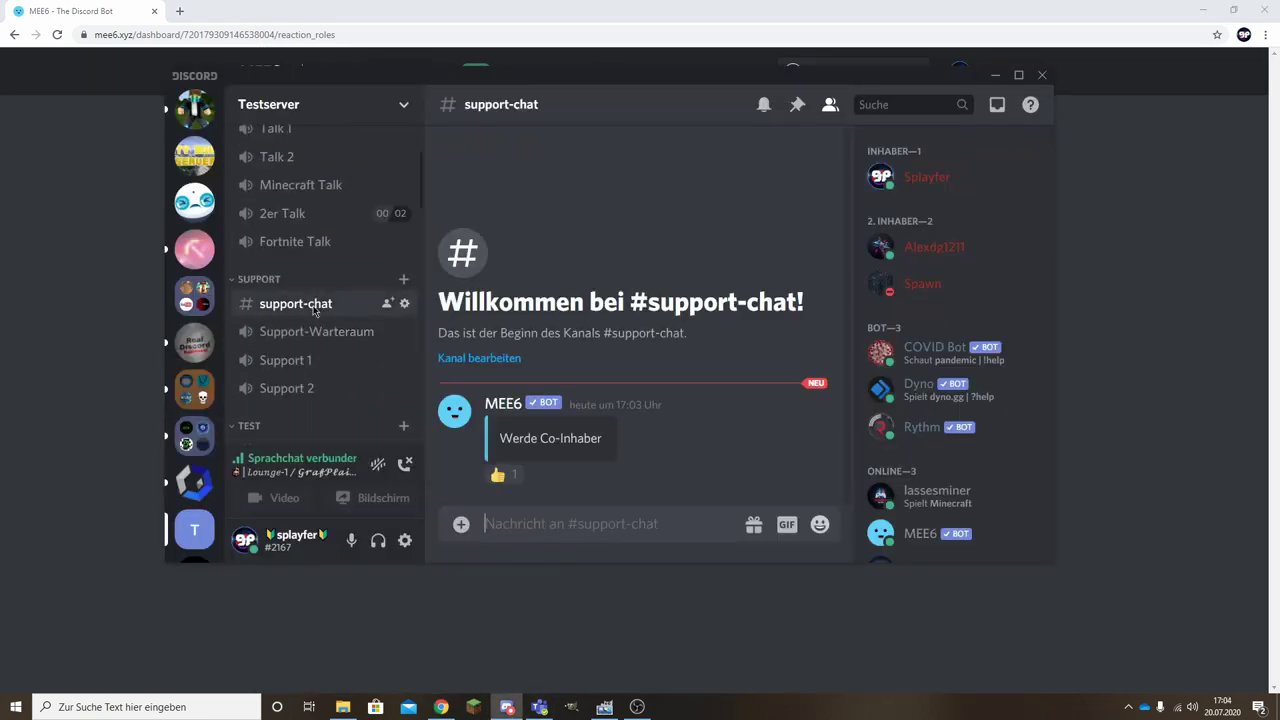
left_click_drag(500, 437, 612, 447)
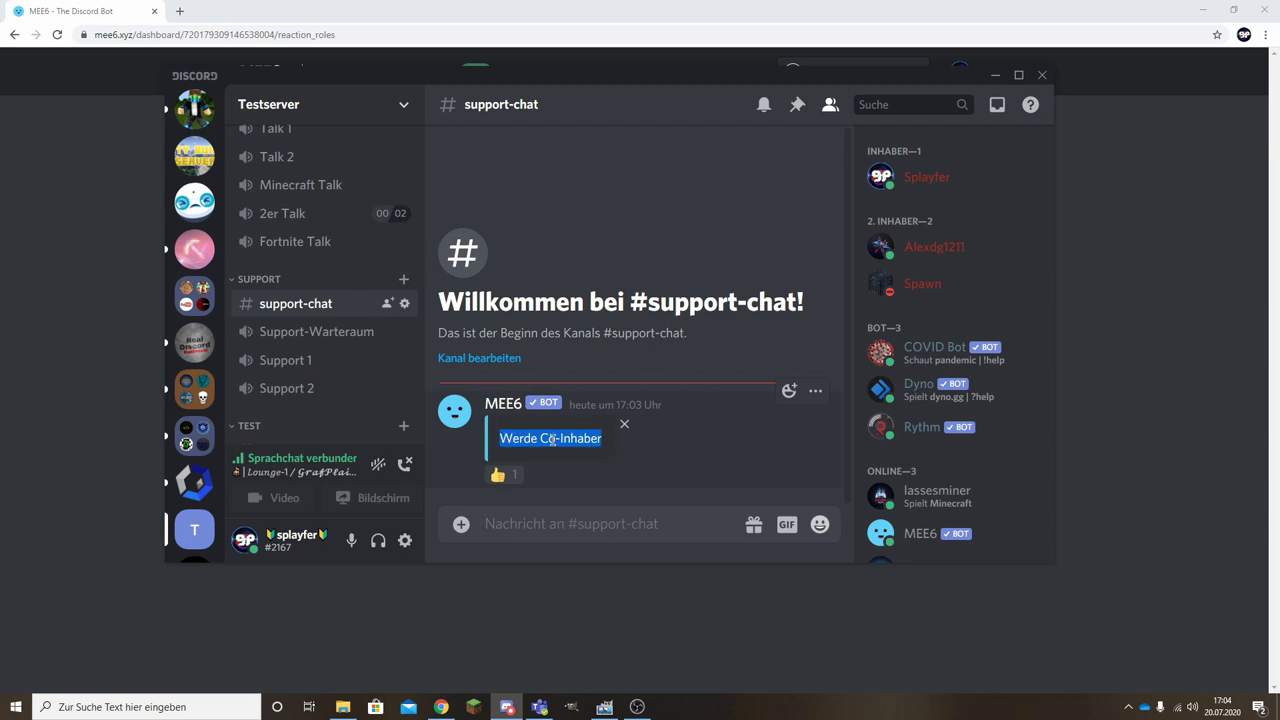
left_click(926, 177)
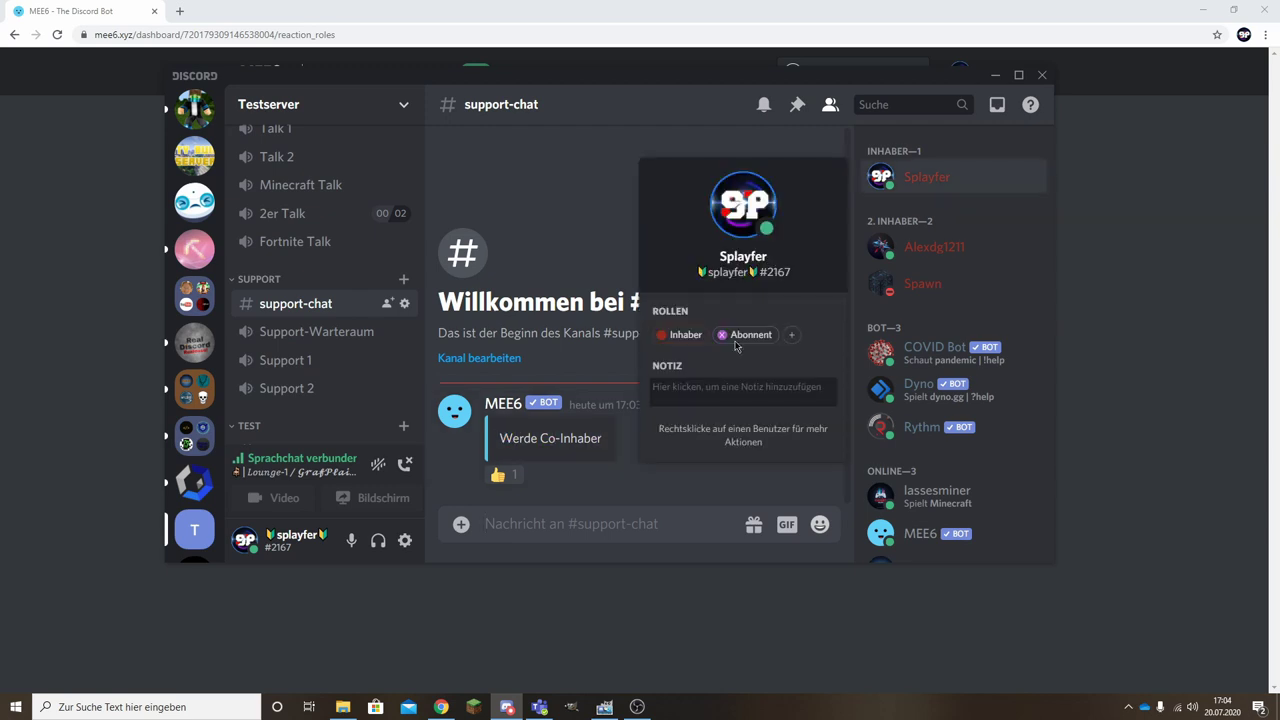
left_click(660, 336)
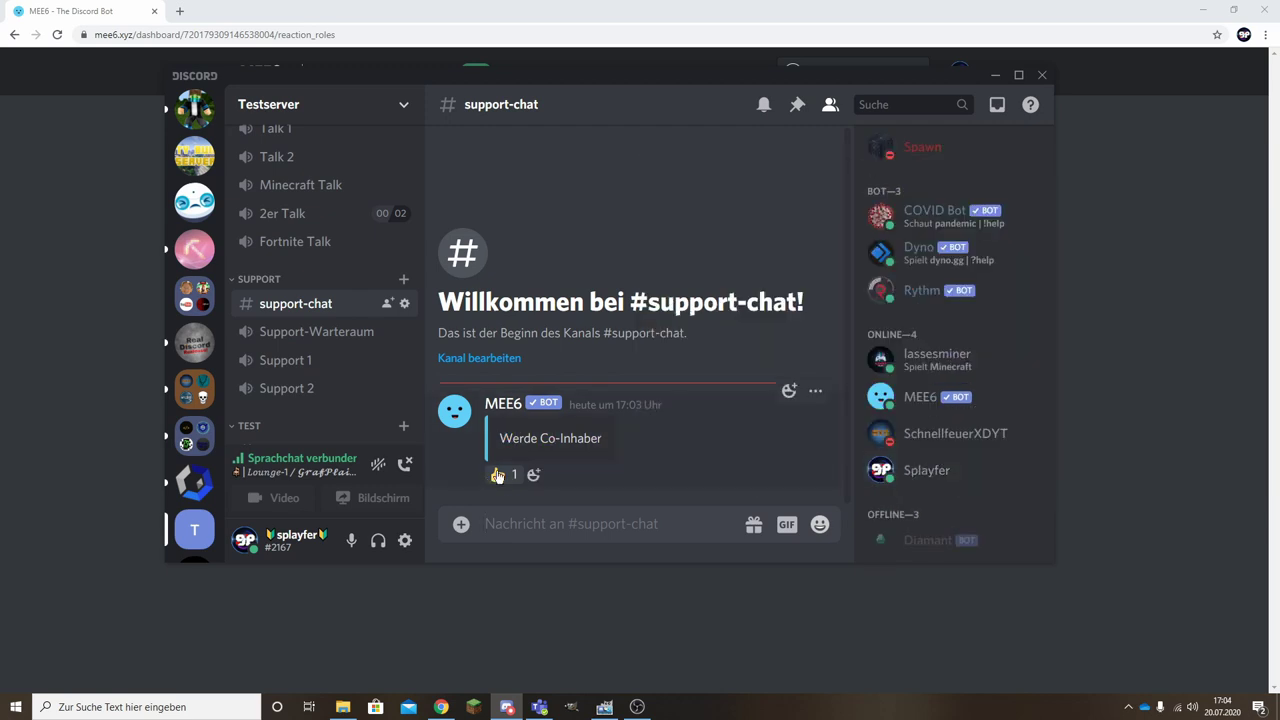
React thumbs-up on the Werde Co-Inhaber message and confirm the 2. Inhaber role appears.
left_click(500, 476)
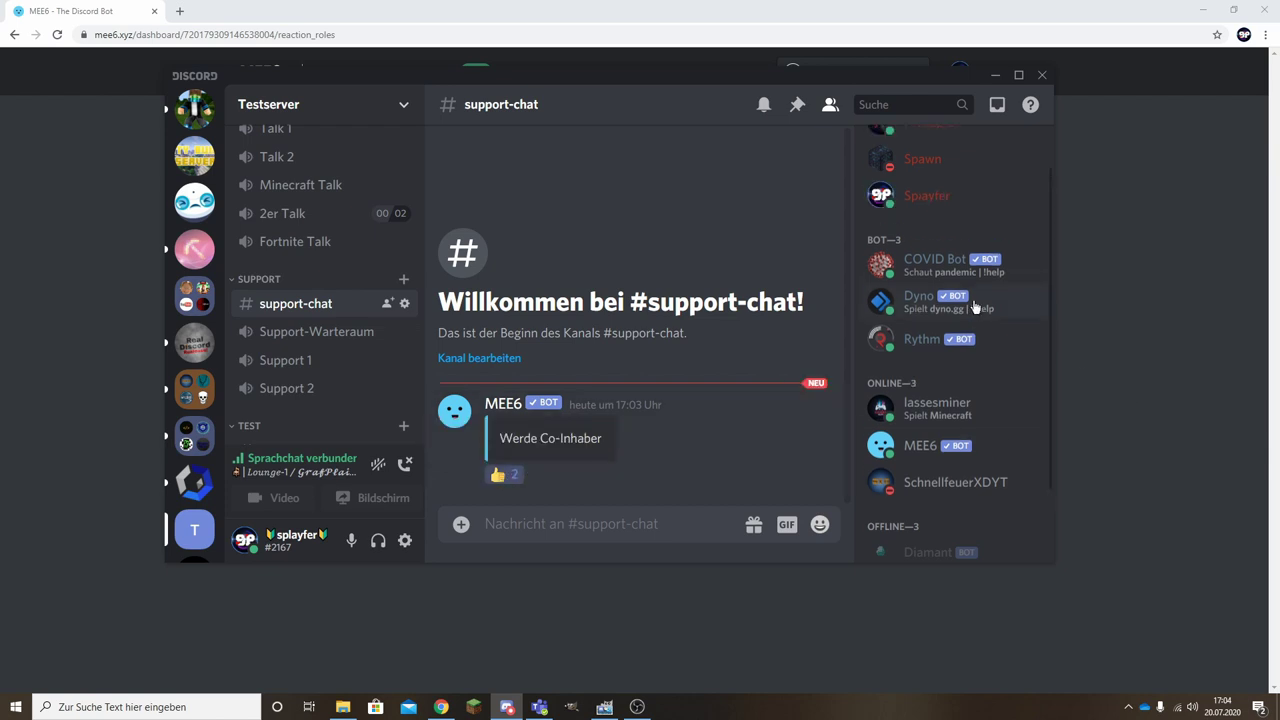
left_click(912, 252)
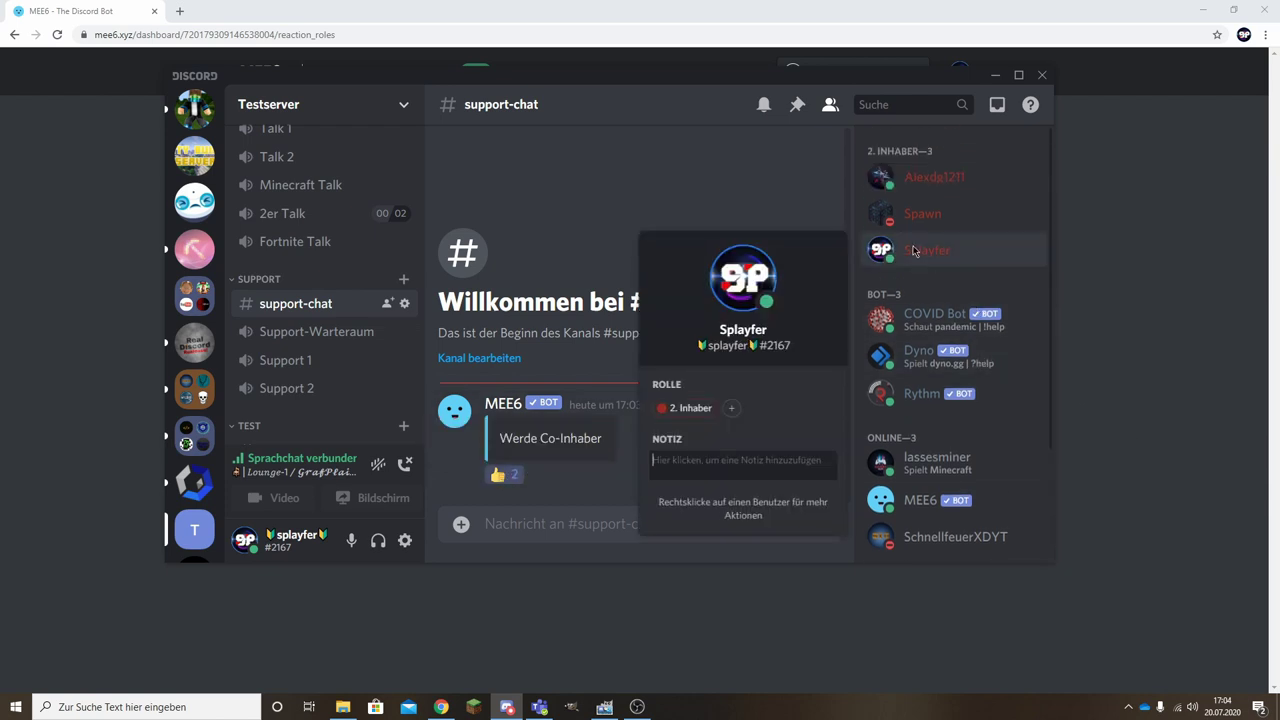
left_click(897, 265)
left_click(506, 476)
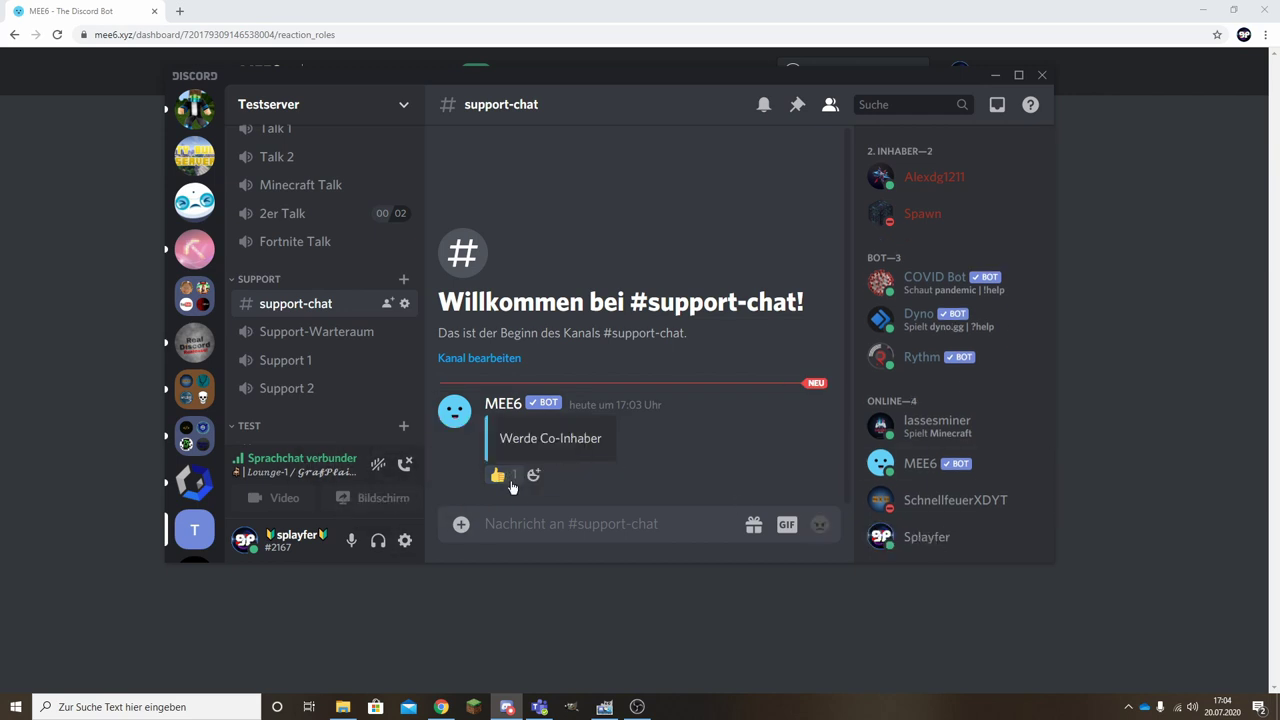
left_click(509, 478)
Move over to the SplayfUnity server.
scroll(185, 420, "down", 3)
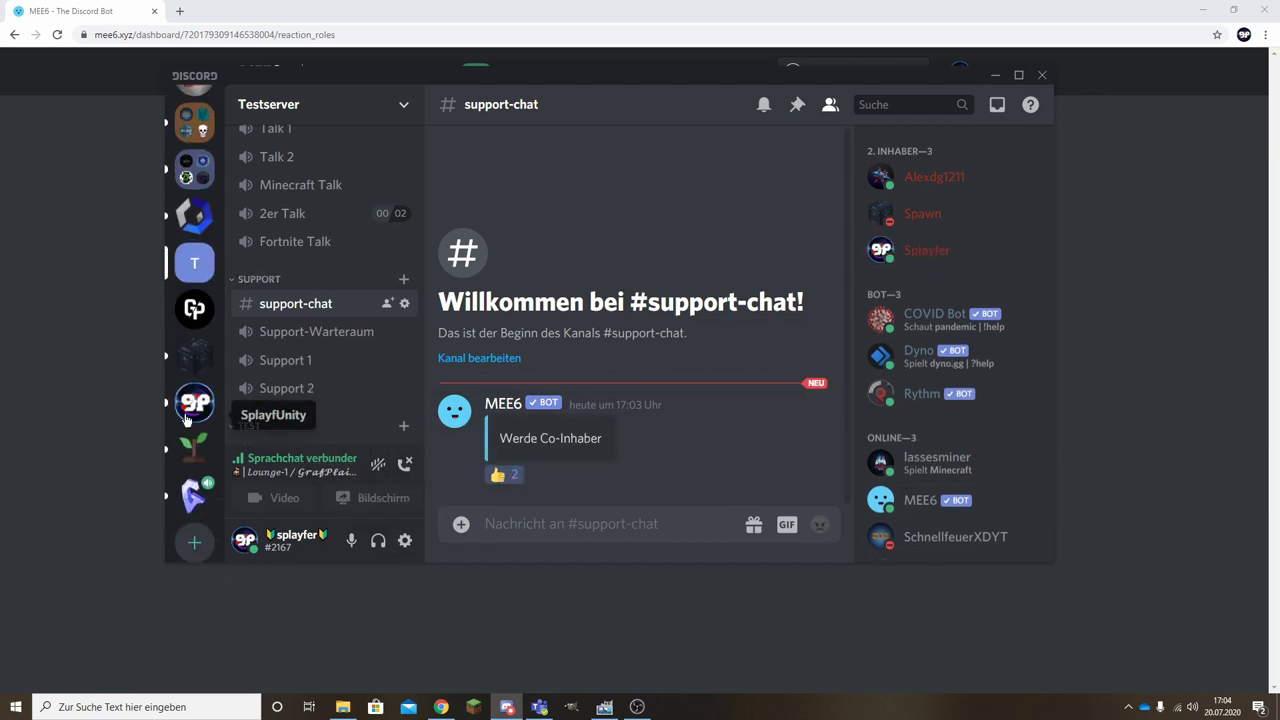
scroll(185, 420, "down", 2)
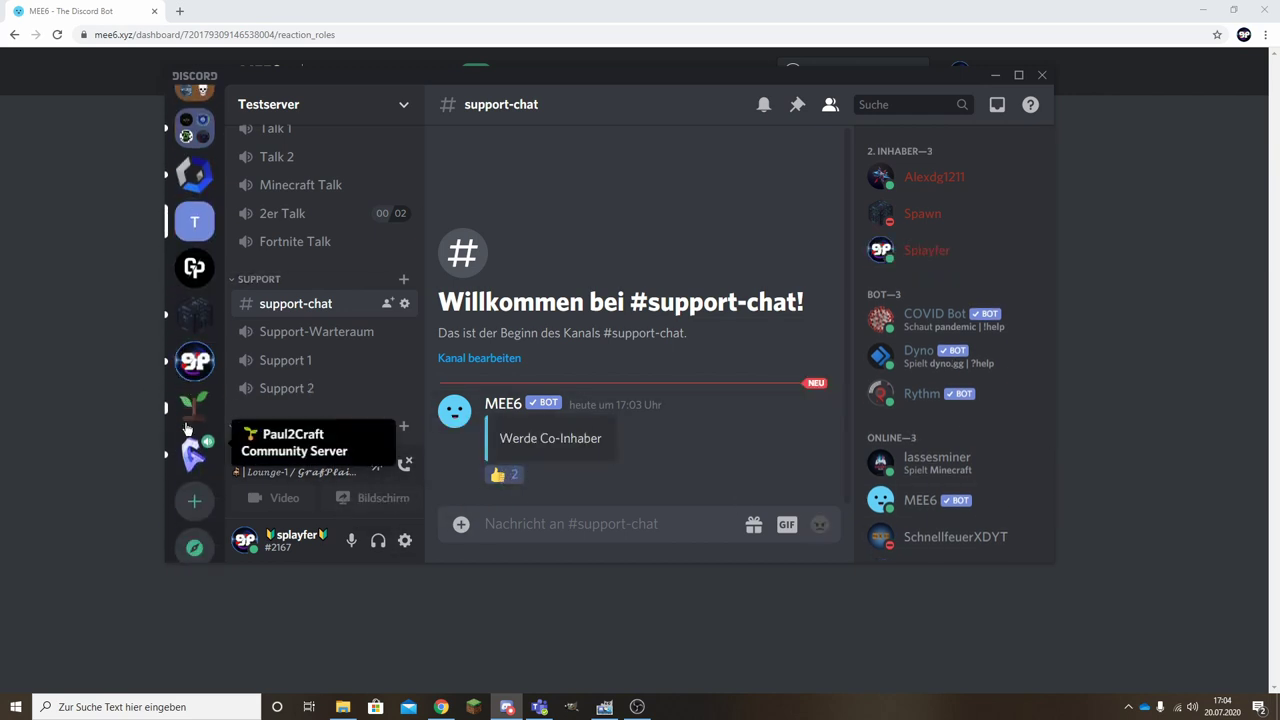
left_click(197, 349)
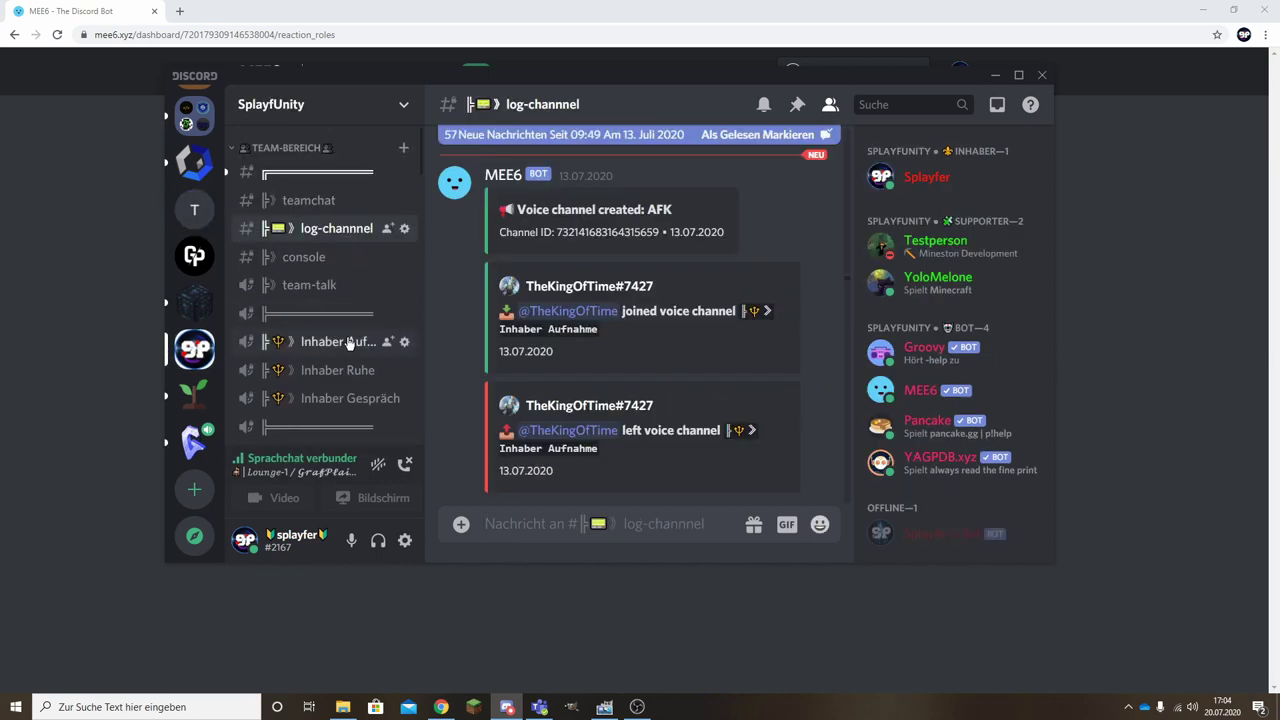
Open SplayfUnity's verifizieren channel and read its thumbs-up verification message.
scroll(348, 333, "up", 5)
left_click(338, 285)
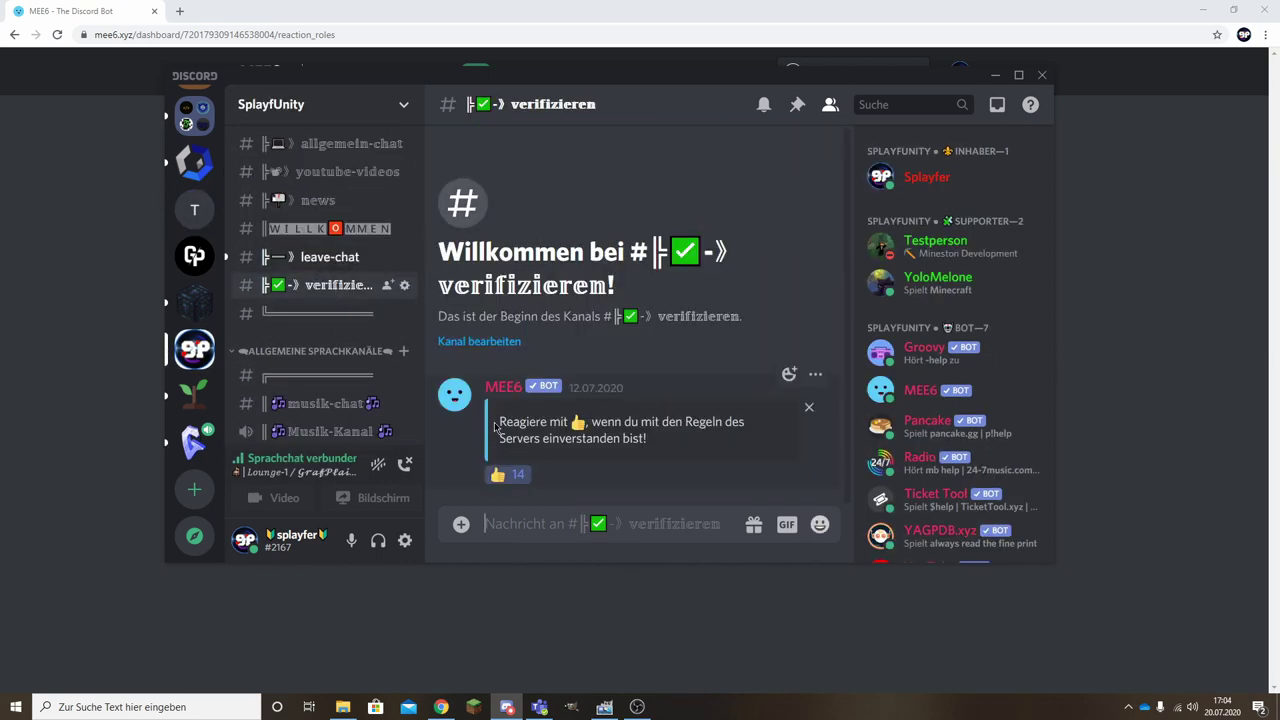
left_click_drag(495, 427, 762, 430)
left_click(668, 417)
left_click_drag(556, 425, 664, 440)
left_click(577, 435)
scroll(350, 330, "down", 3)
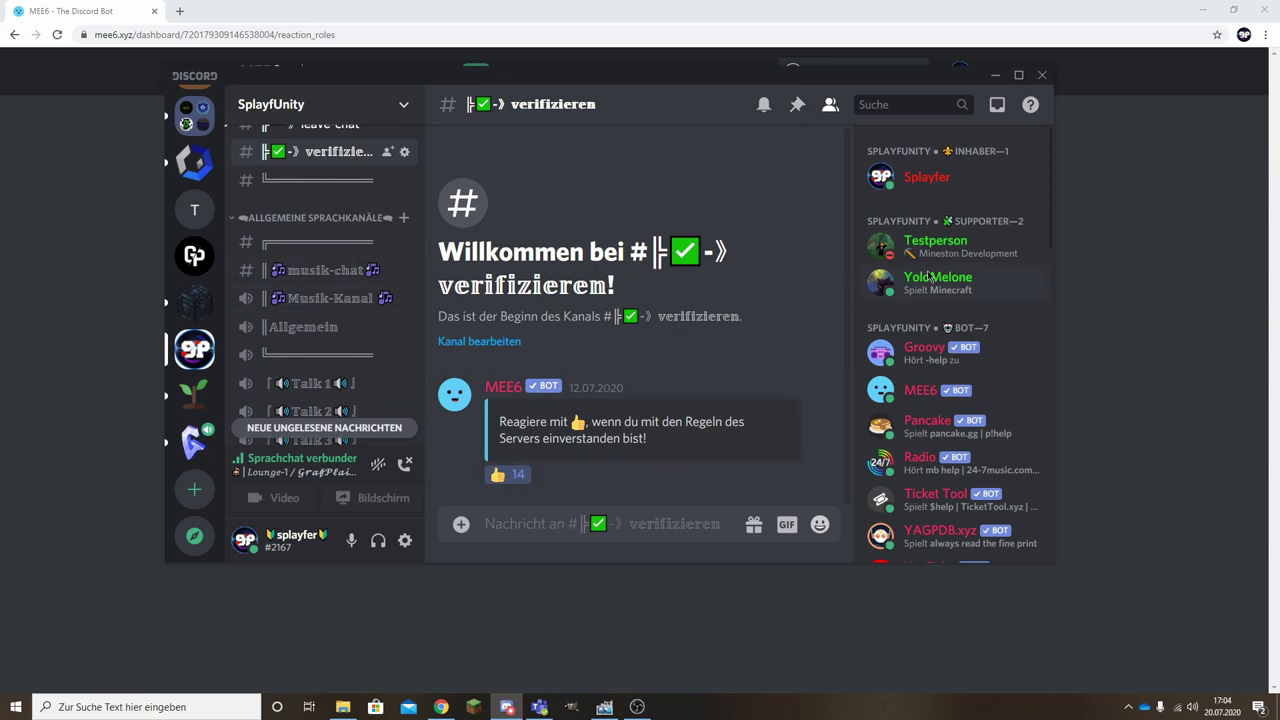
scroll(933, 452, "down", 1)
Check a supporter's roles in their profile and look over the message's reactions.
left_click(938, 212)
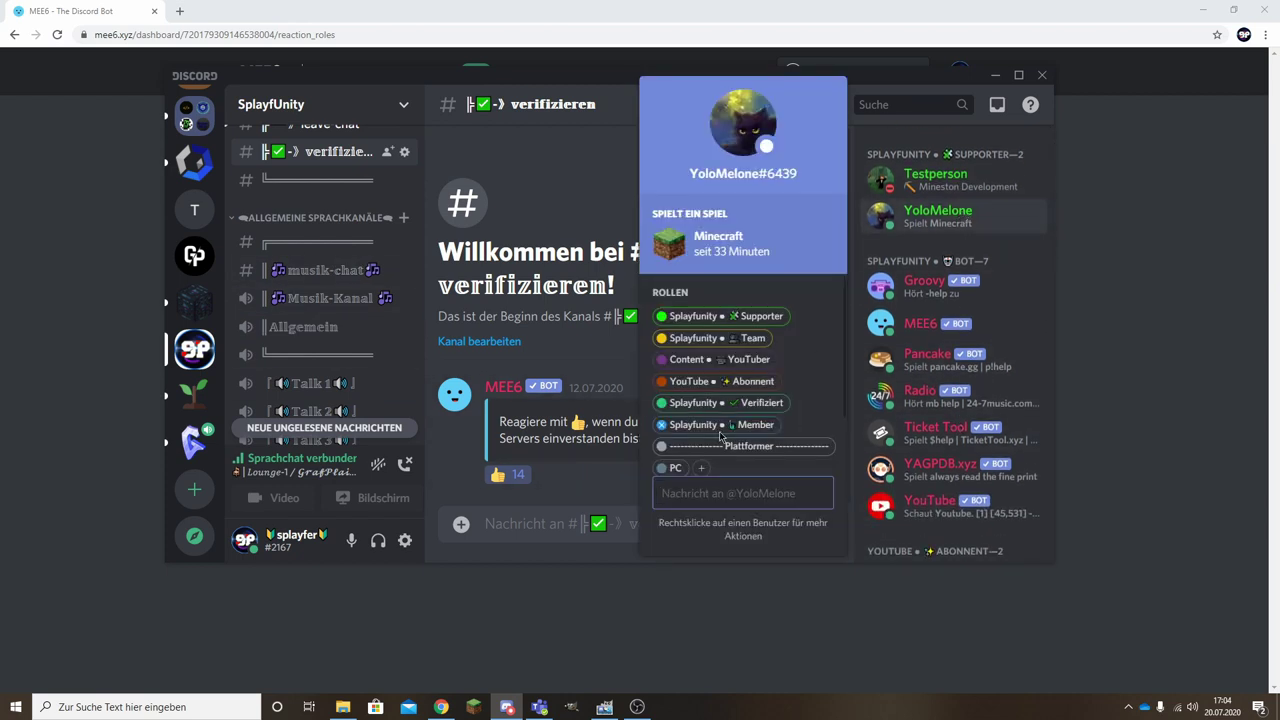
key("Escape")
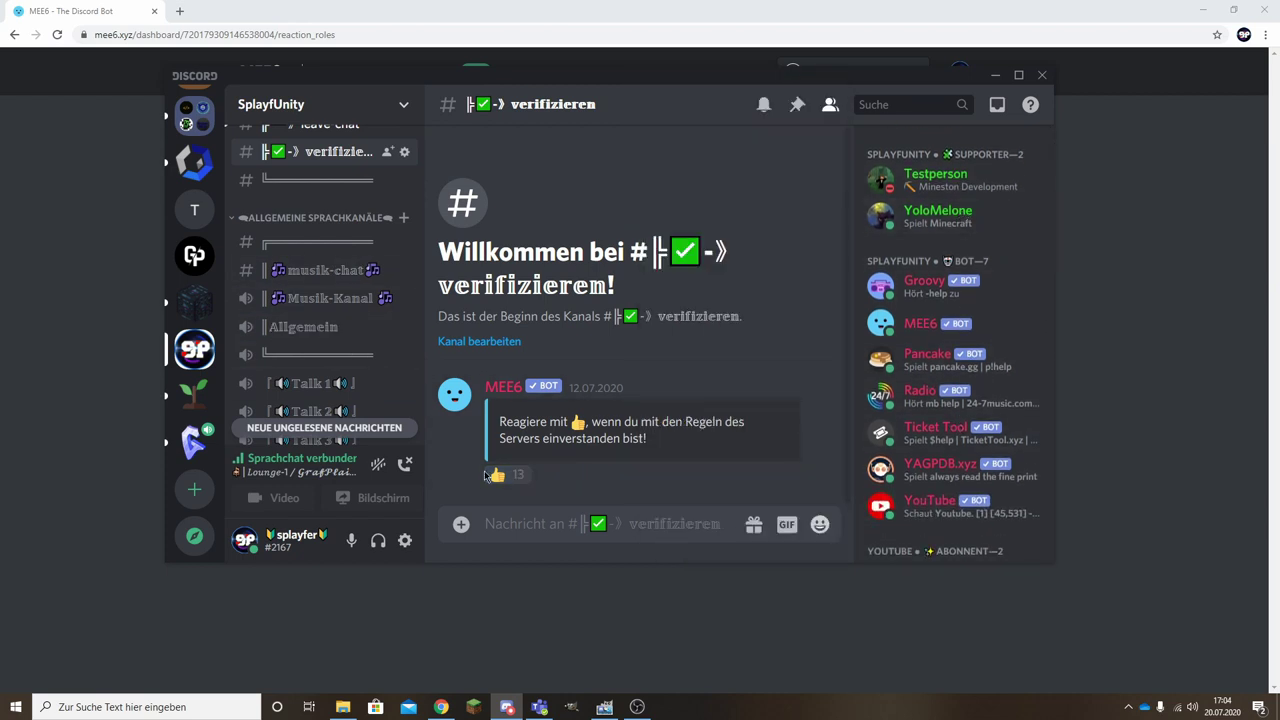
scroll(955, 180, "up", 1)
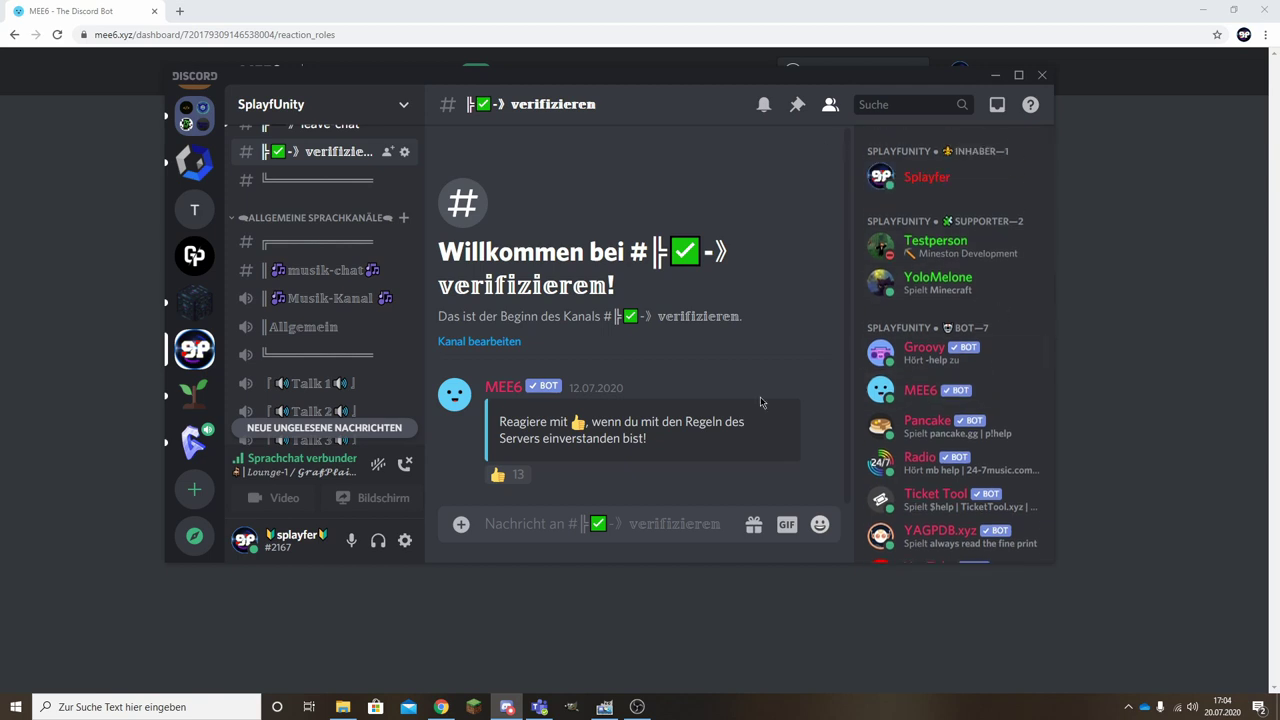
left_click(515, 474)
scroll(300, 290, "down", 5)
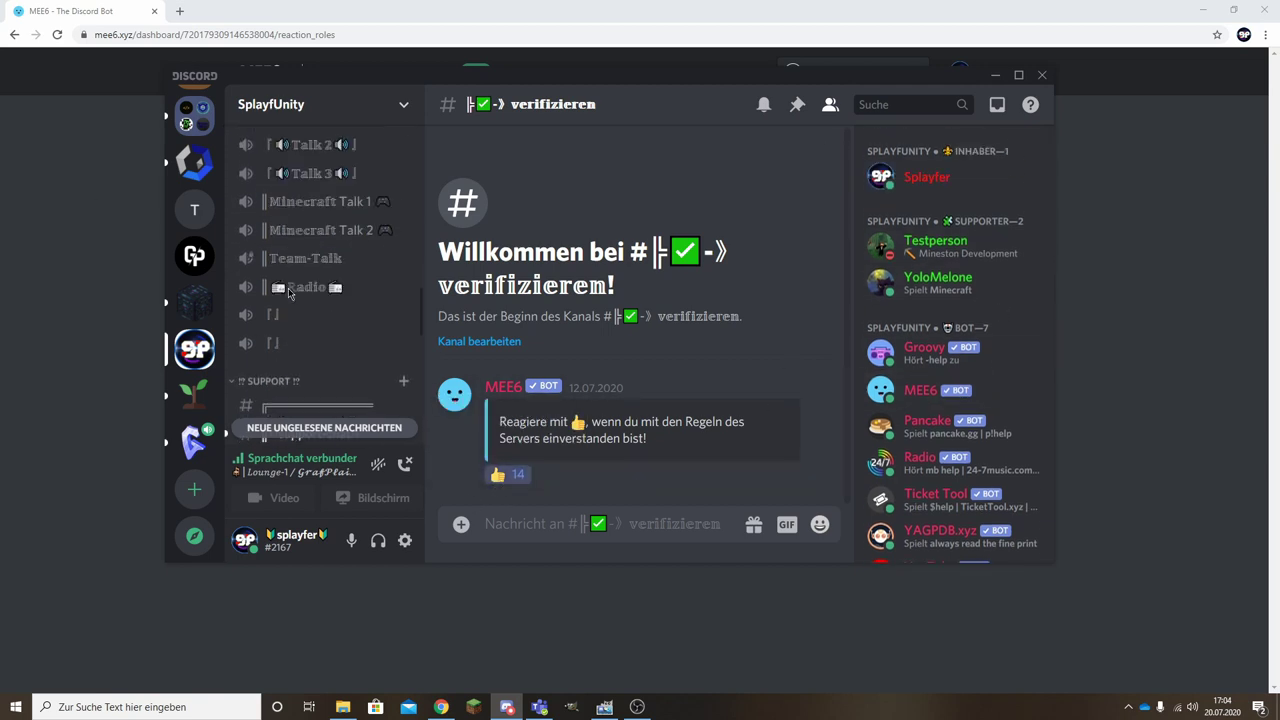
scroll(293, 286, "up", 5)
scroll(293, 286, "up", 8)
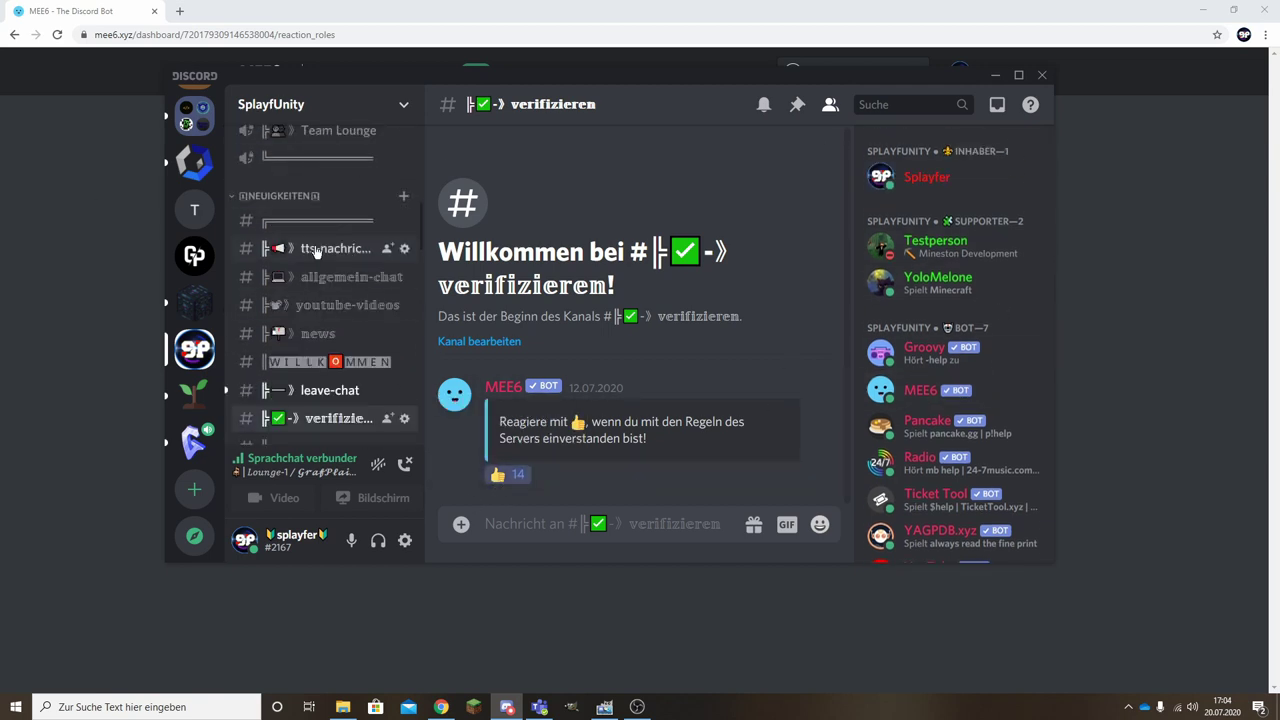
scroll(360, 232, "down", 8)
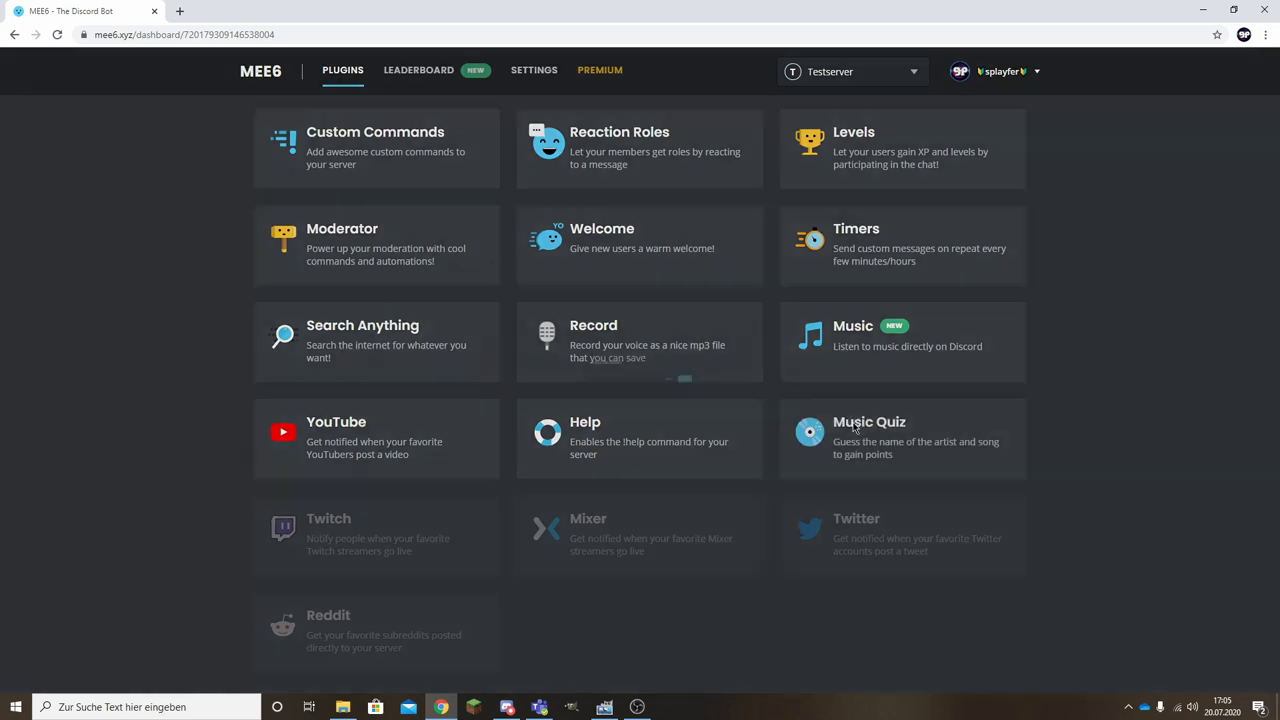
Decline enabling the Music Quiz and Reddit plugins.
left_click(845, 430)
left_click(745, 401)
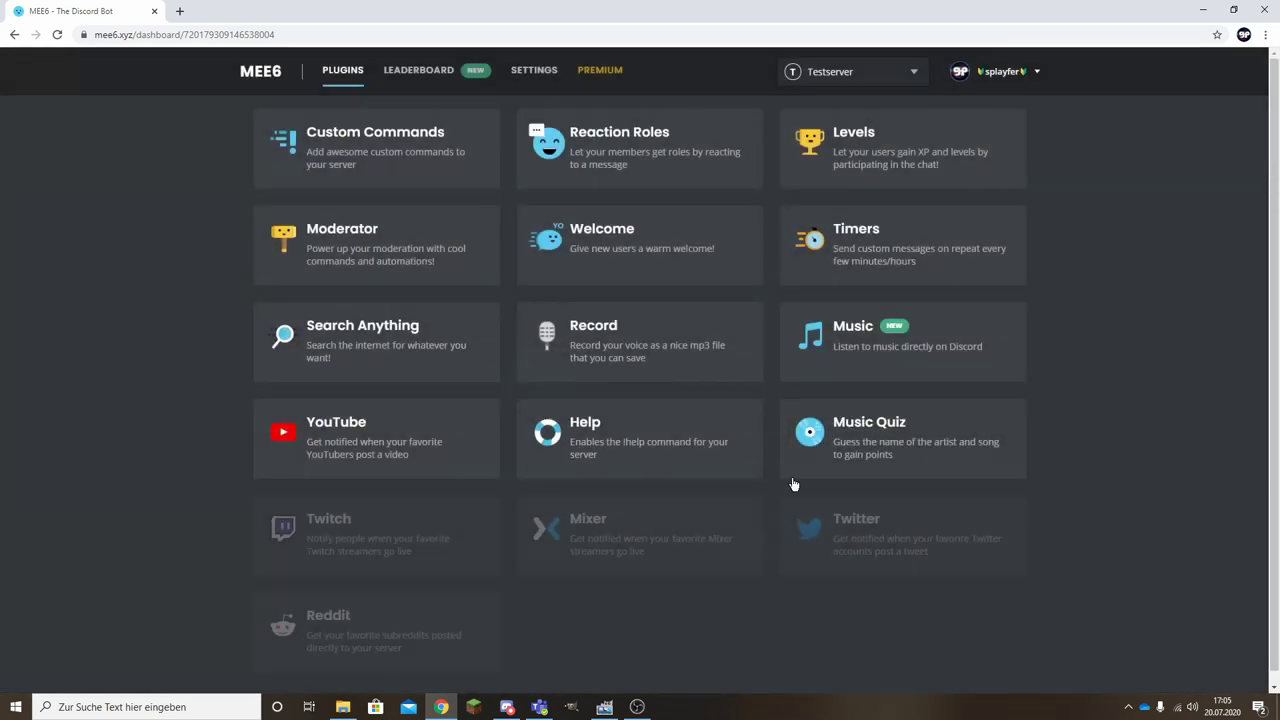
scroll(625, 558, "down", 1)
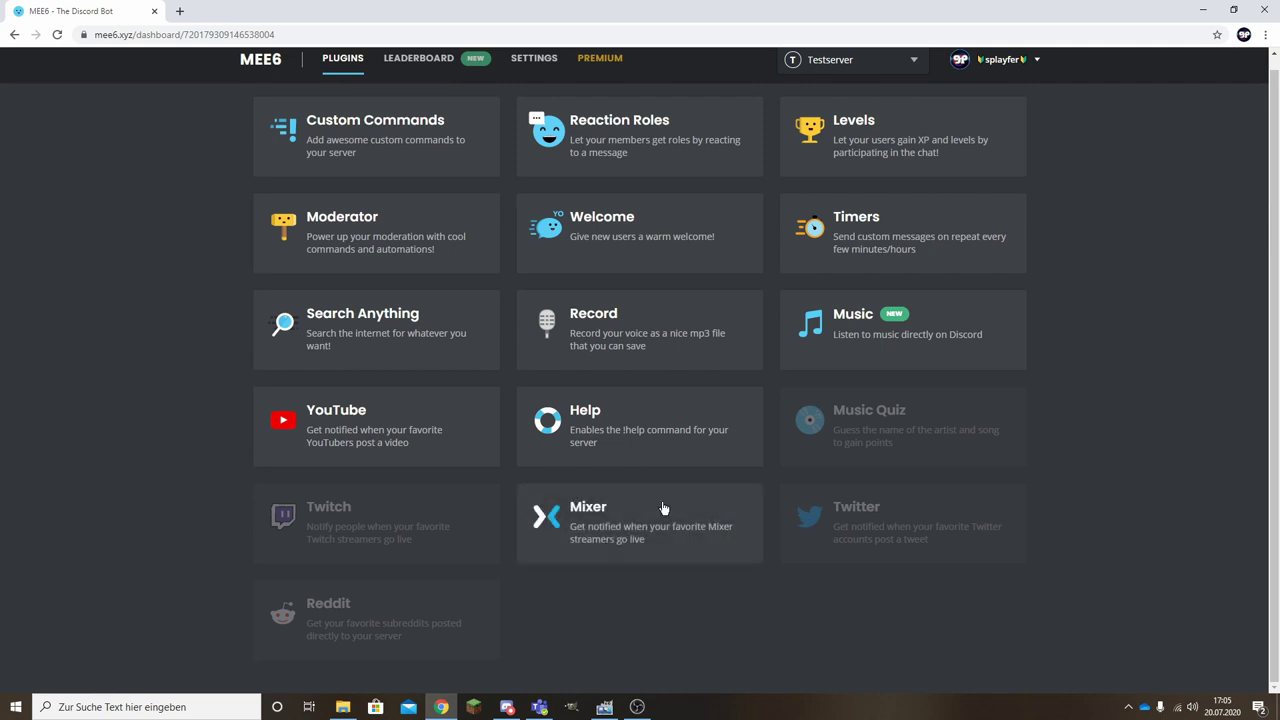
left_click(430, 622)
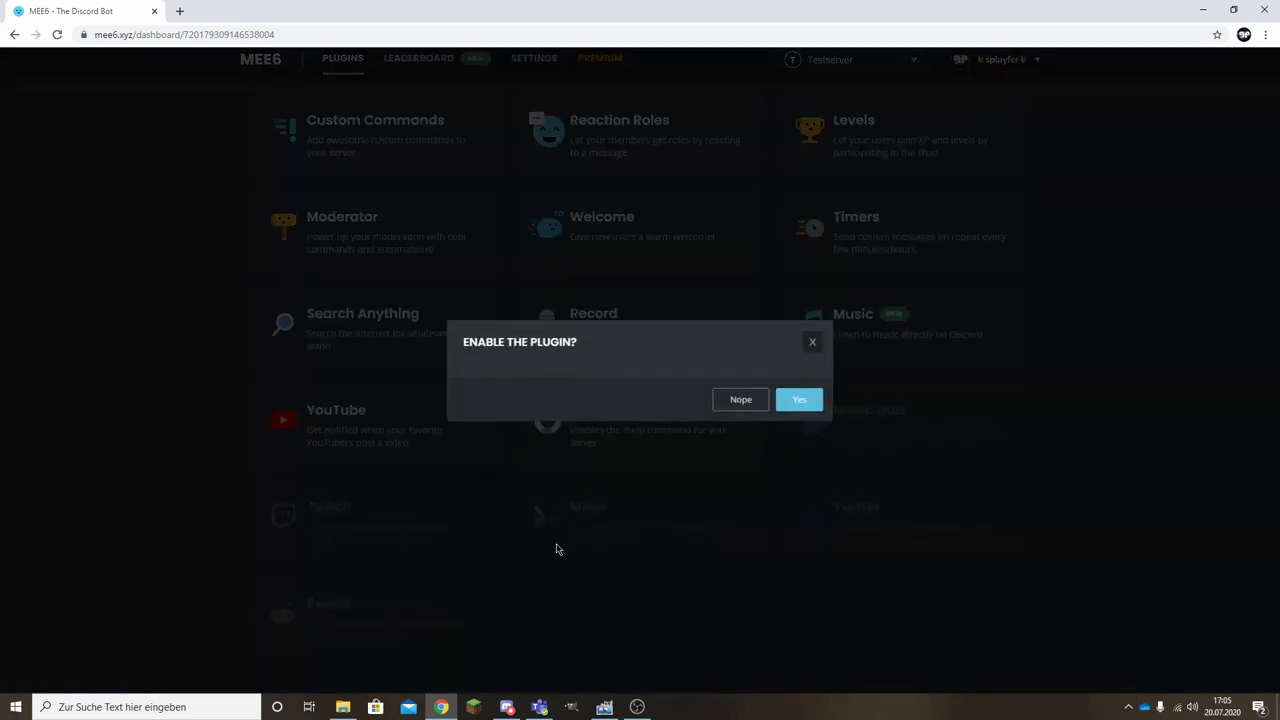
left_click(741, 401)
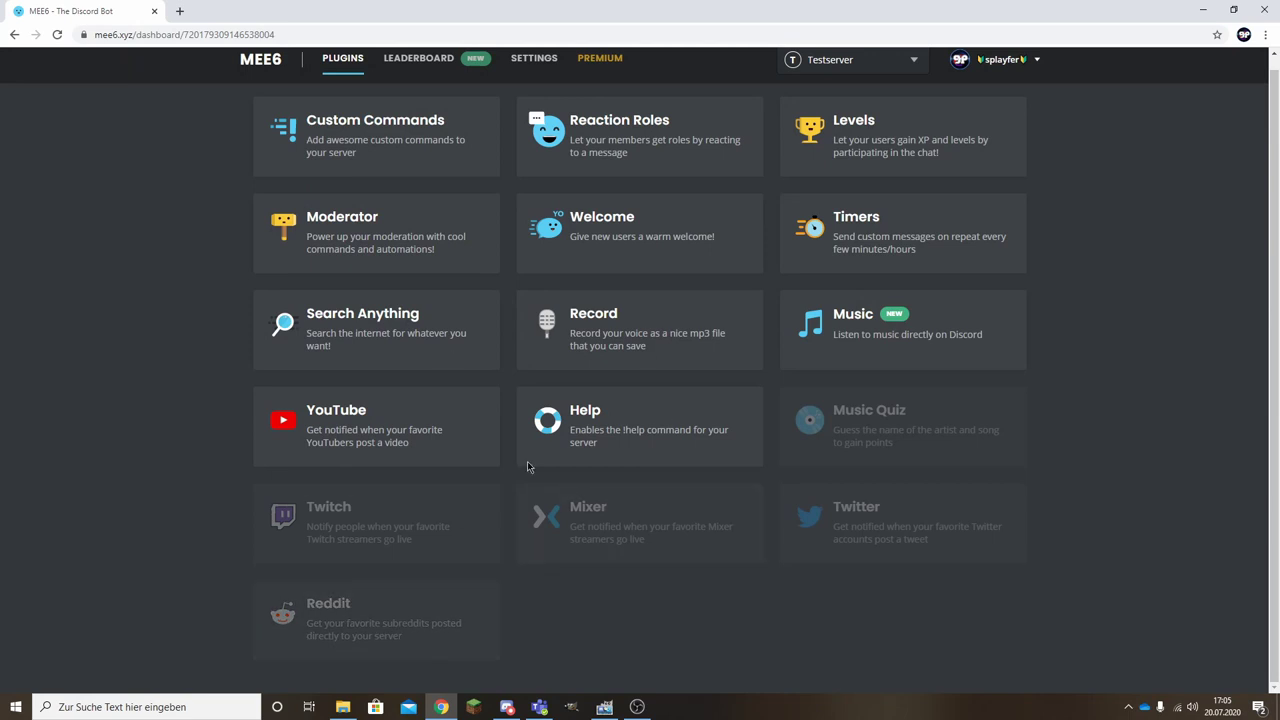
scroll(866, 435, "up", 1)
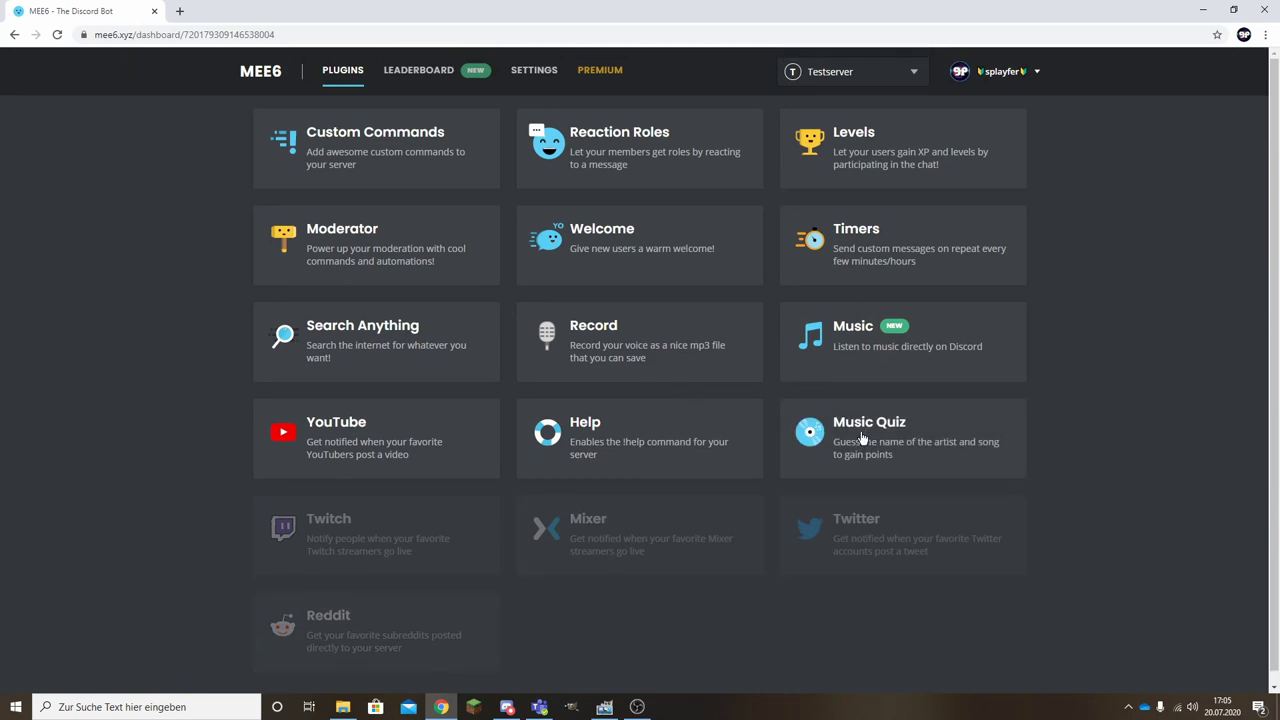
Look over the Music plugin's settings, then open Search Anything's settings.
left_click(886, 336)
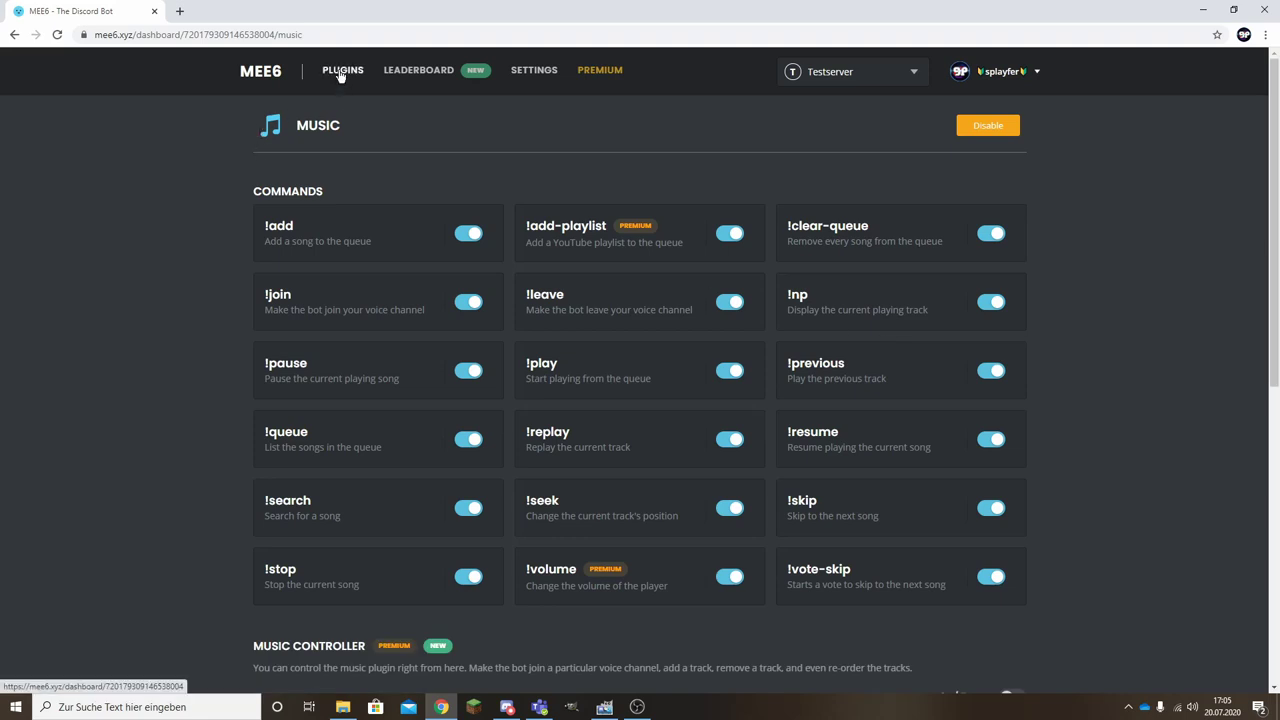
left_click(341, 72)
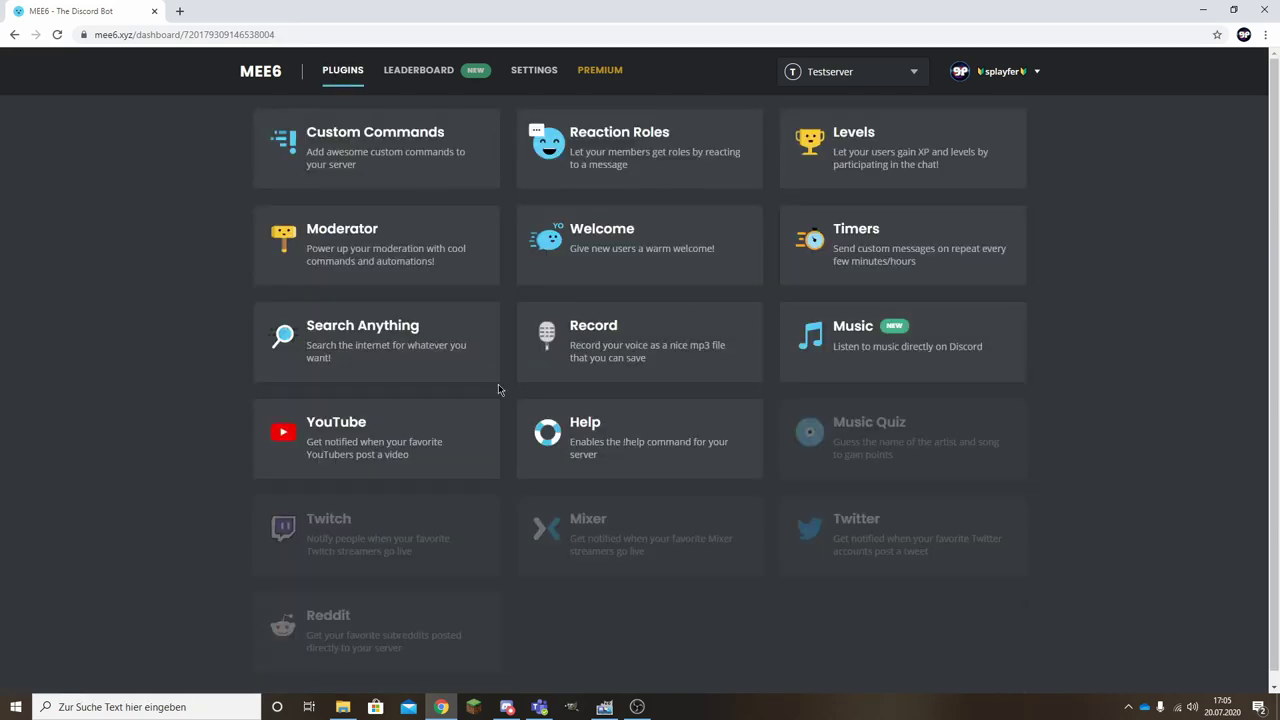
left_click(351, 334)
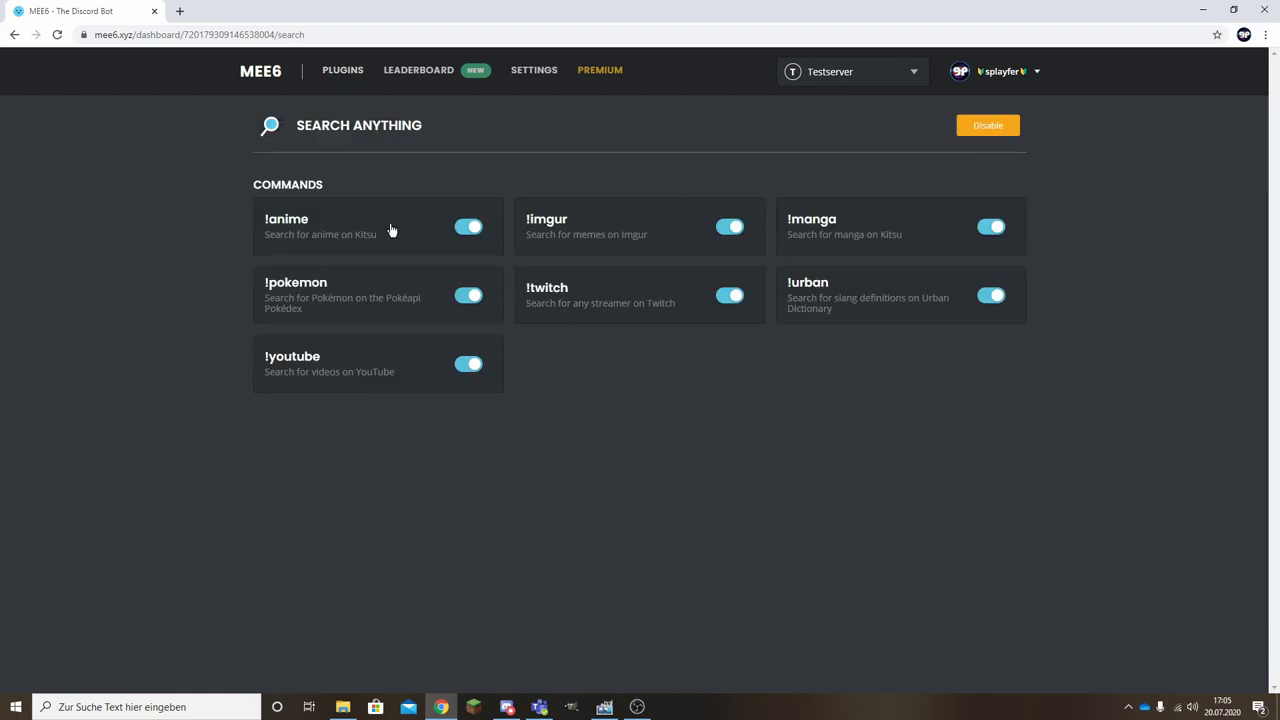